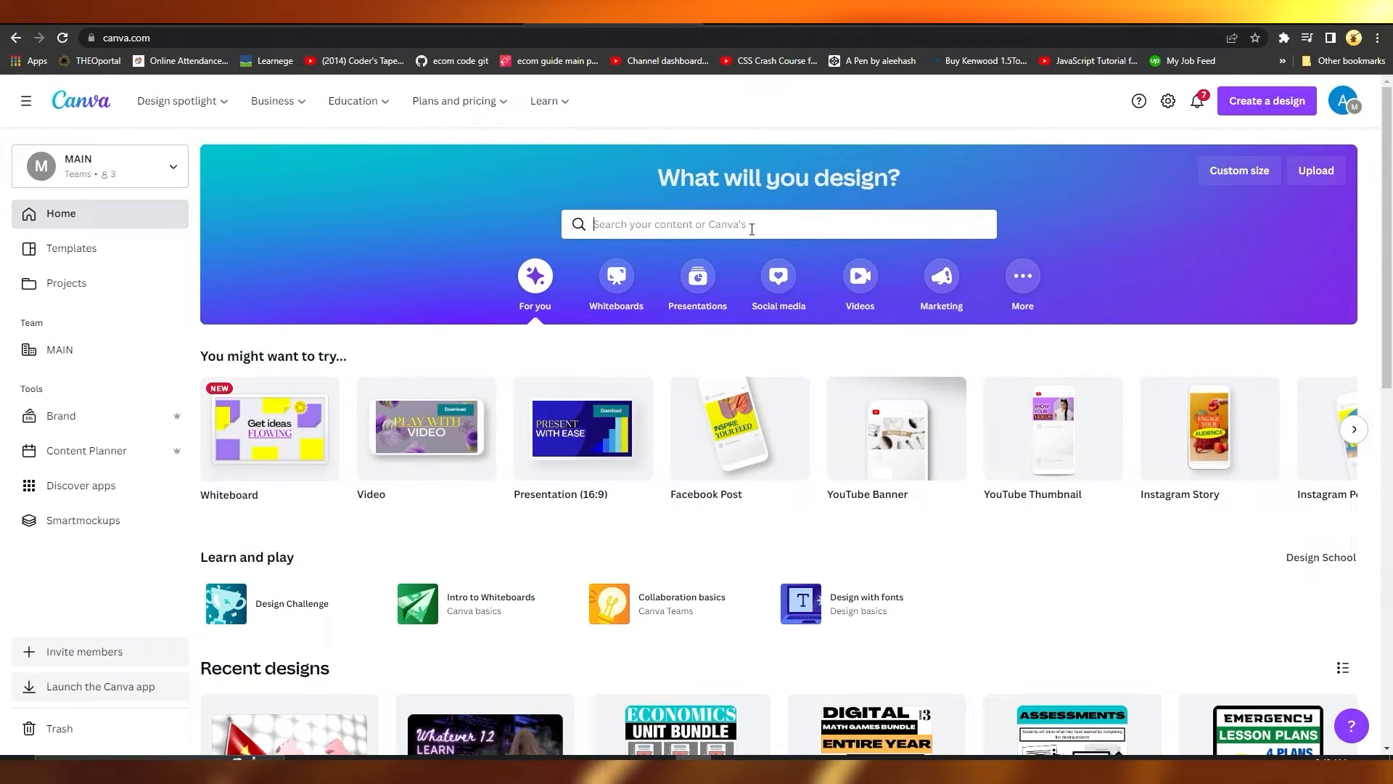
Search the template library for minimalist logo designs.
left_click(876, 246)
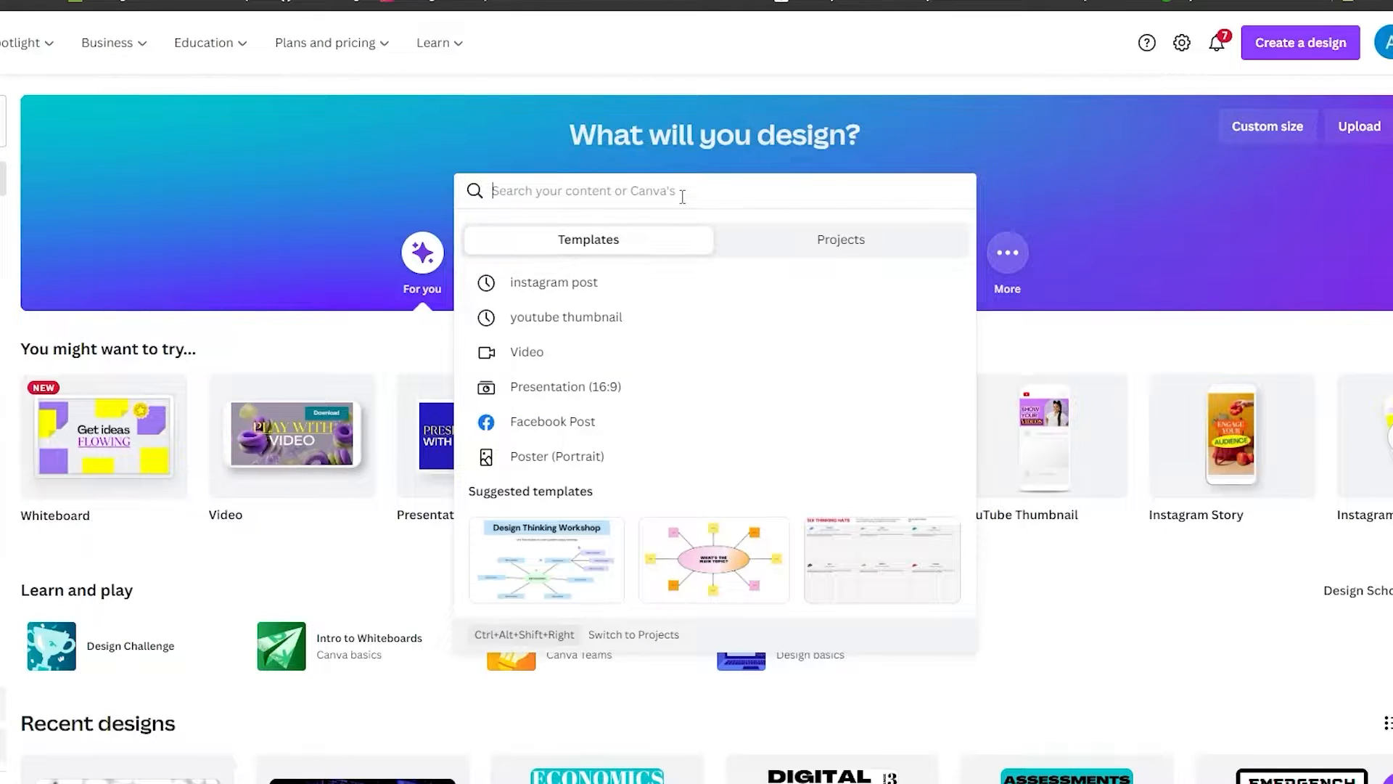
type("minim")
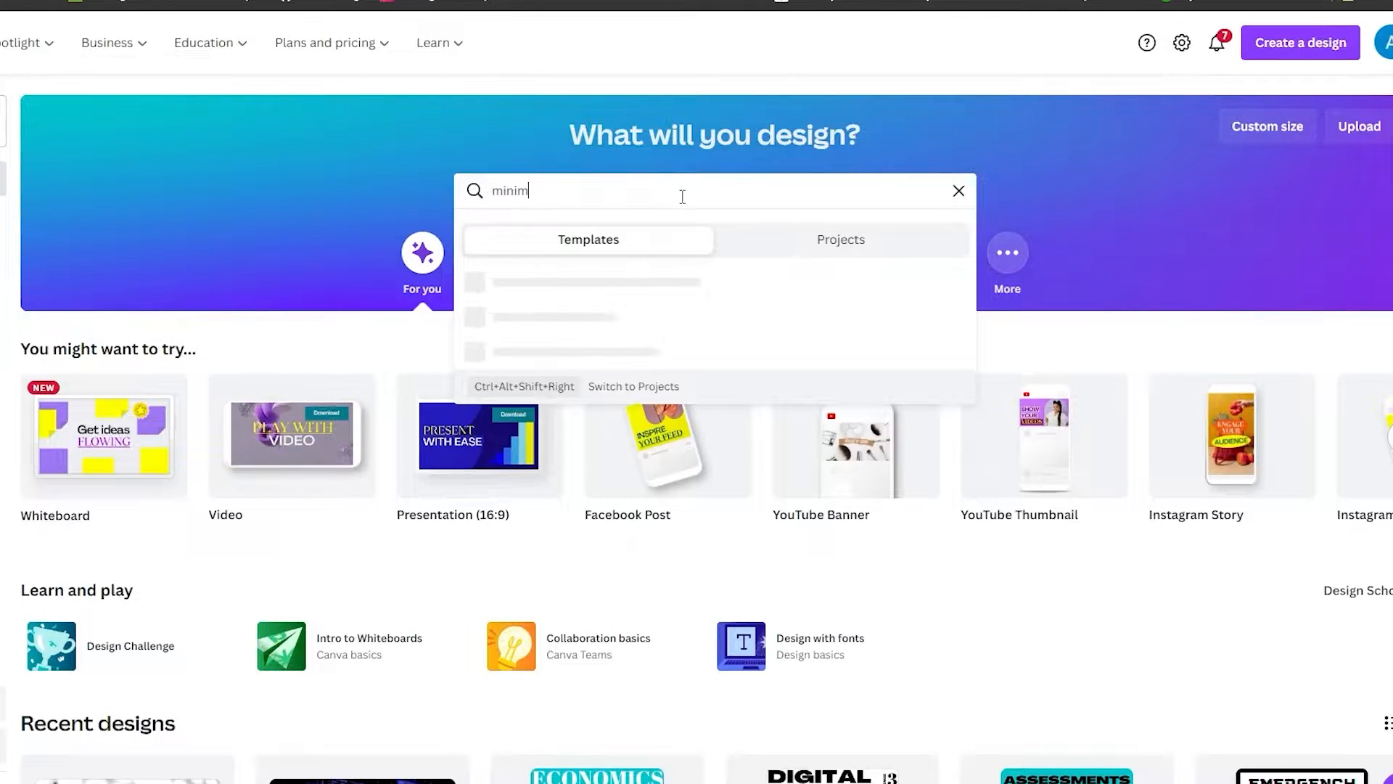
type("alistic logo")
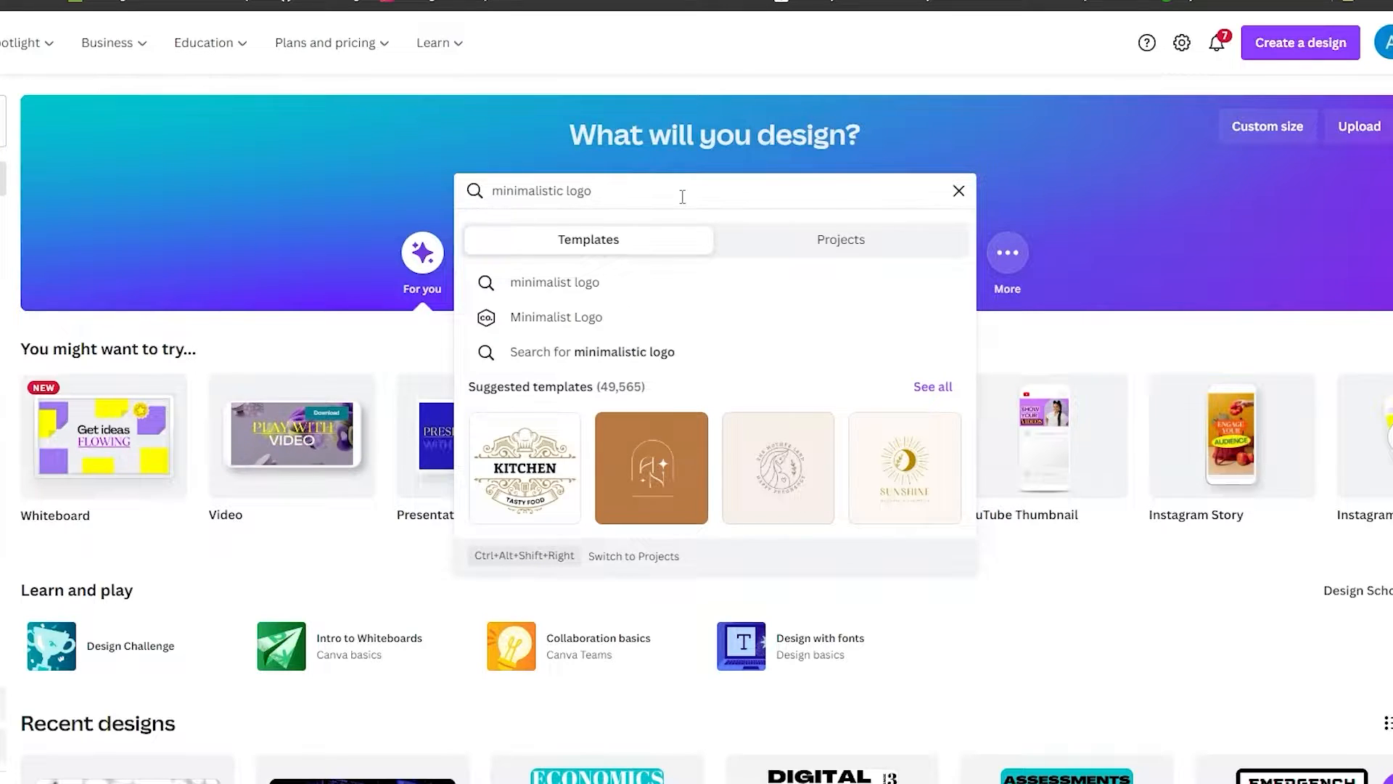
left_click(540, 318)
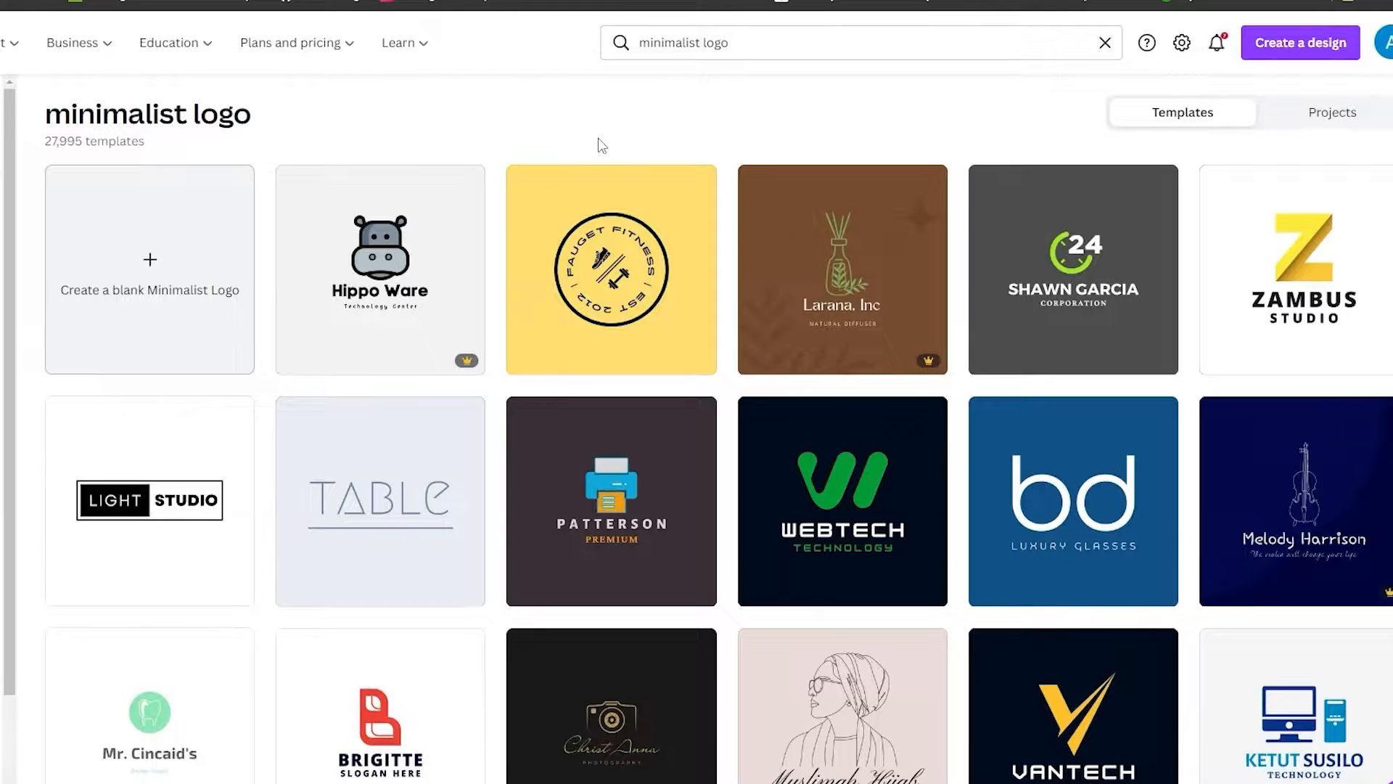
Look through the minimalist logo templates to compare the available designs.
scroll(598, 138, "down", 1)
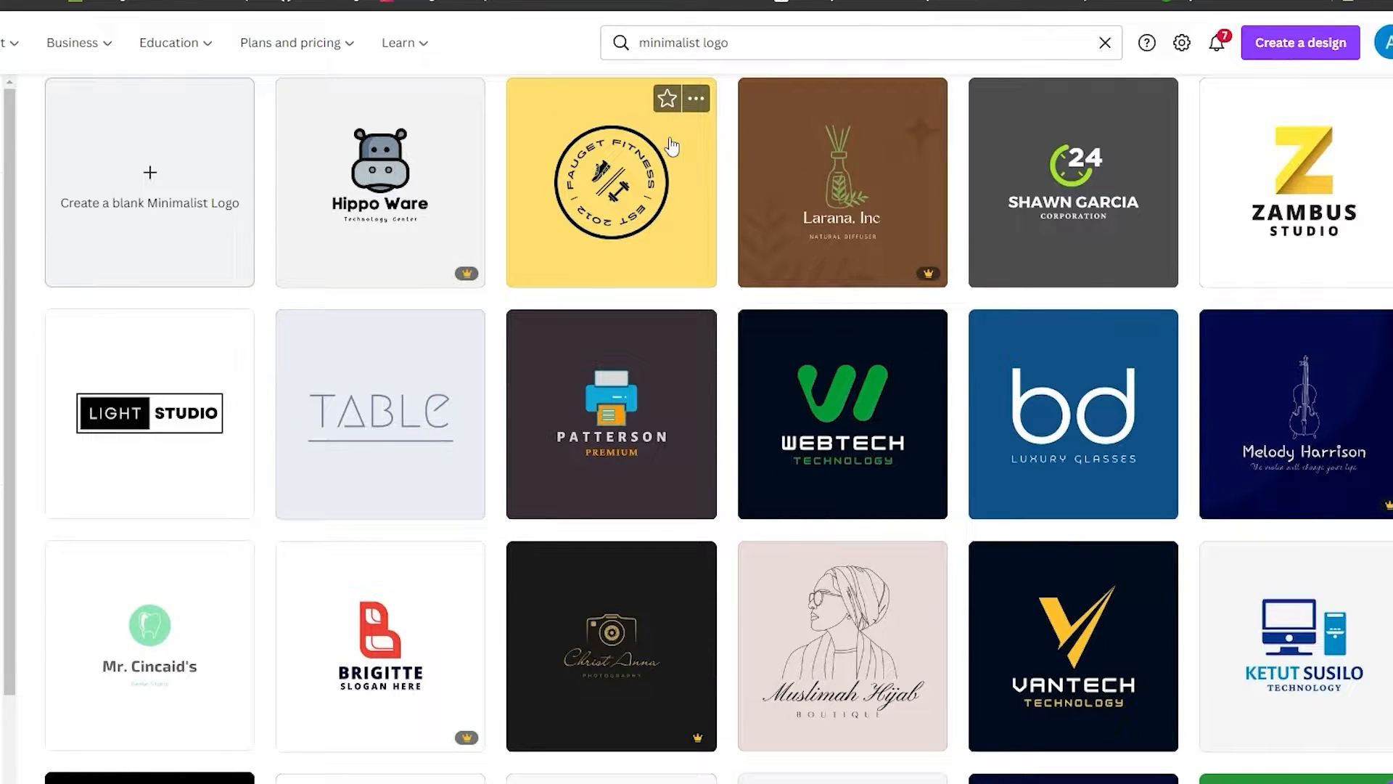
scroll(535, 386, "up", 1)
scroll(554, 373, "down", 4)
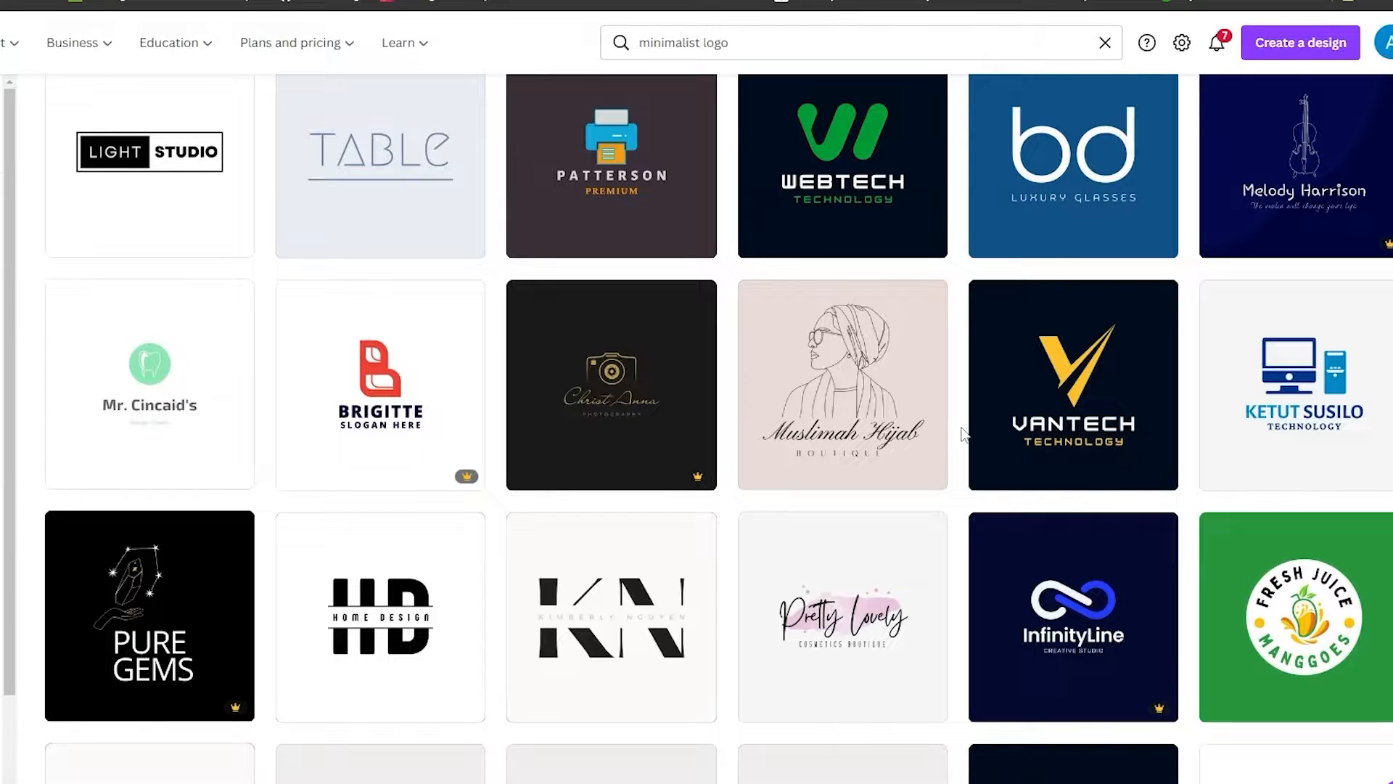
scroll(962, 434, "down", 4)
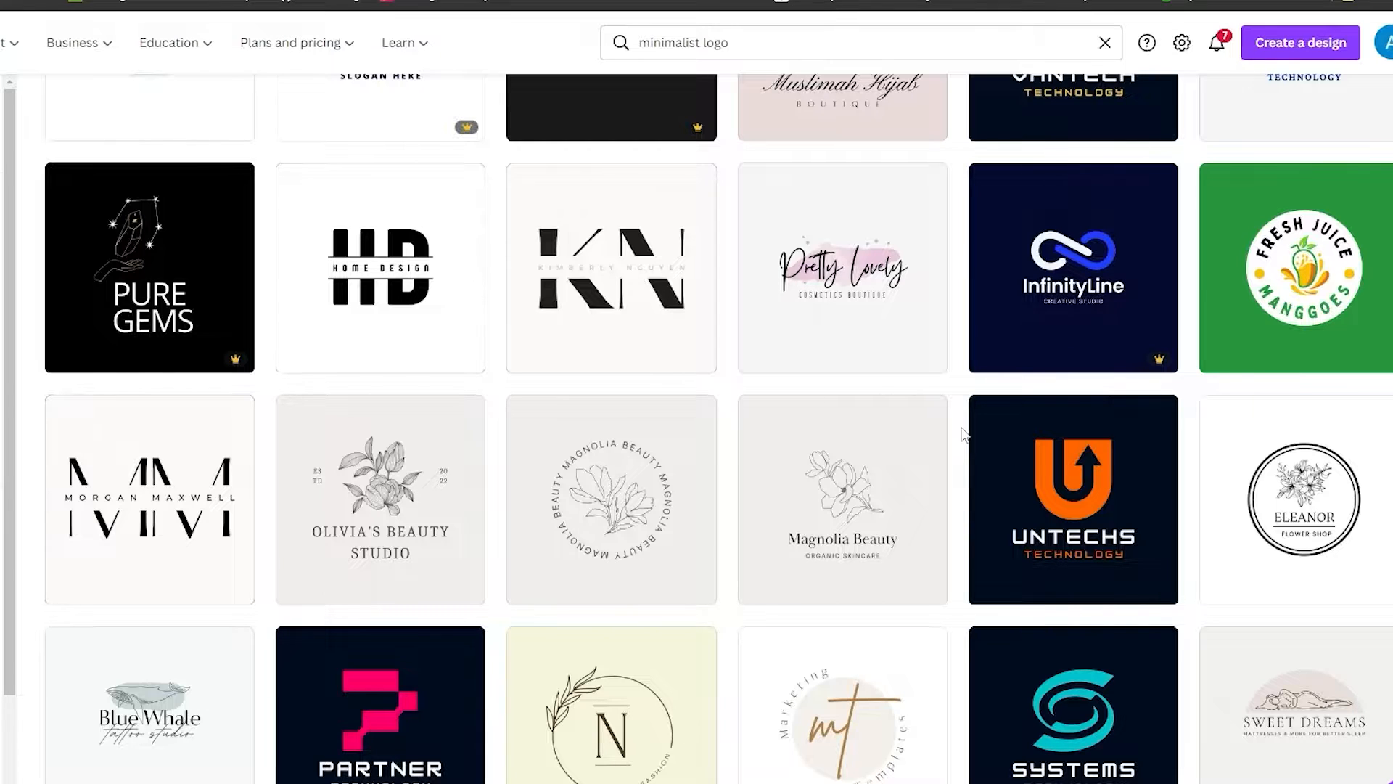
scroll(962, 434, "up", 8)
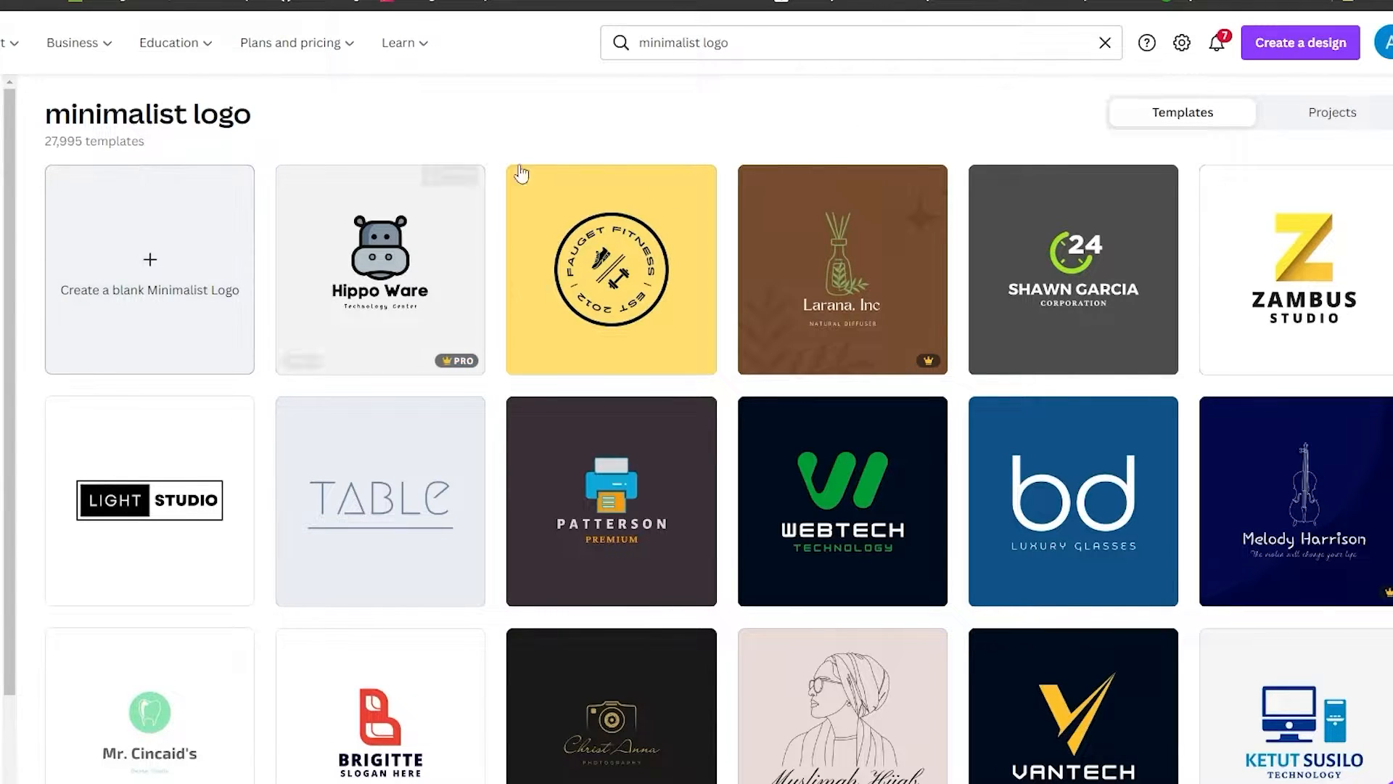
scroll(719, 246, "down", 5)
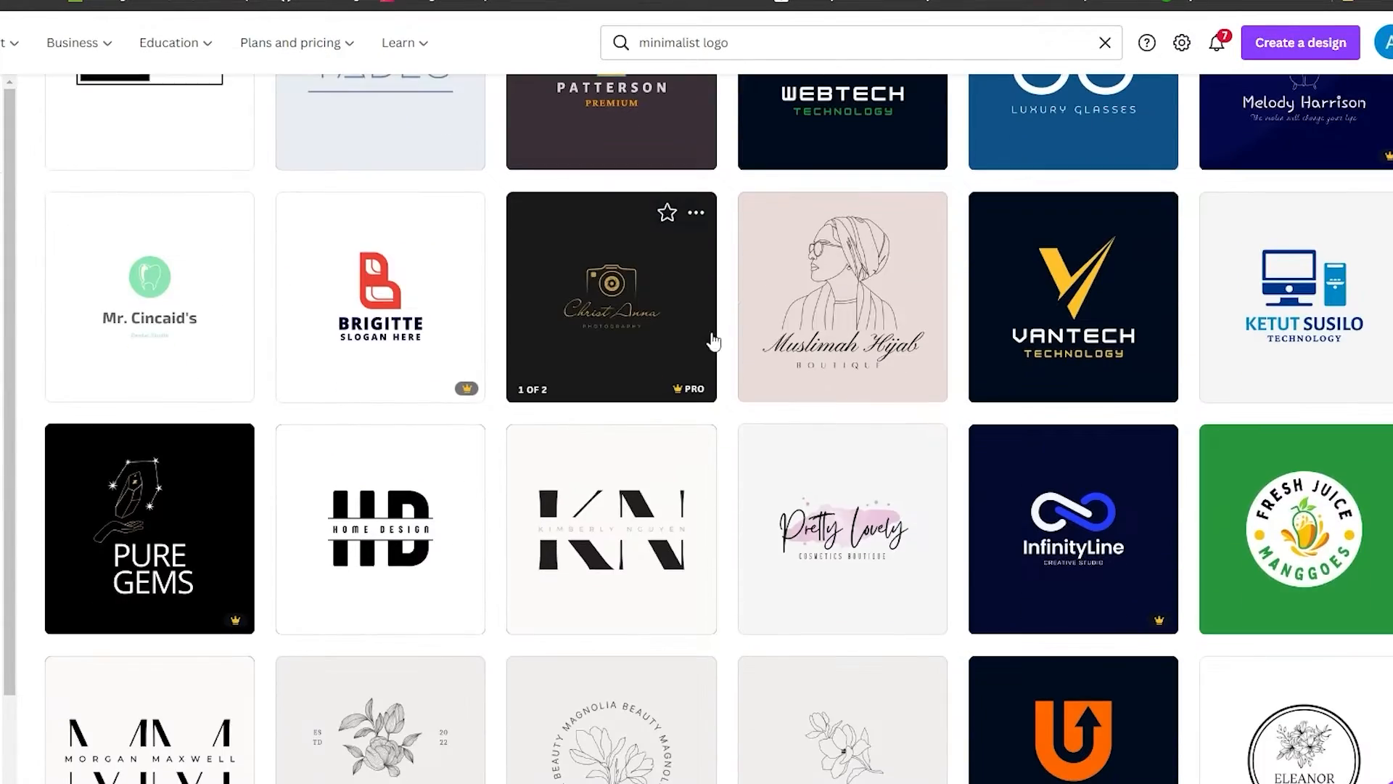
mouse_move(458, 384)
scroll(4, 392, "down", 2)
scroll(718, 429, "down", 2)
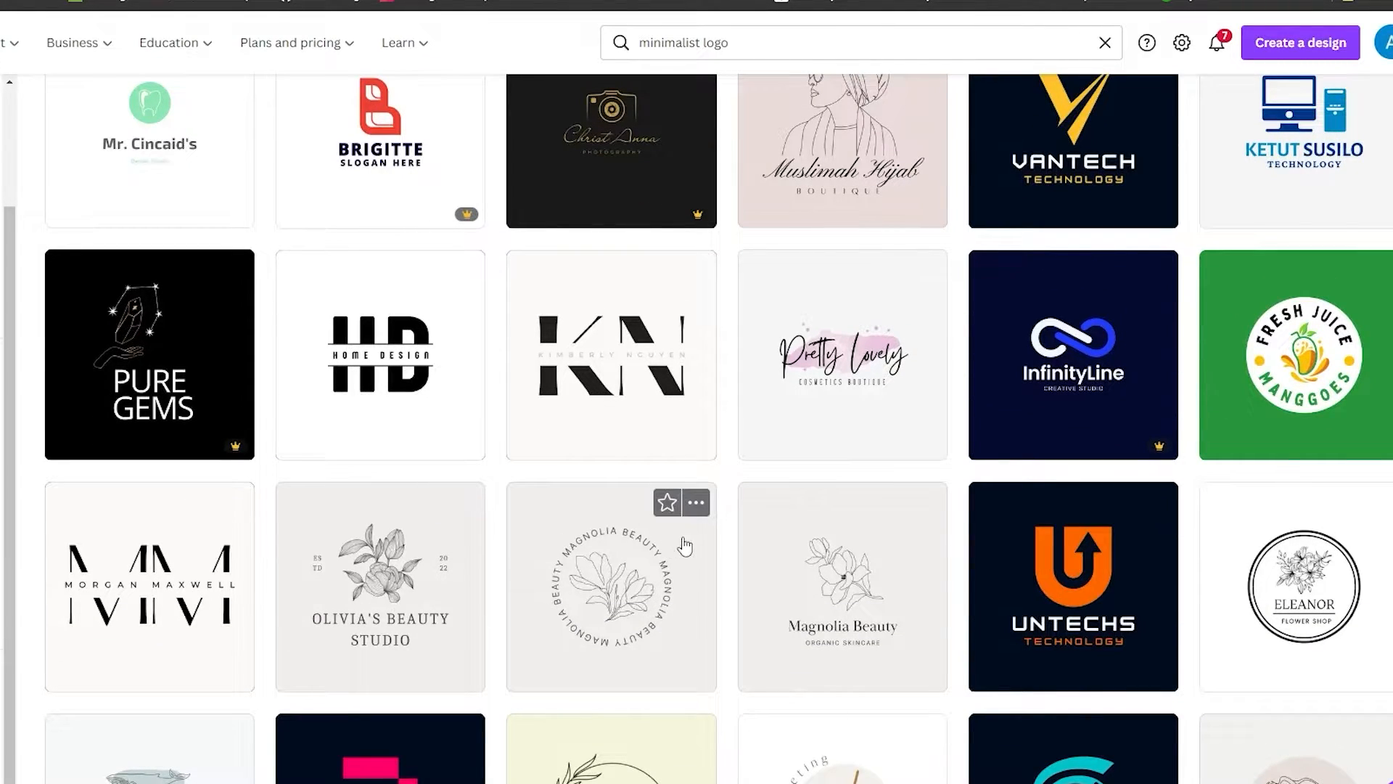
scroll(716, 308, "up", 7)
scroll(716, 308, "down", 5)
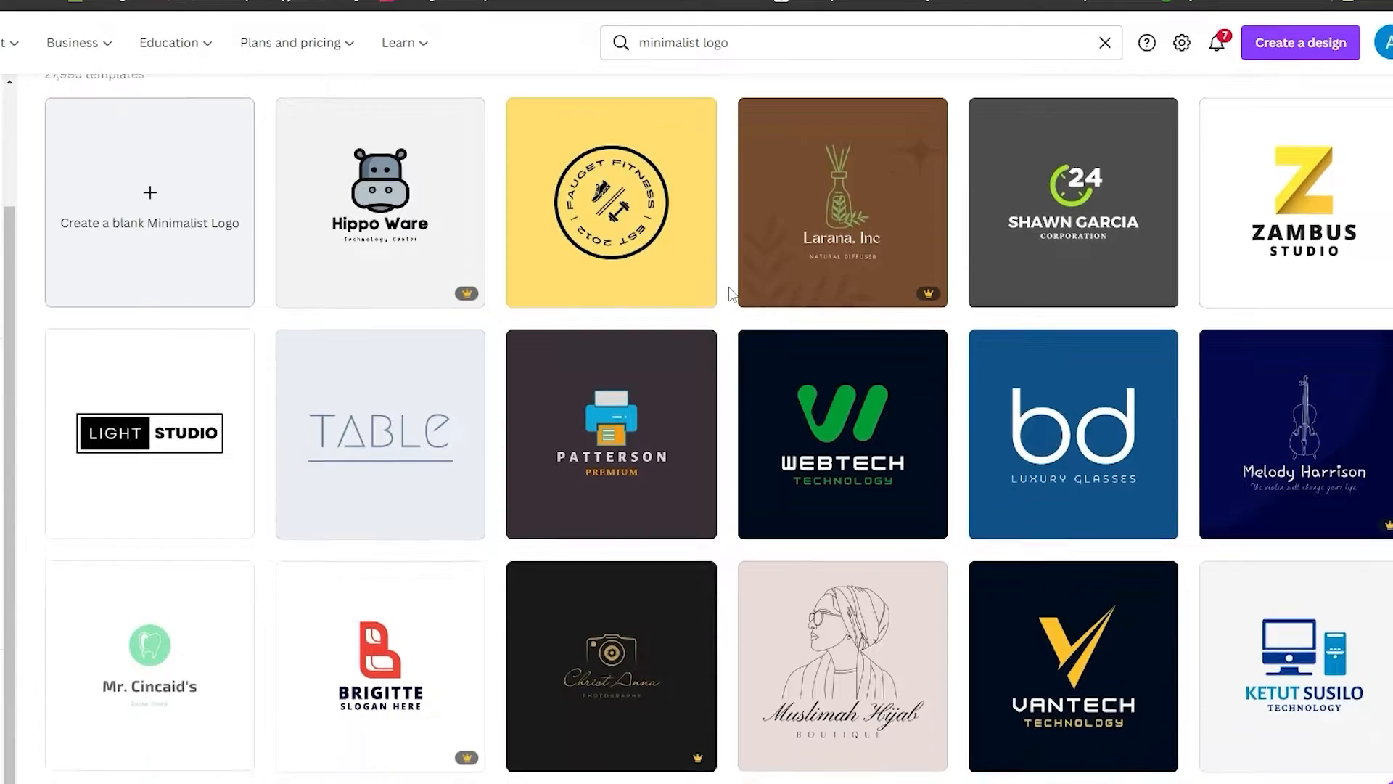
scroll(715, 324, "down", 2)
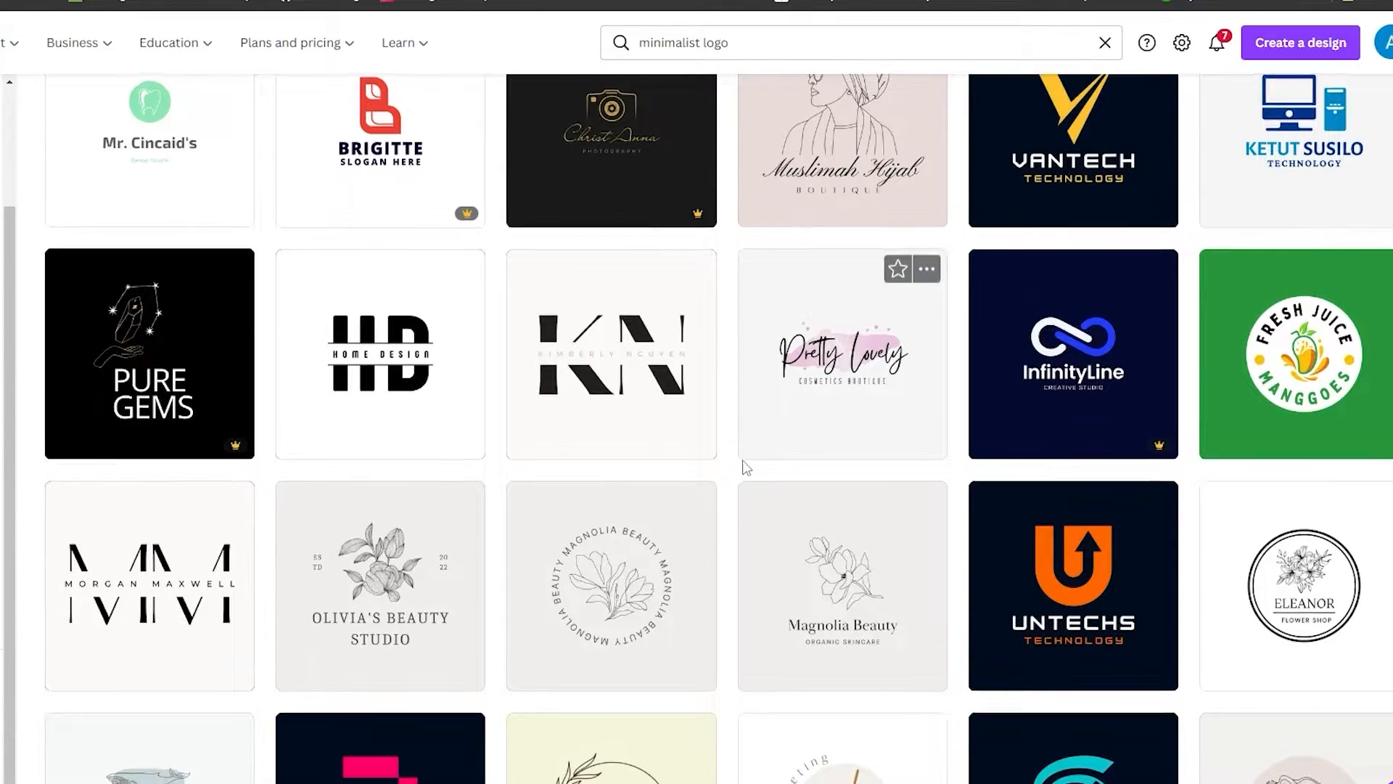
Find and open the white photography logo template with a thin handwritten signature above an underline.
scroll(743, 466, "down", 4)
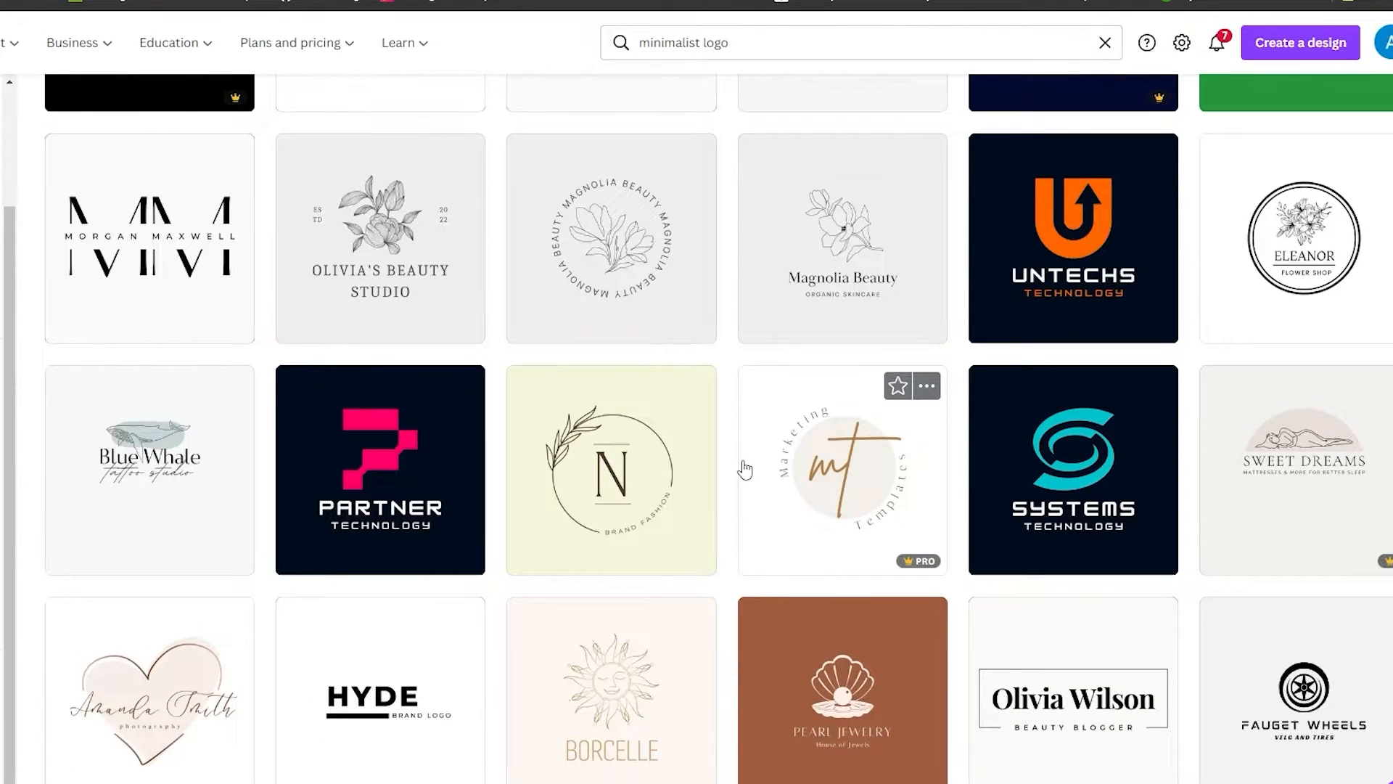
scroll(745, 470, "down", 4)
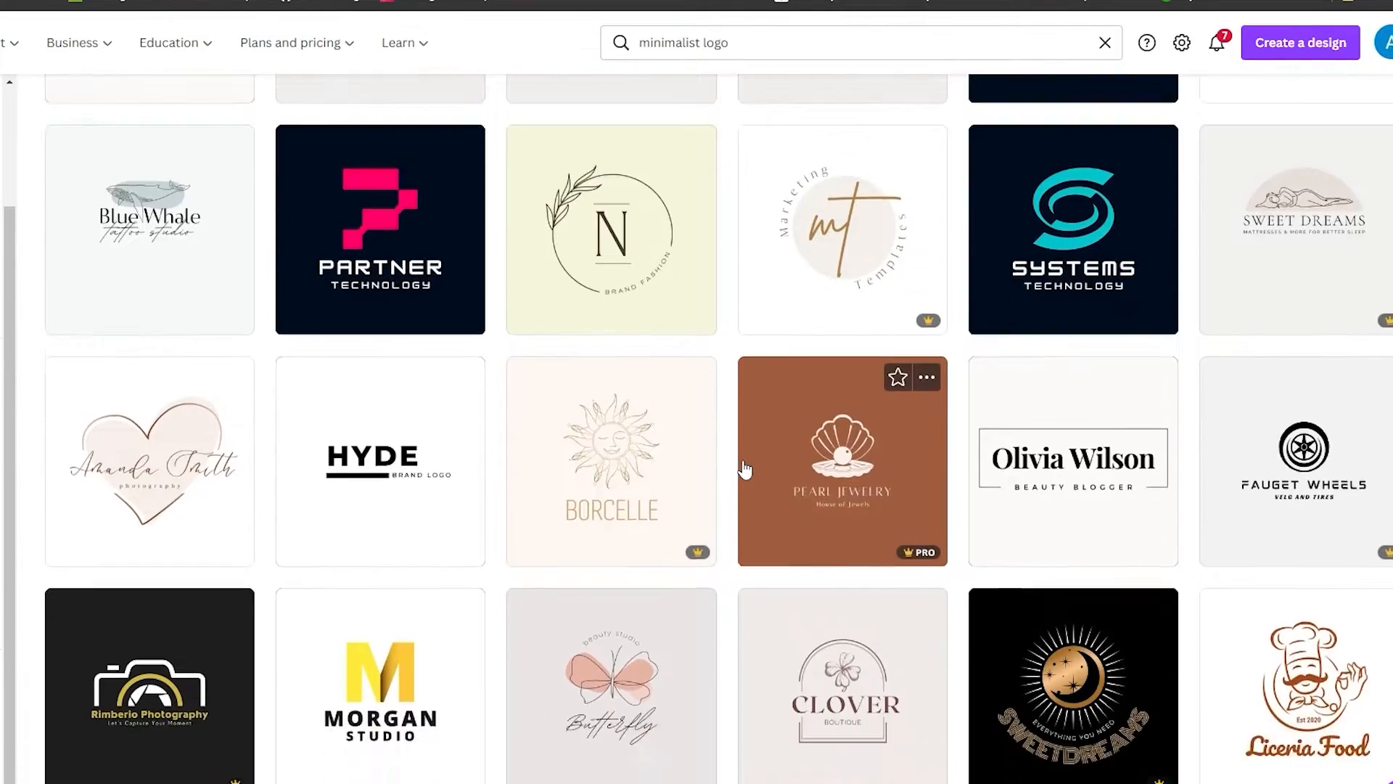
scroll(745, 468, "down", 11)
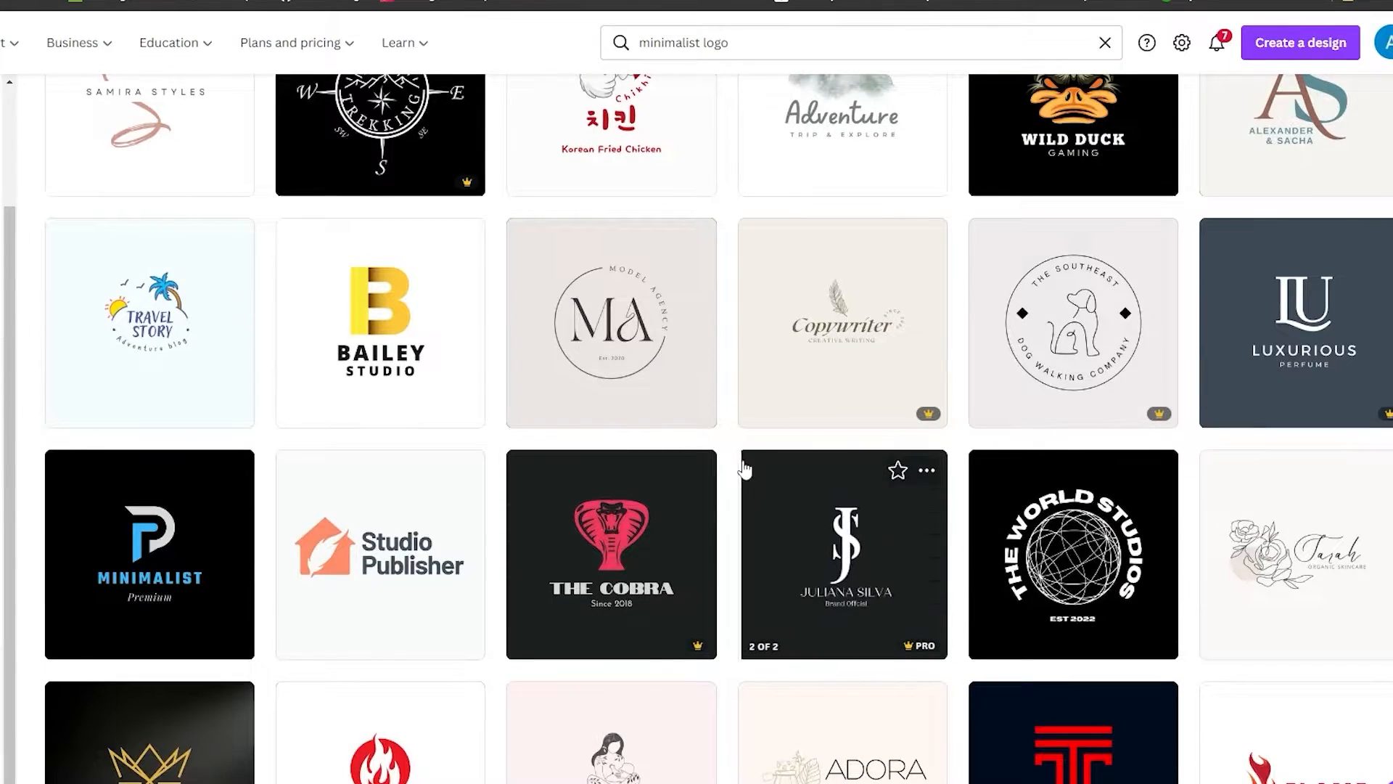
scroll(745, 470, "down", 3)
scroll(931, 580, "down", 3)
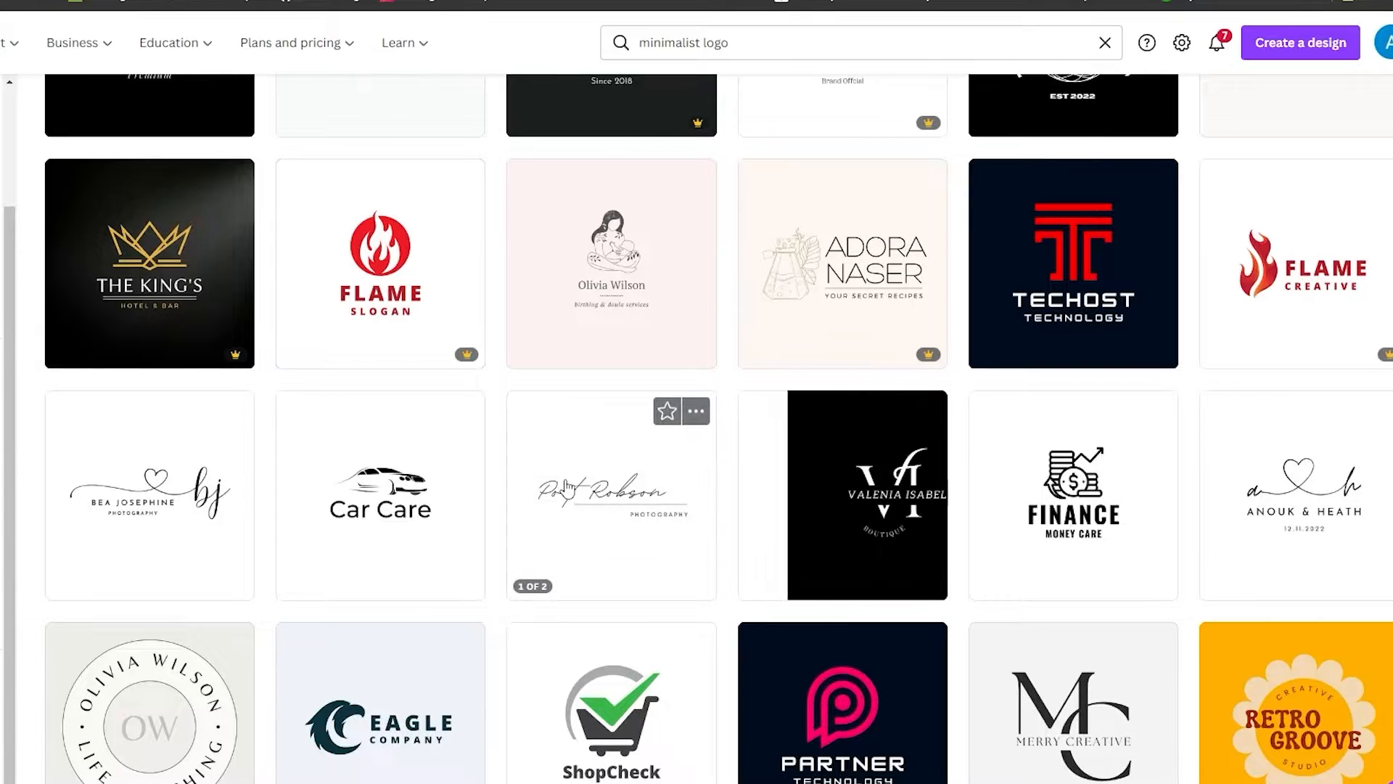
left_click(617, 497)
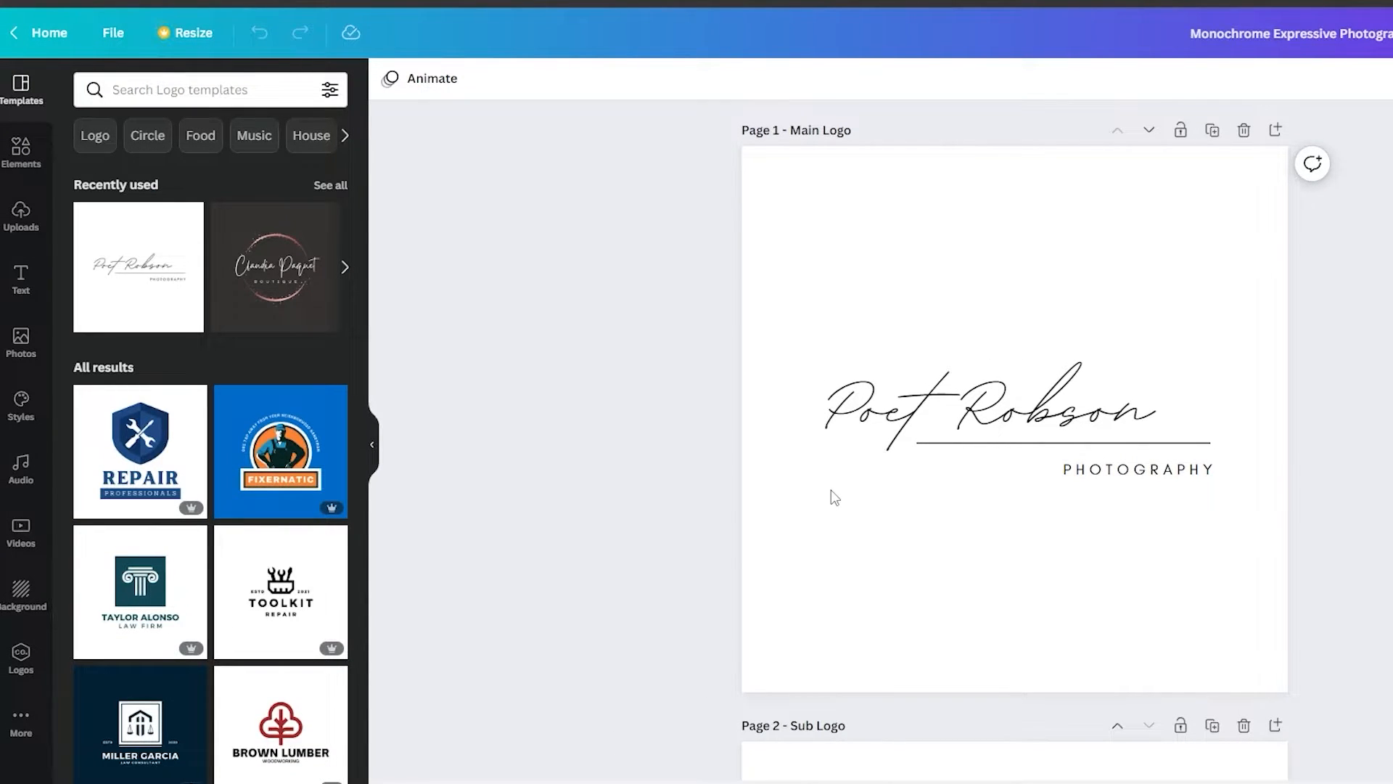
View the font choices for the handwritten signature text, and try its font size one increment up and back down.
double_click(965, 412)
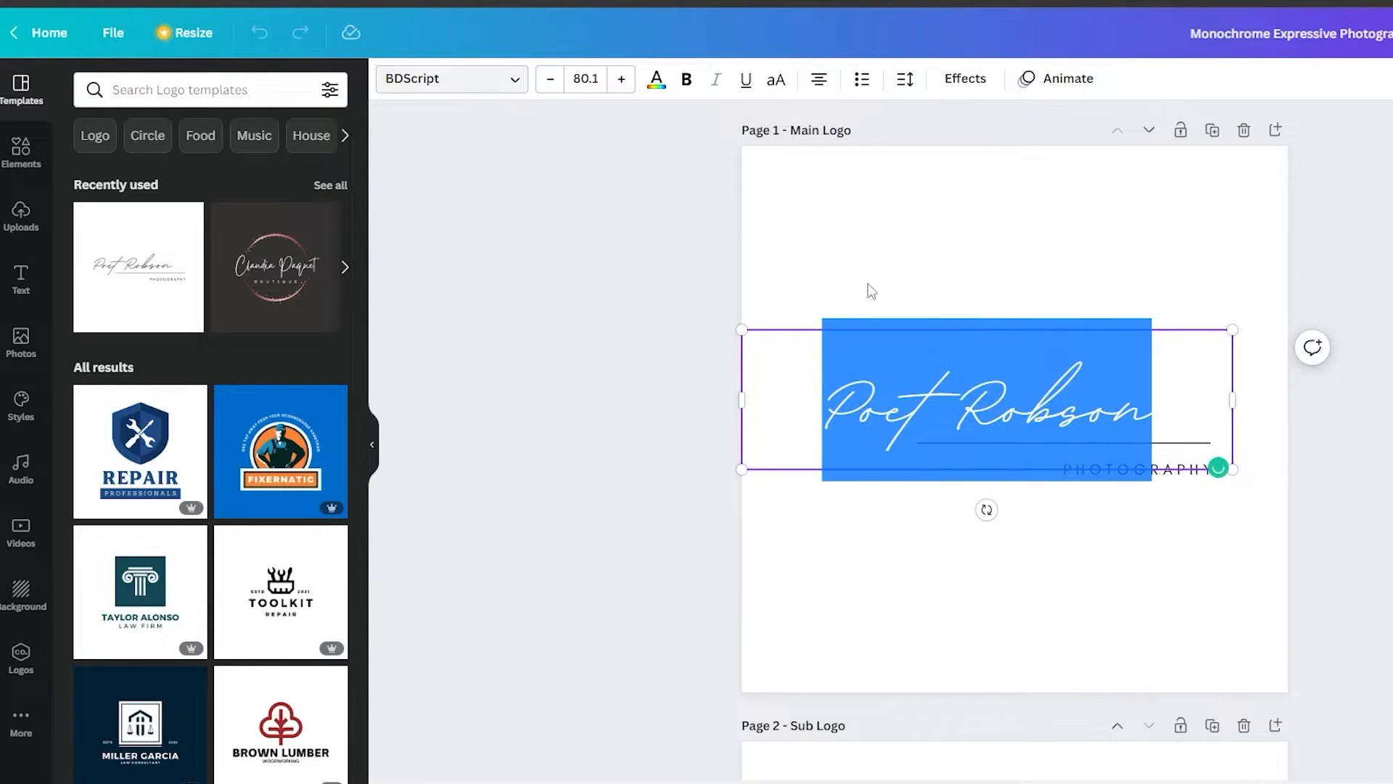
left_click(489, 80)
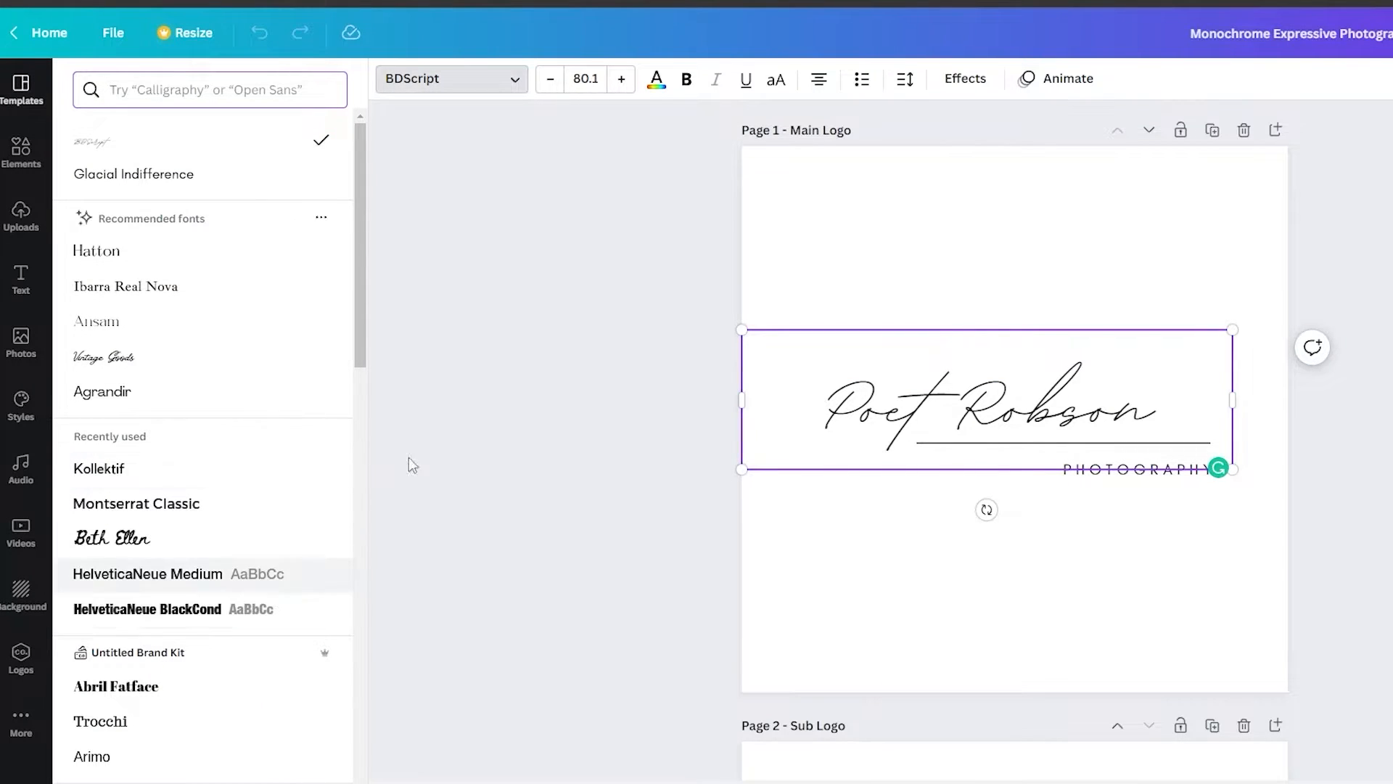
left_click(621, 78)
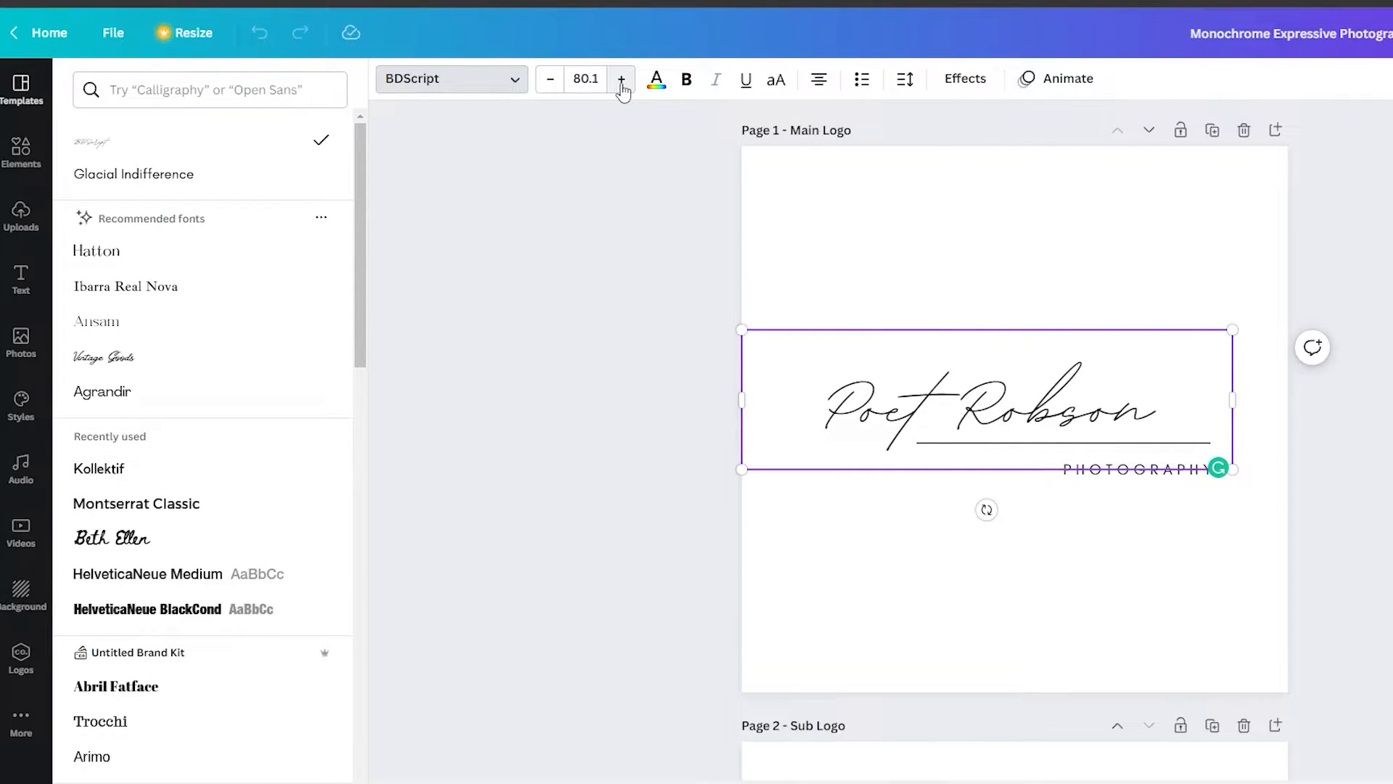
left_click(552, 86)
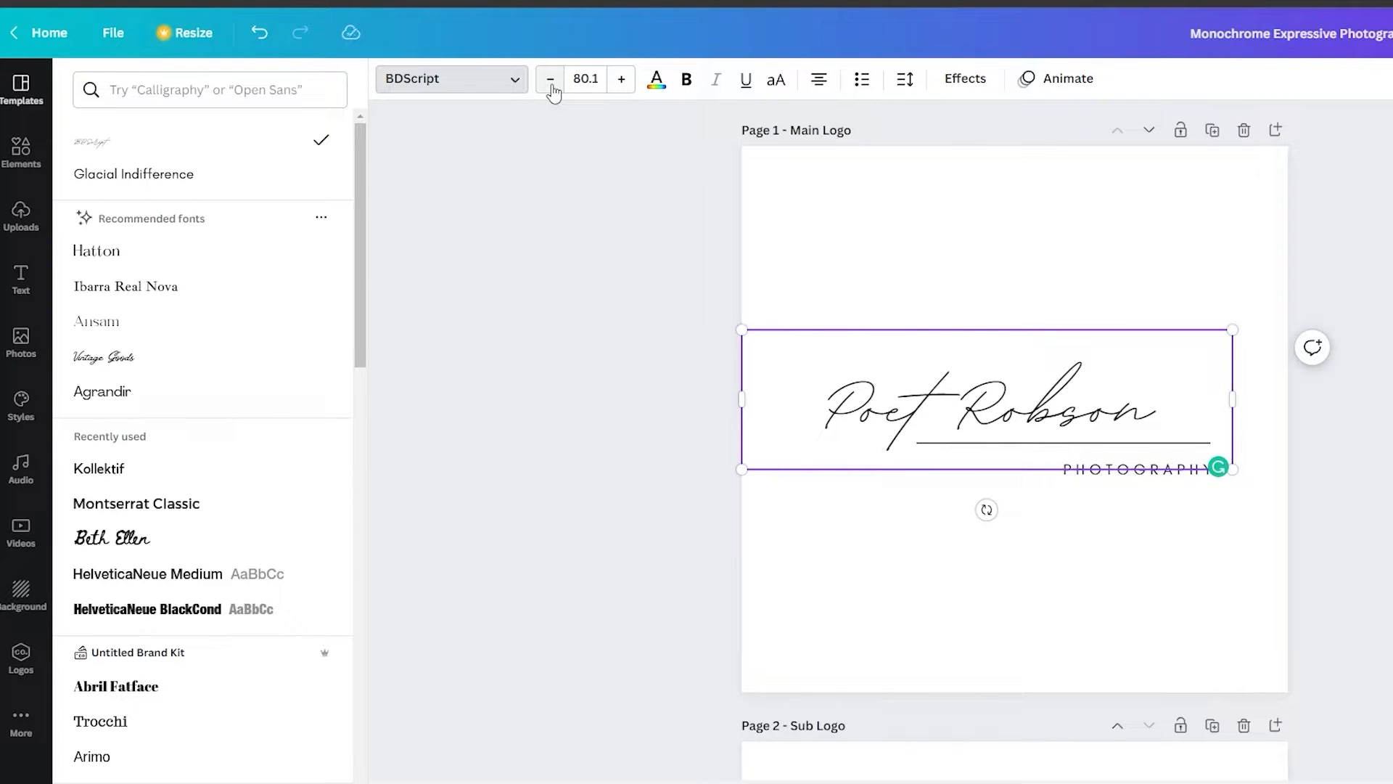
Try bold, underline and uppercase on the signature text, turning each off again, and view its color and spacing options.
left_click(658, 82)
left_click(682, 86)
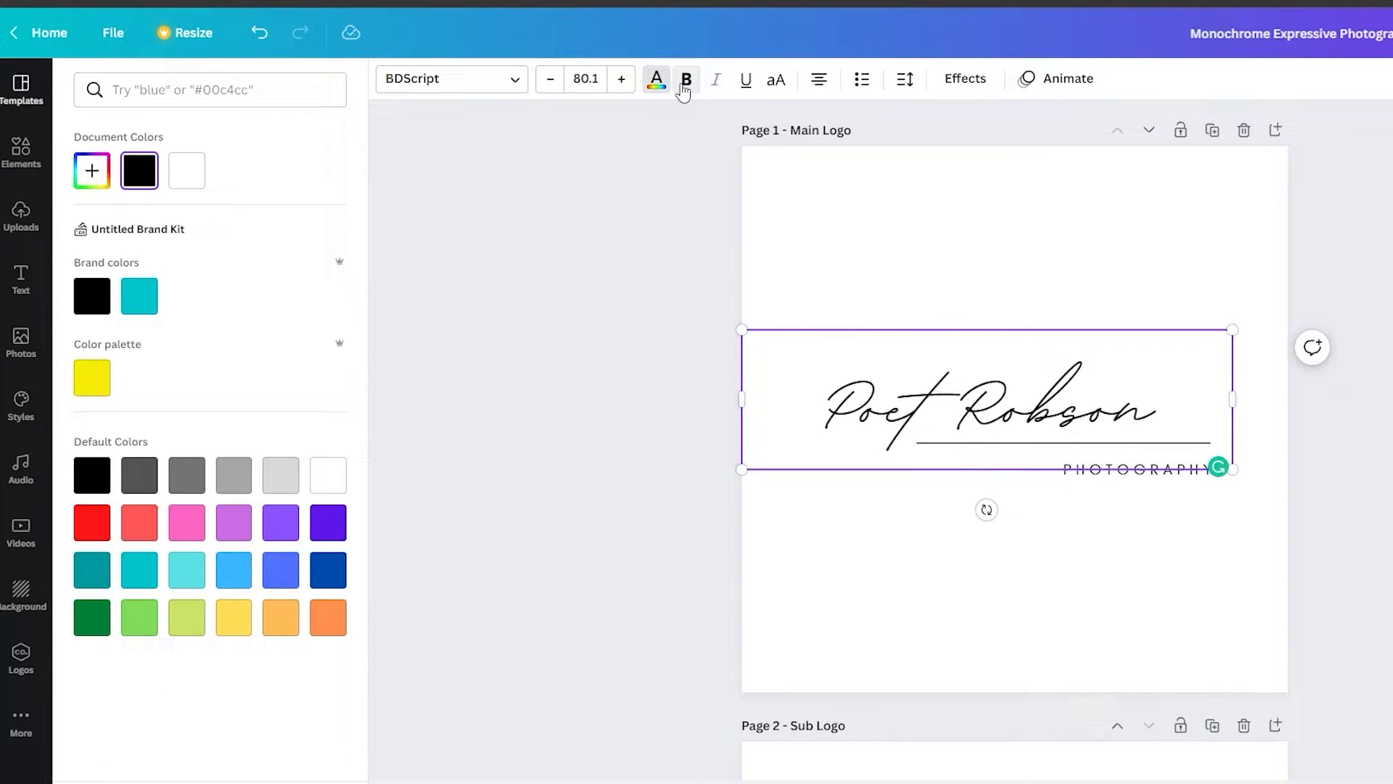
left_click(682, 88)
left_click(746, 83)
left_click(746, 82)
left_click(777, 81)
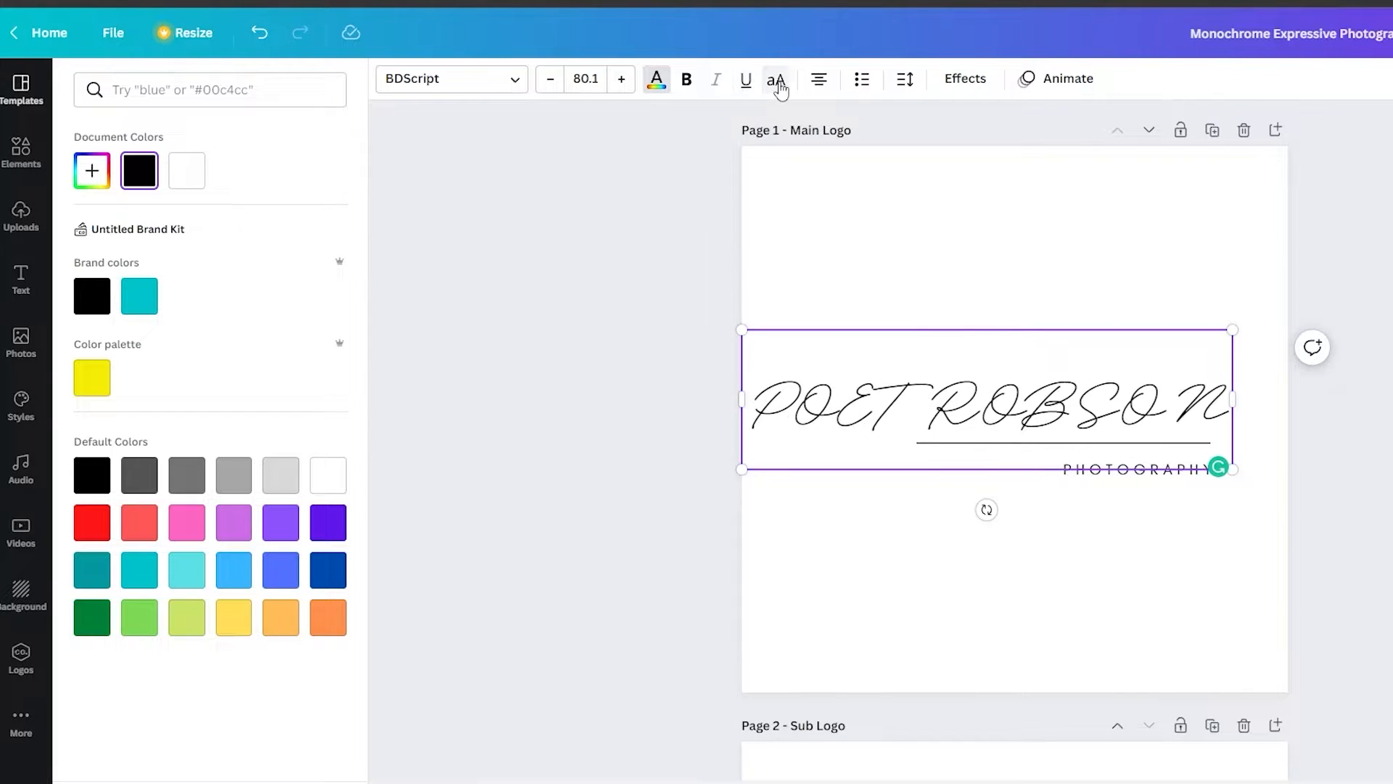
left_click(776, 82)
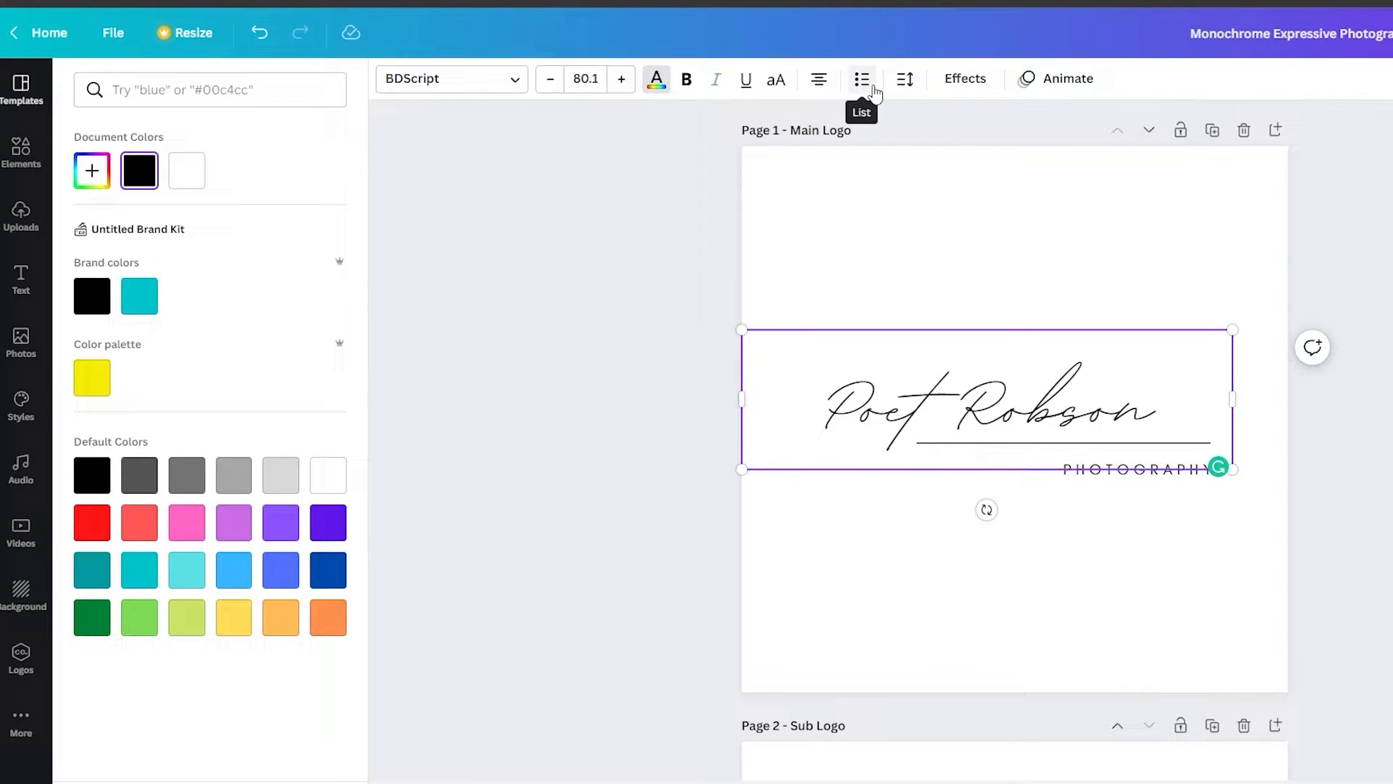
left_click(904, 79)
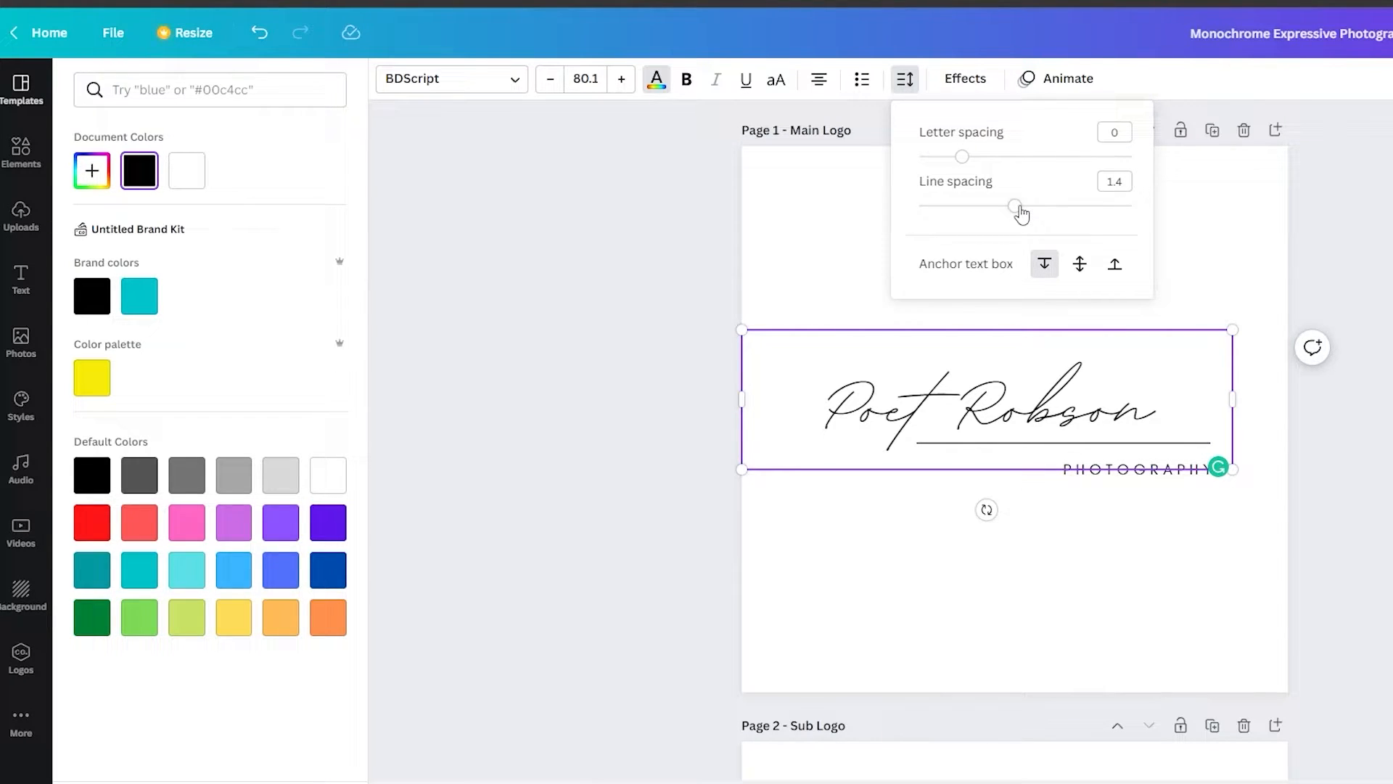
left_click(926, 393)
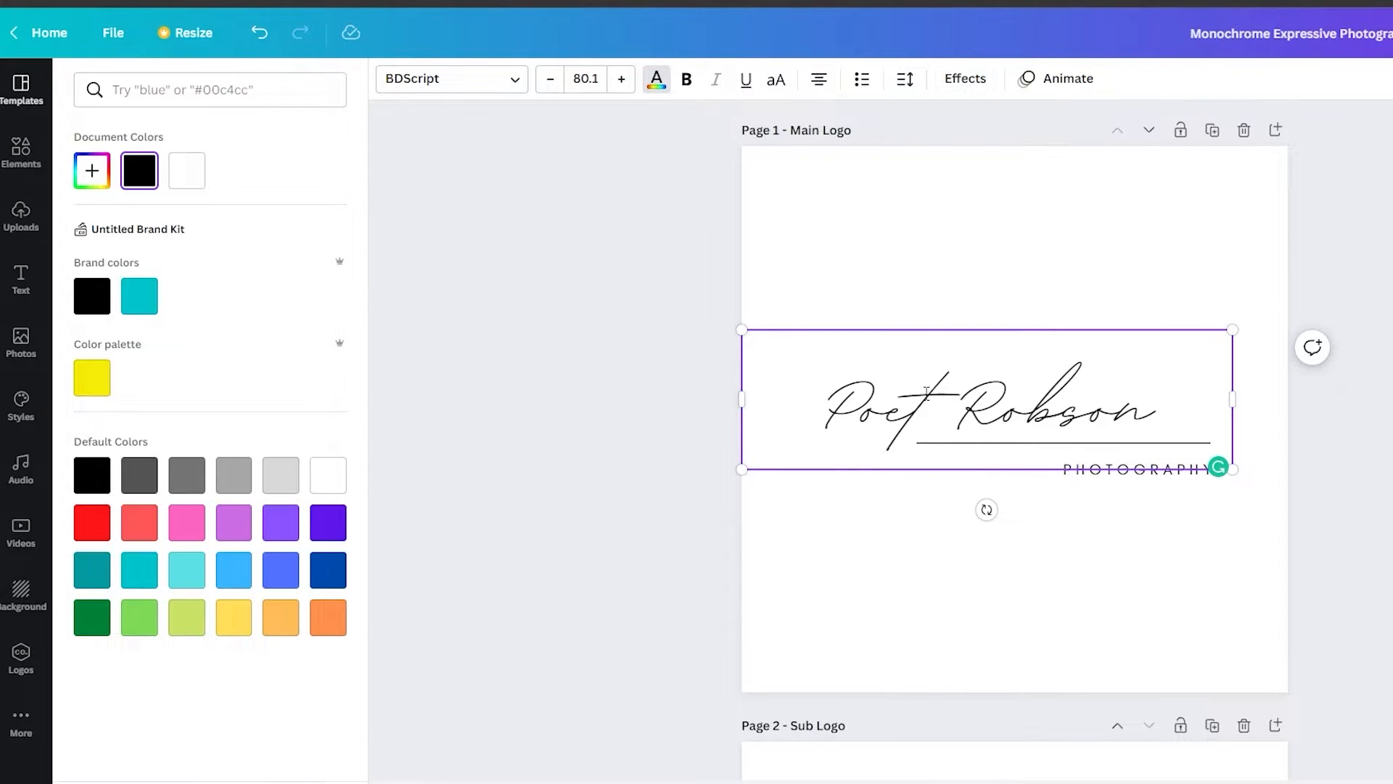
Replace the handwritten signature name on the Main Logo page with "logo design".
double_click(927, 392)
left_click(927, 393)
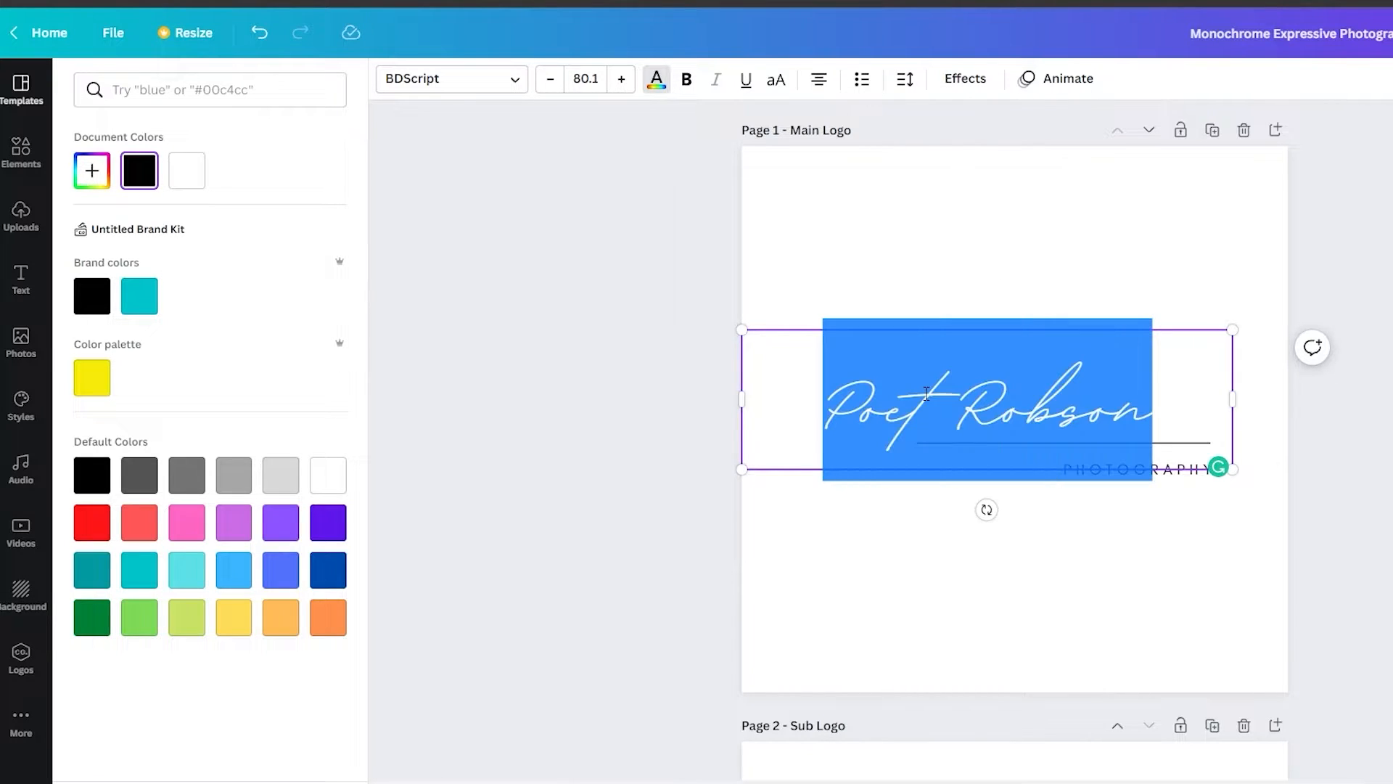
left_click_drag(826, 399, 1178, 407)
type("l")
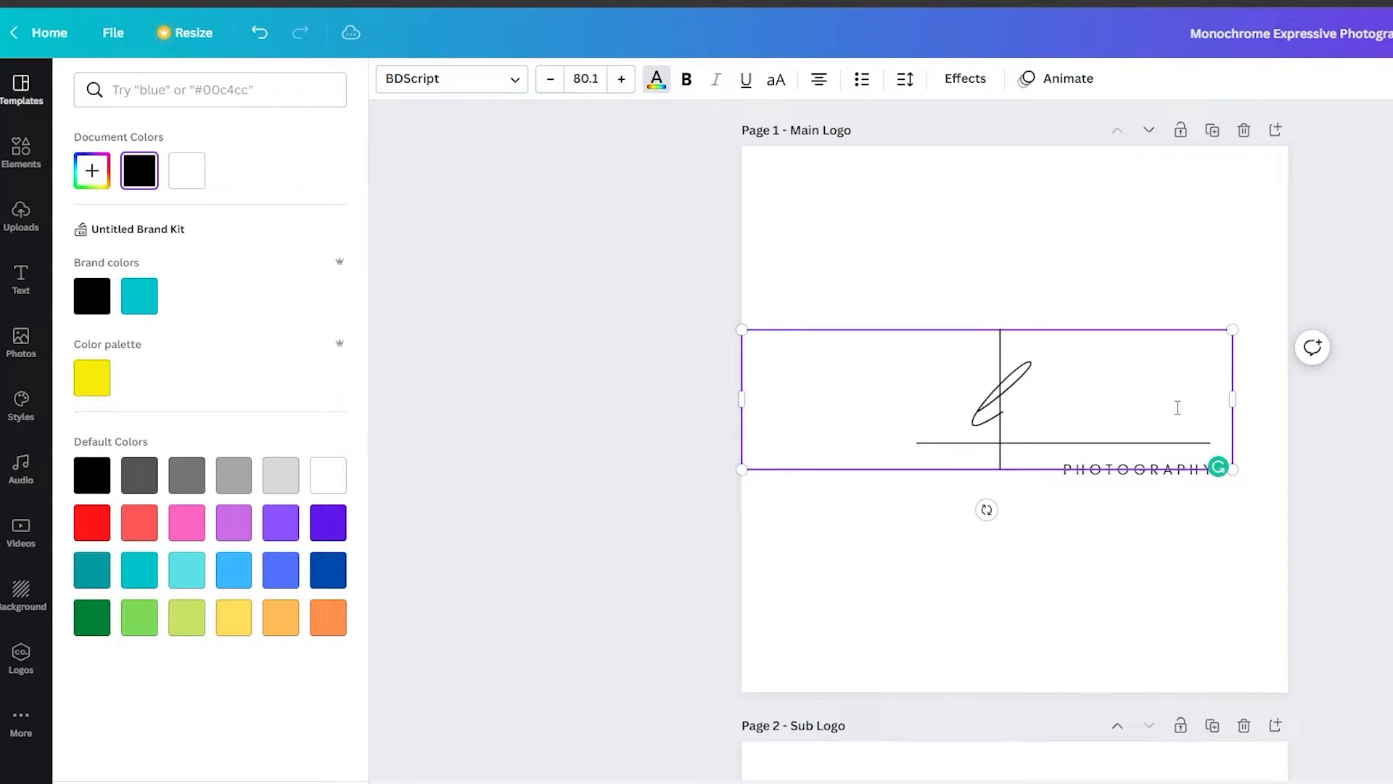
type("ogo design")
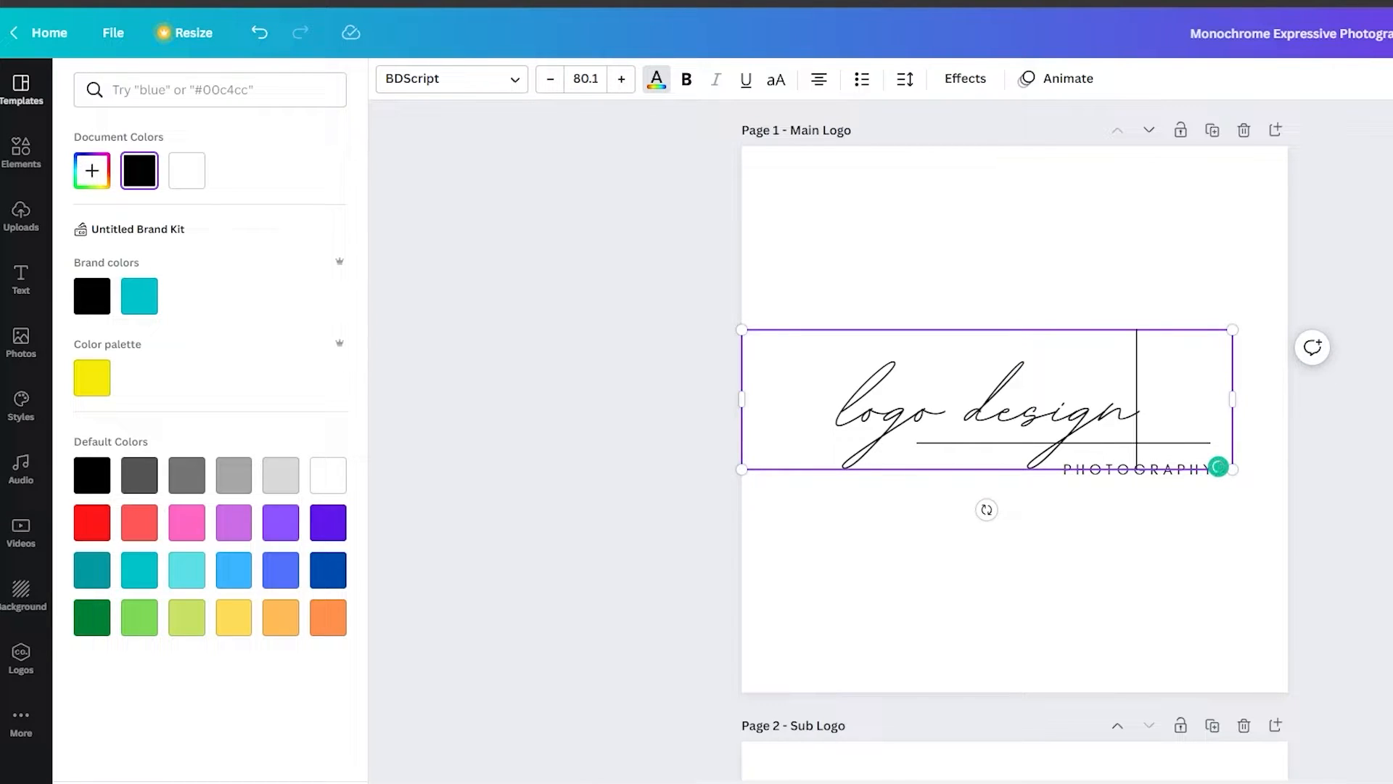
key("Escape")
left_click(1143, 566)
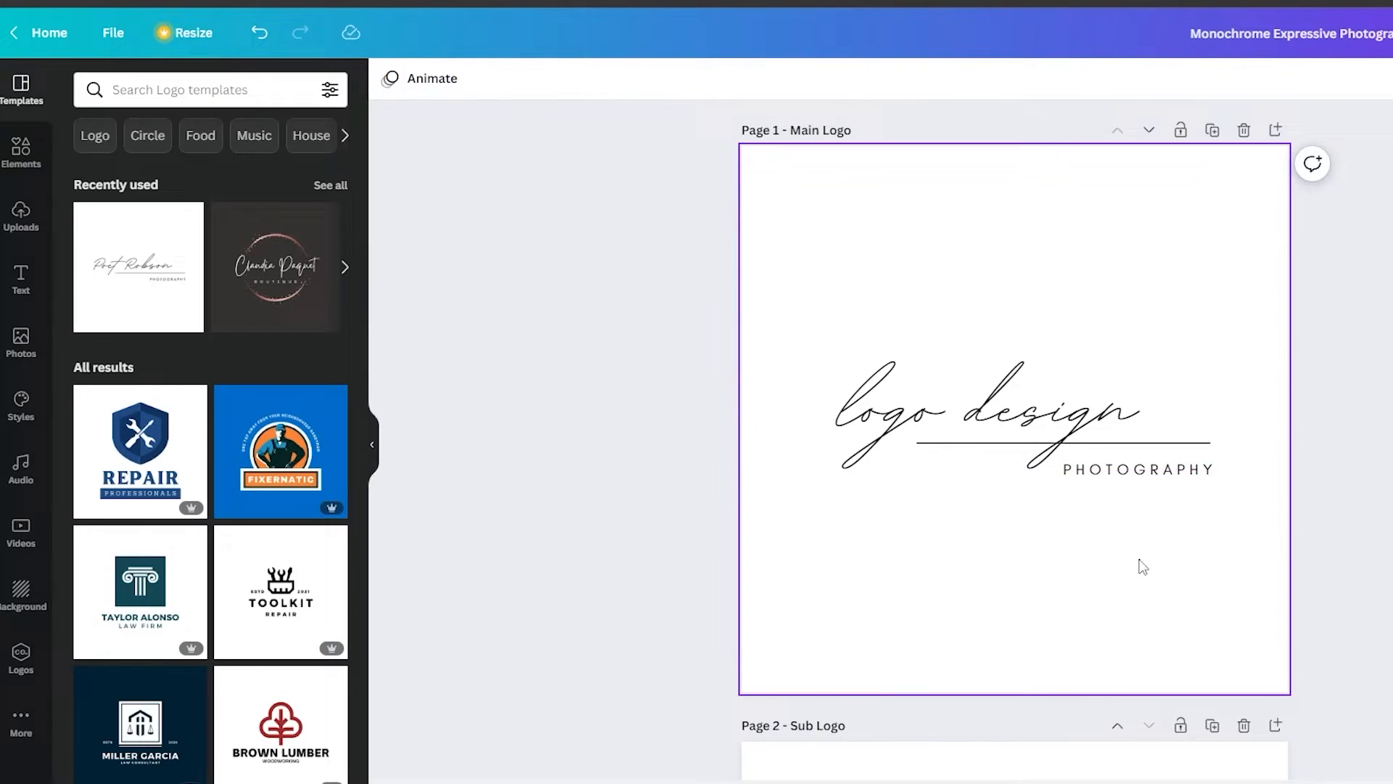
Replace the "PHOTOGRAPHY" tagline under the line with "EASY TO CREATE".
double_click(1175, 470)
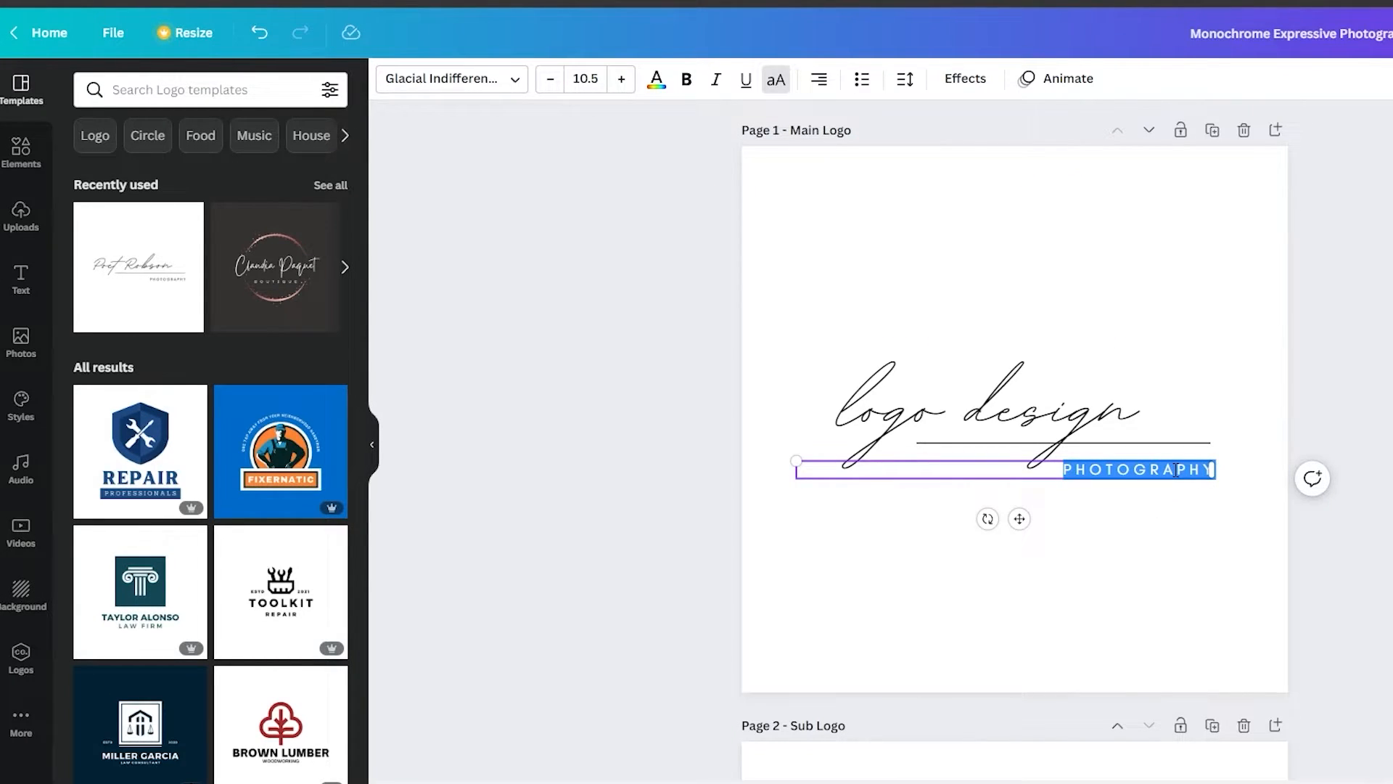
type("EASY")
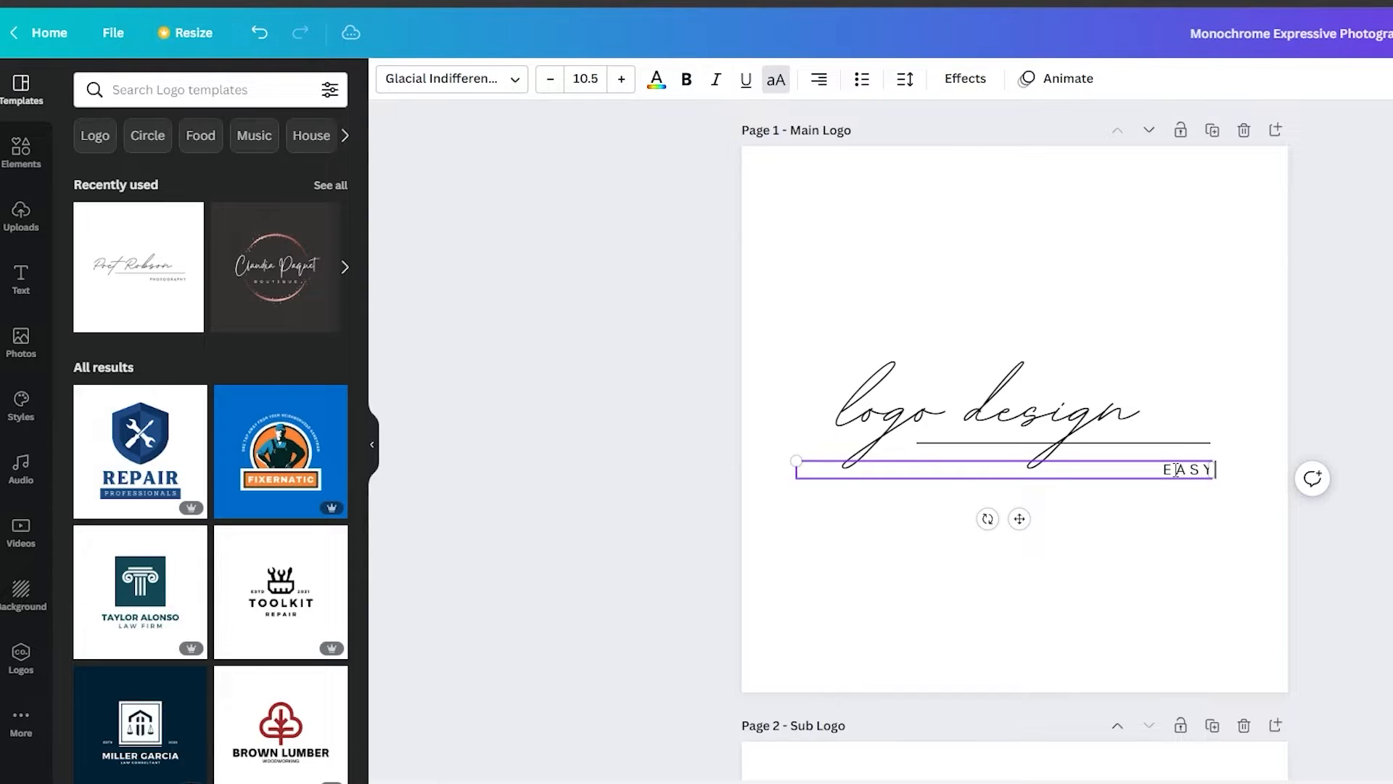
type(" TO CREATE")
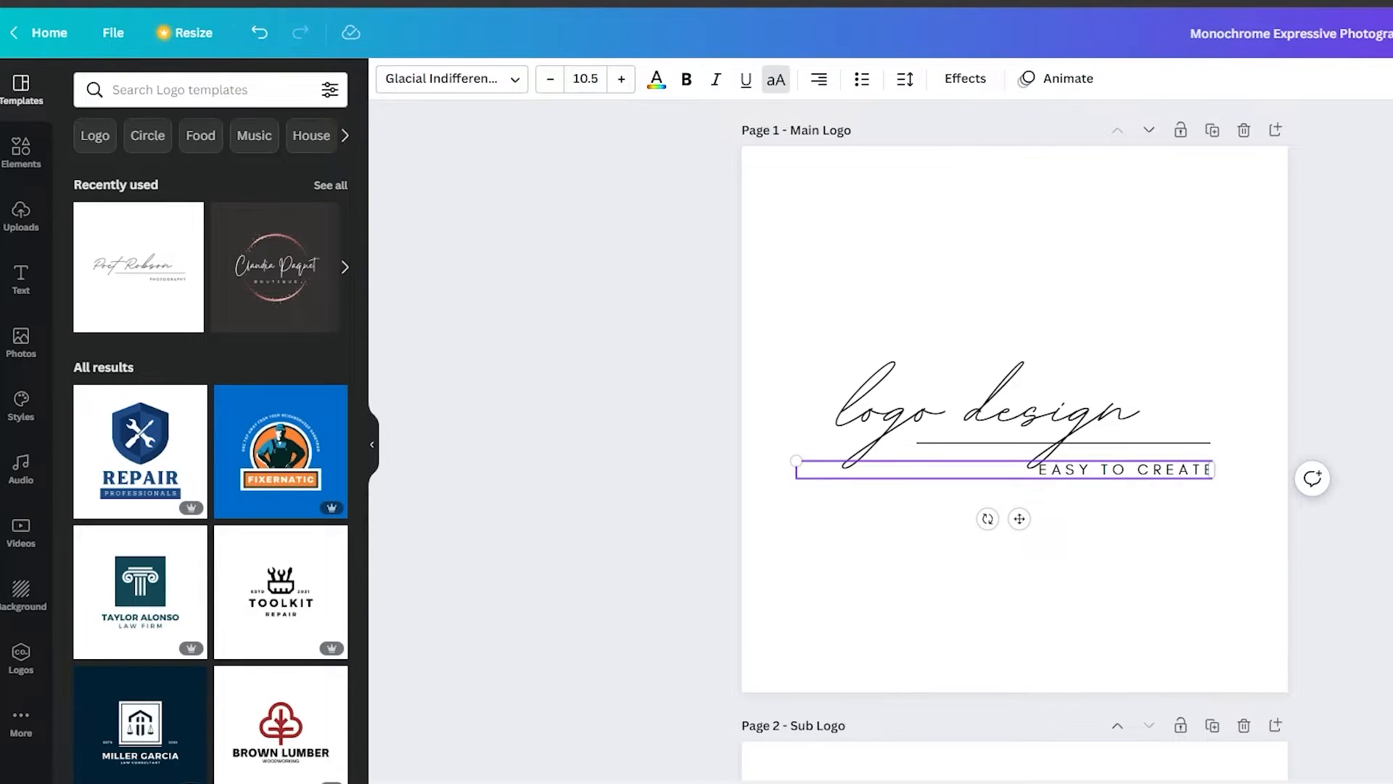
key("Escape")
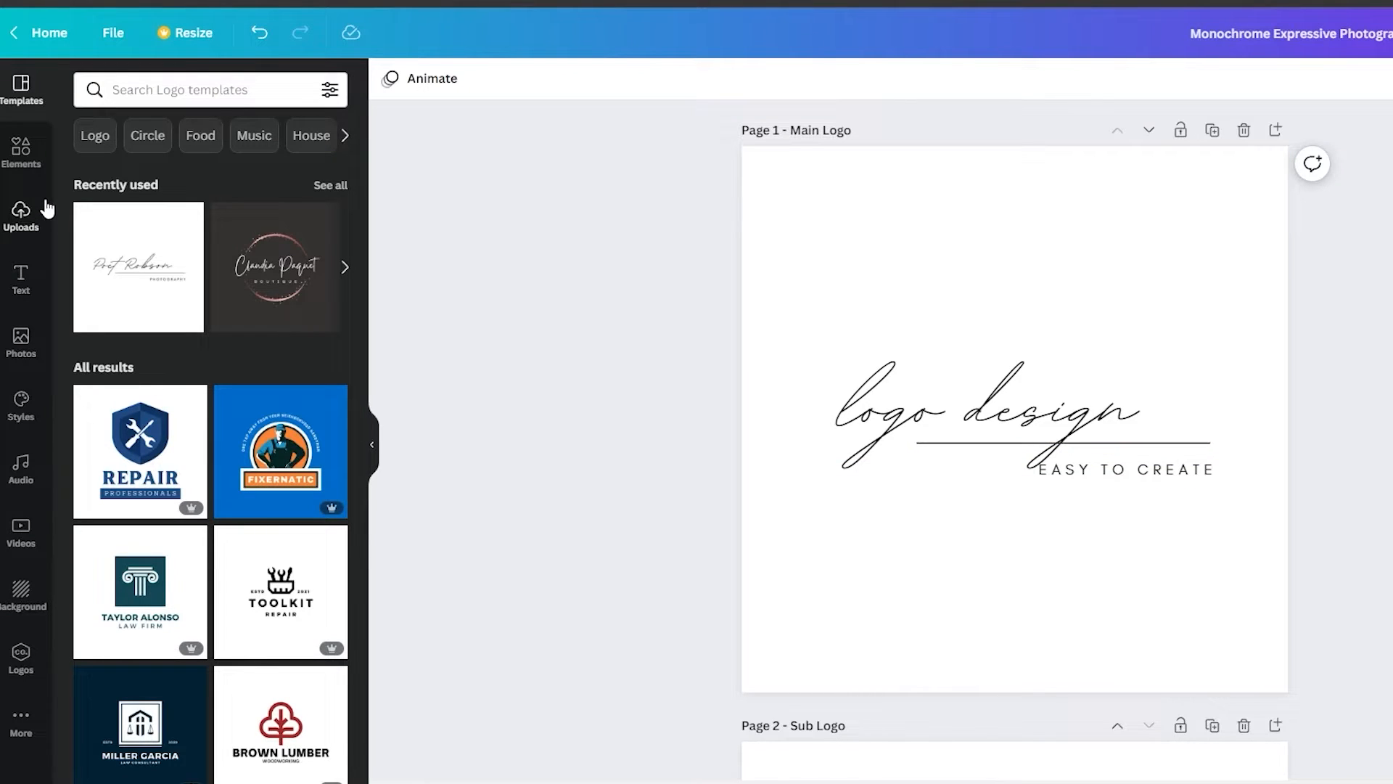
Look over the element categories and search the elements library for "hand drawn".
left_click(41, 158)
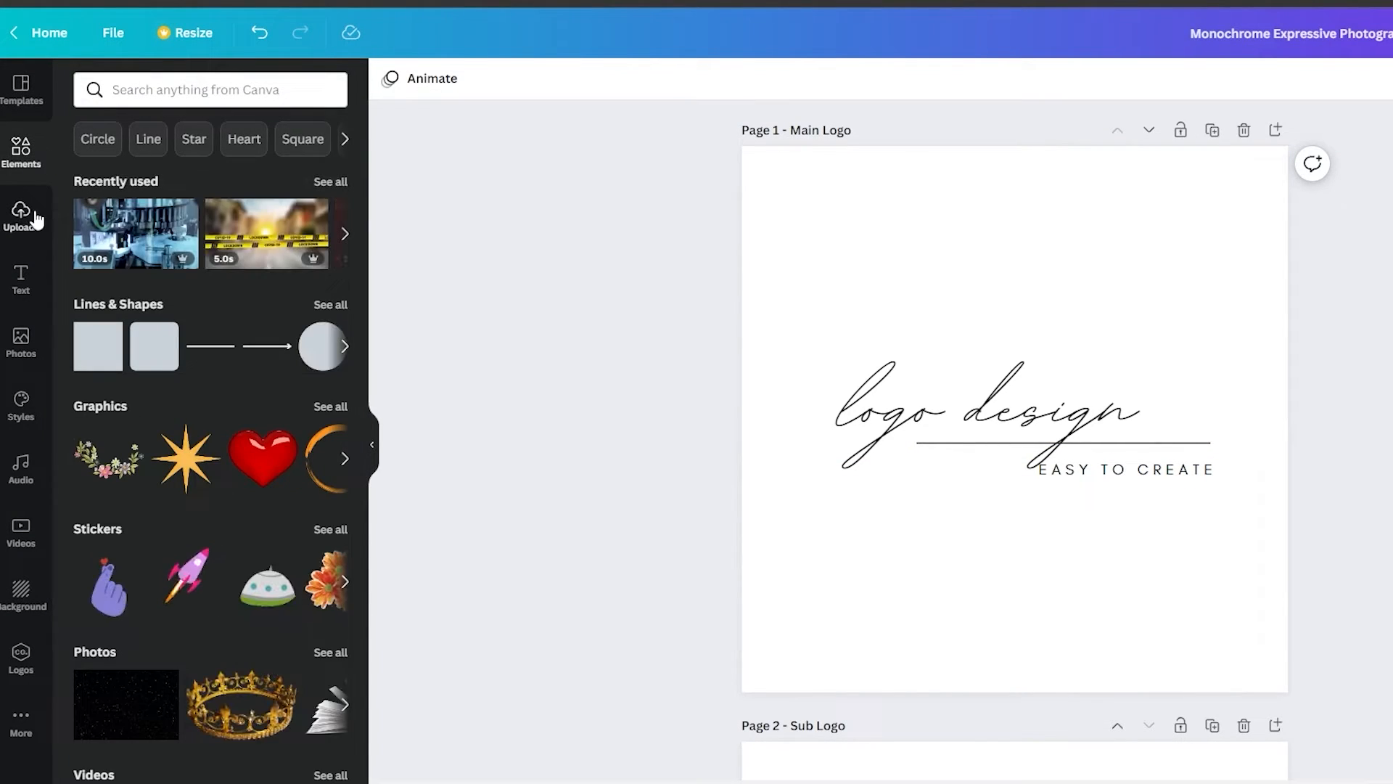
scroll(228, 428, "down", 5)
scroll(228, 436, "down", 3)
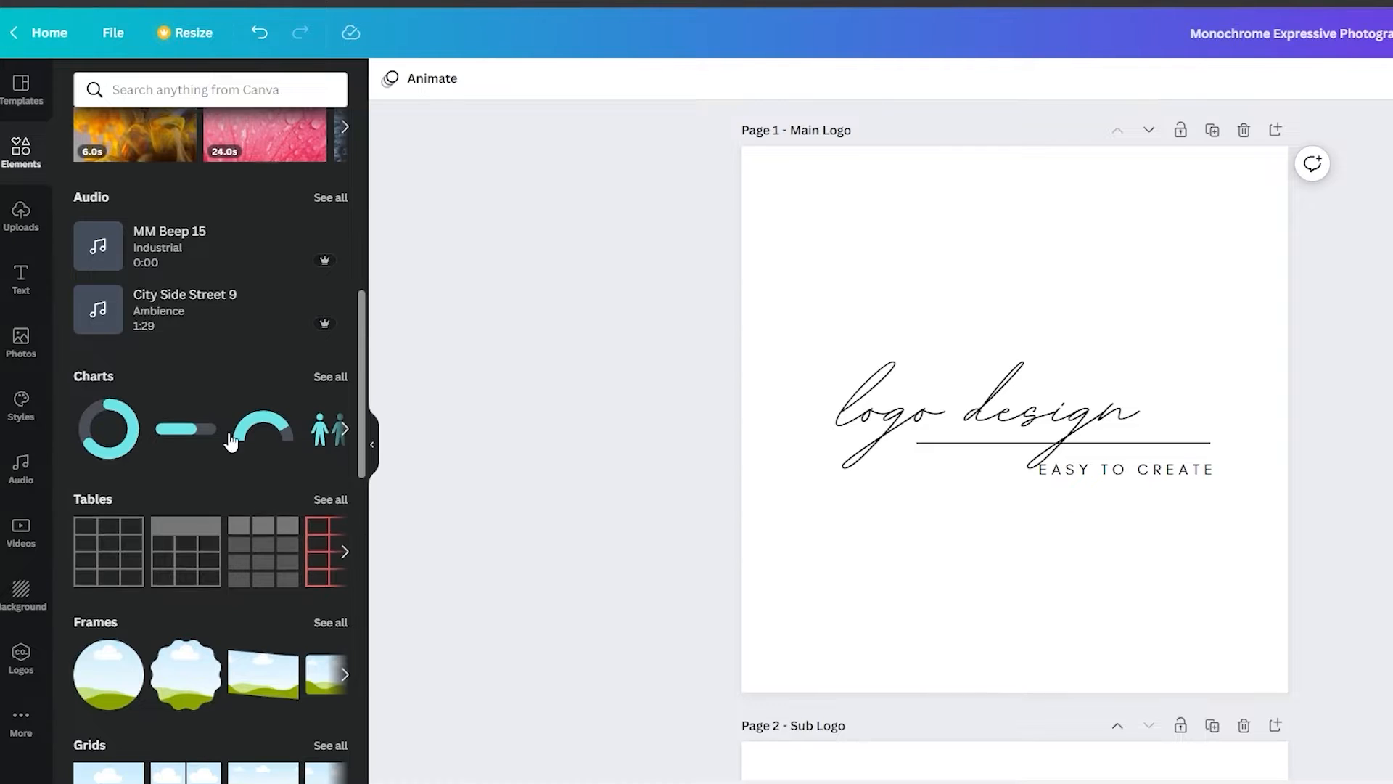
scroll(228, 435, "up", 8)
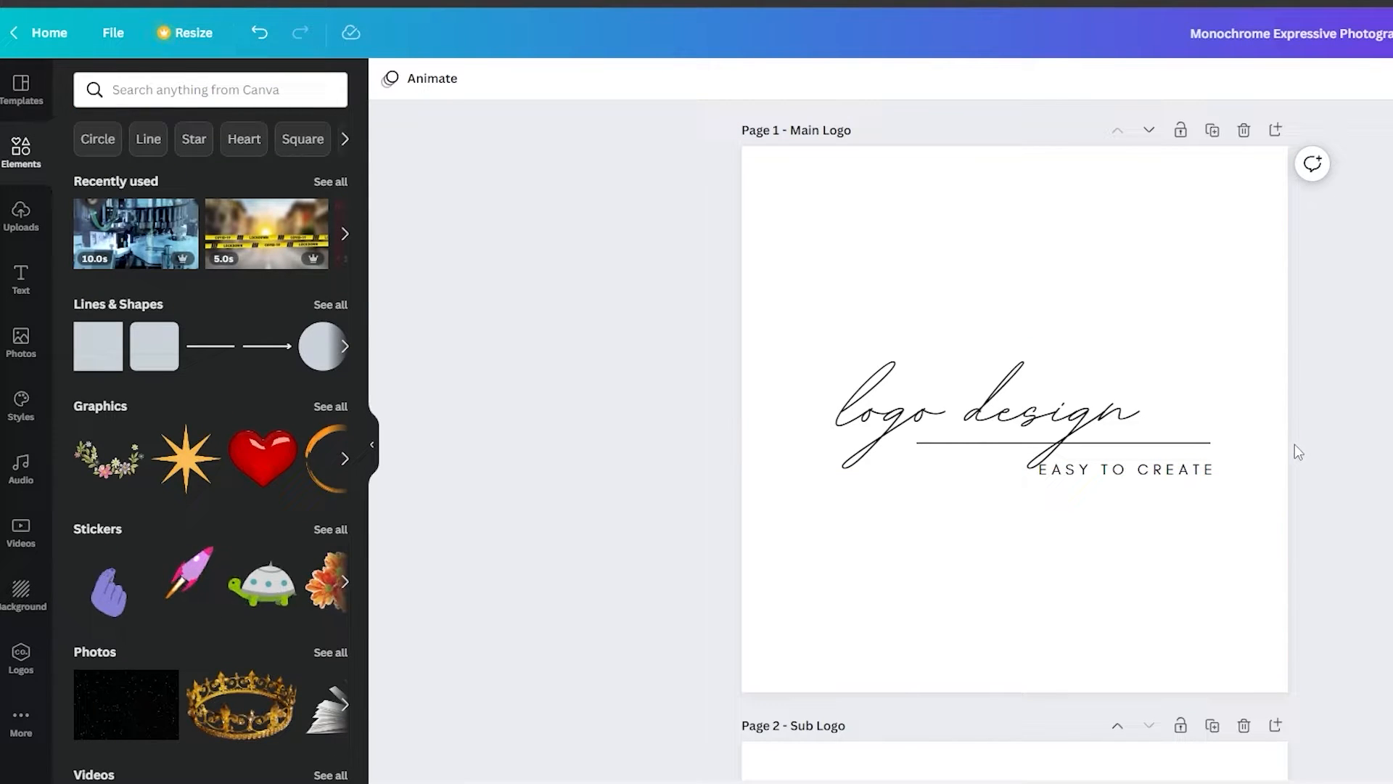
left_click(203, 89)
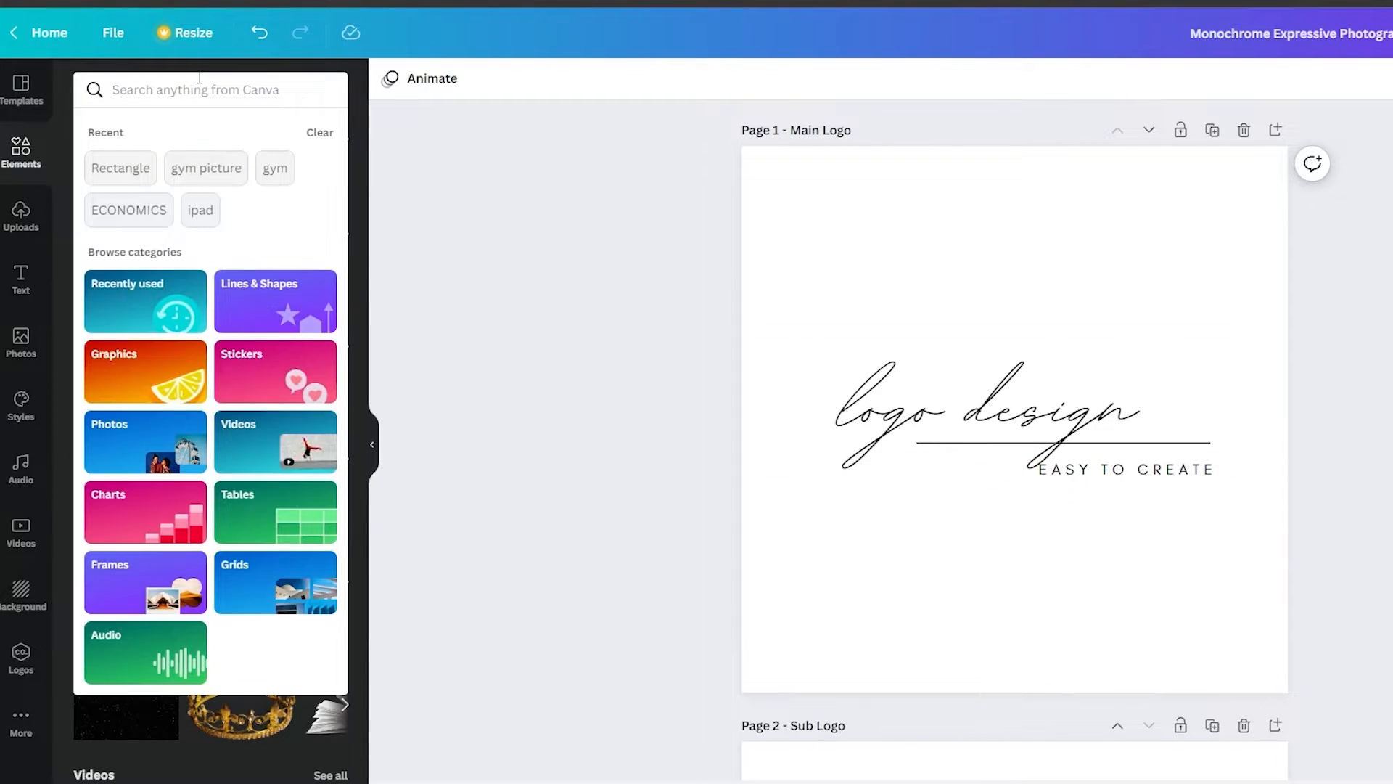
type("hand d")
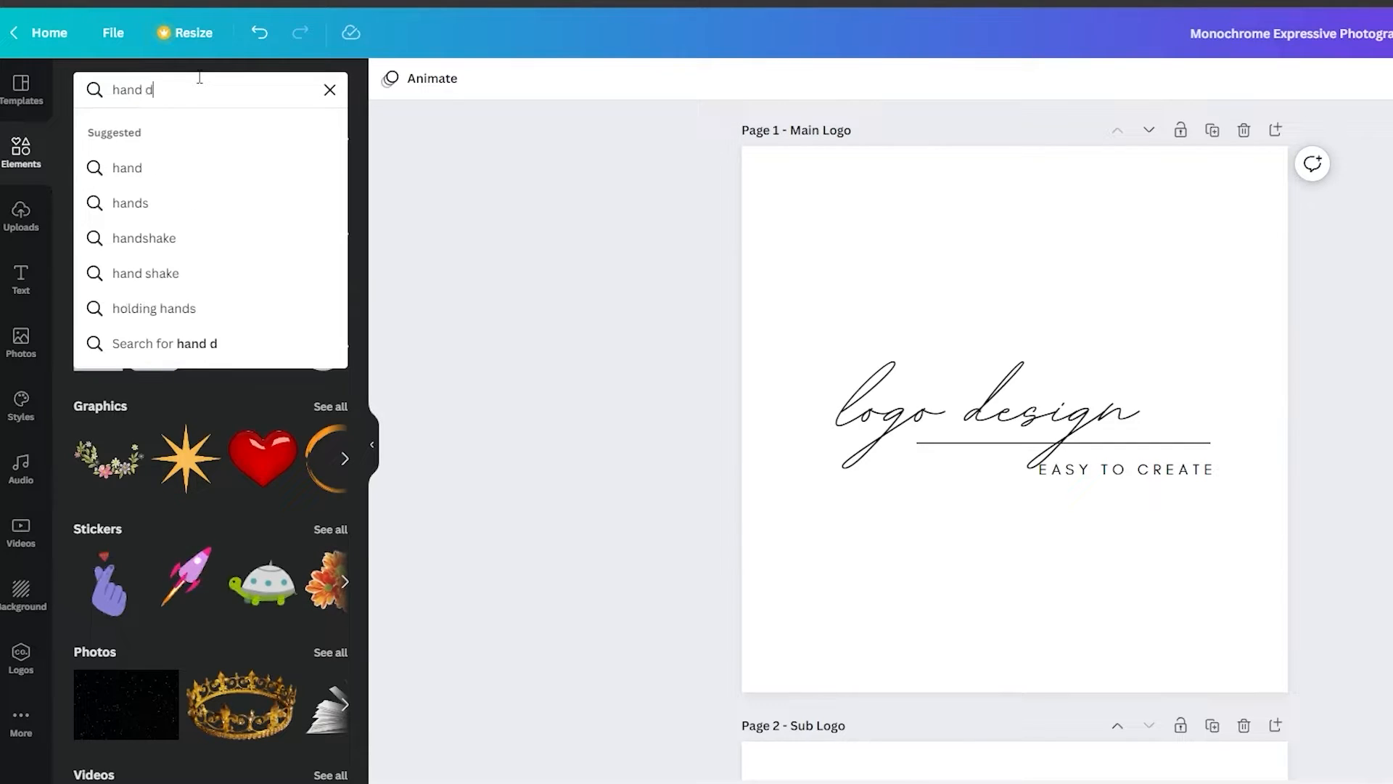
type("rawn")
key("Return")
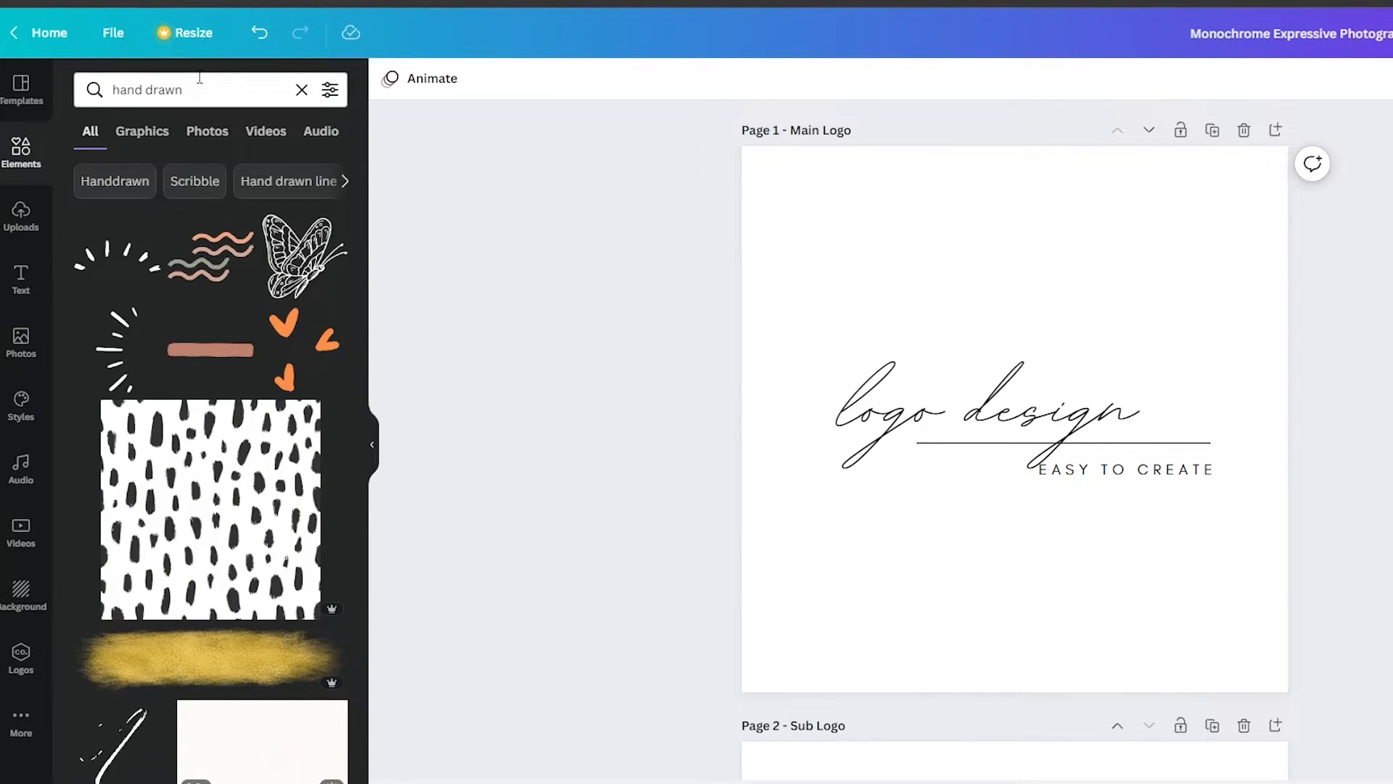
Add the hand-drawn arc of short rays from the search results to the Main Logo page, above the "logo design" text.
scroll(225, 319, "down", 9)
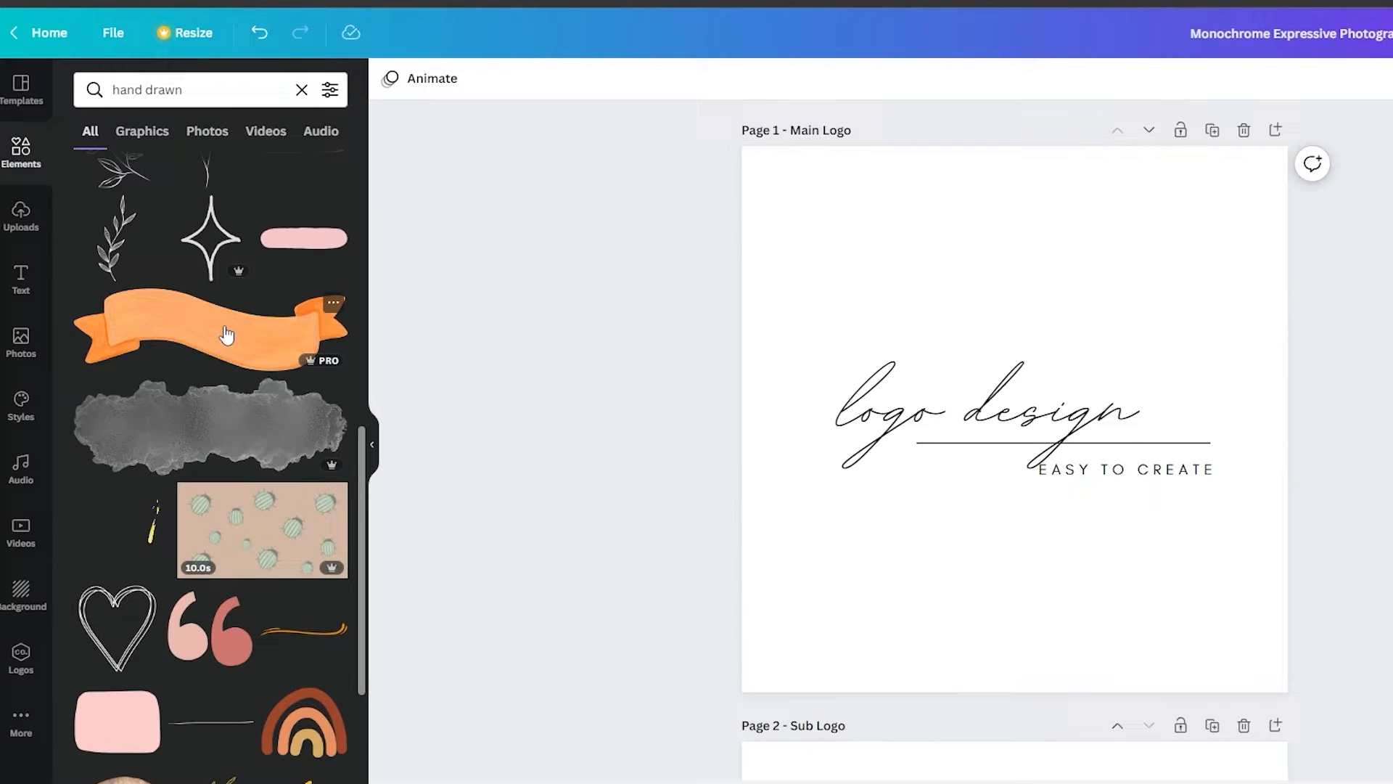
scroll(226, 334, "down", 3)
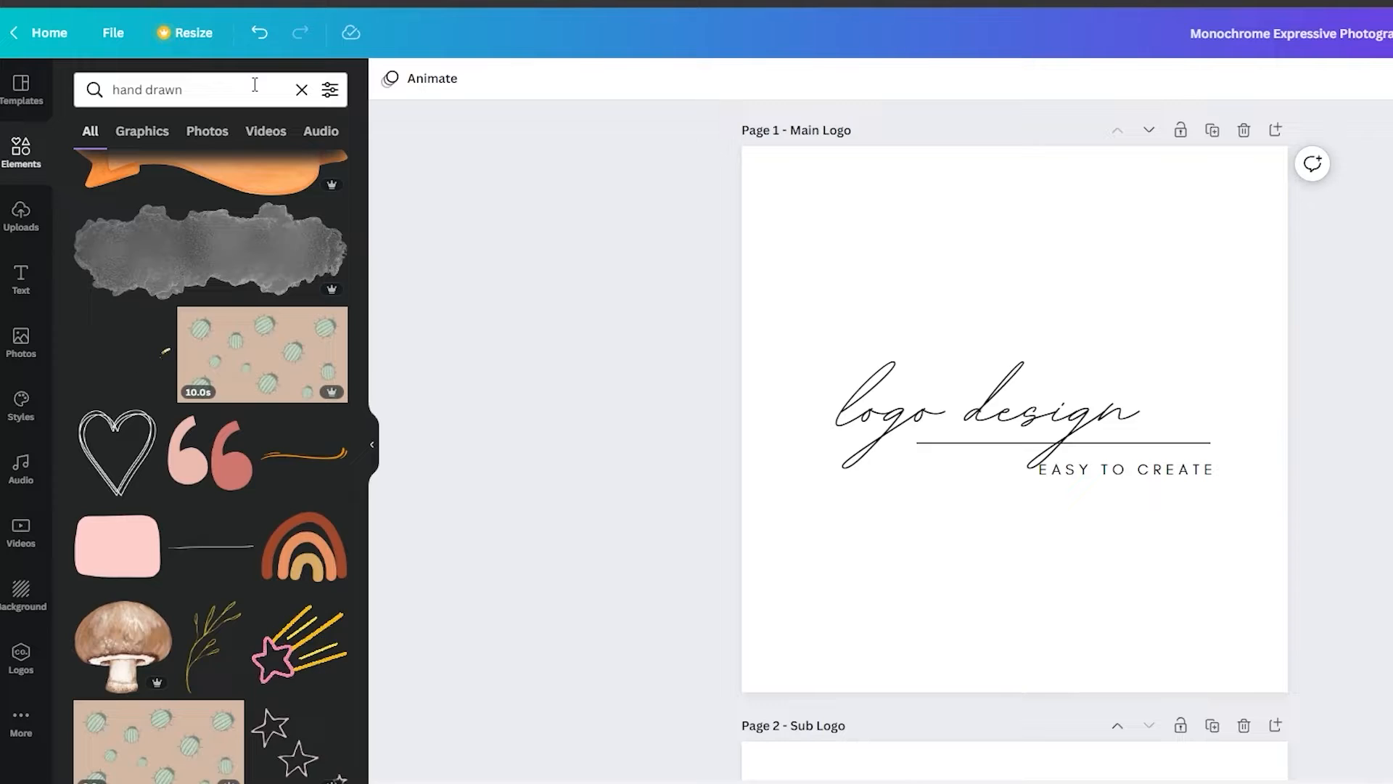
scroll(225, 330, "down", 4)
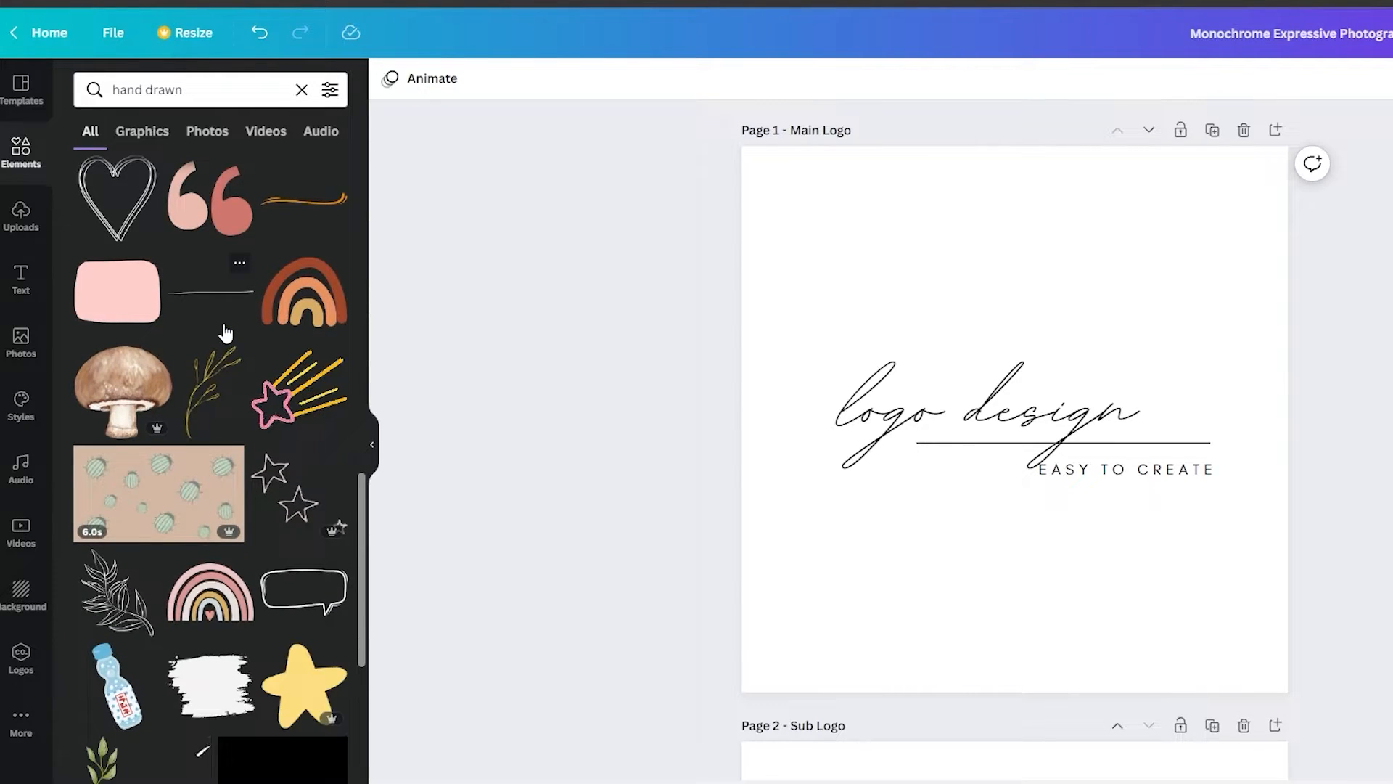
scroll(227, 334, "down", 12)
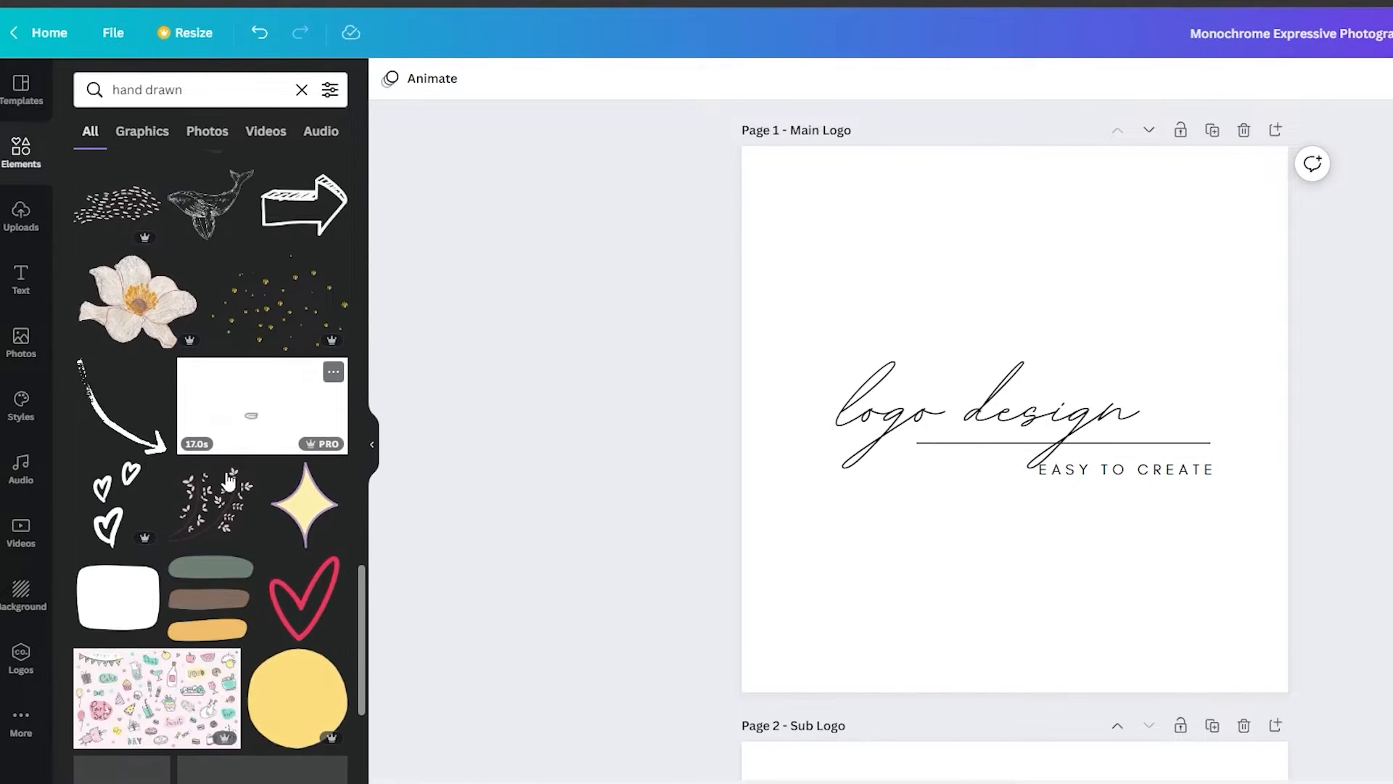
scroll(228, 481, "down", 5)
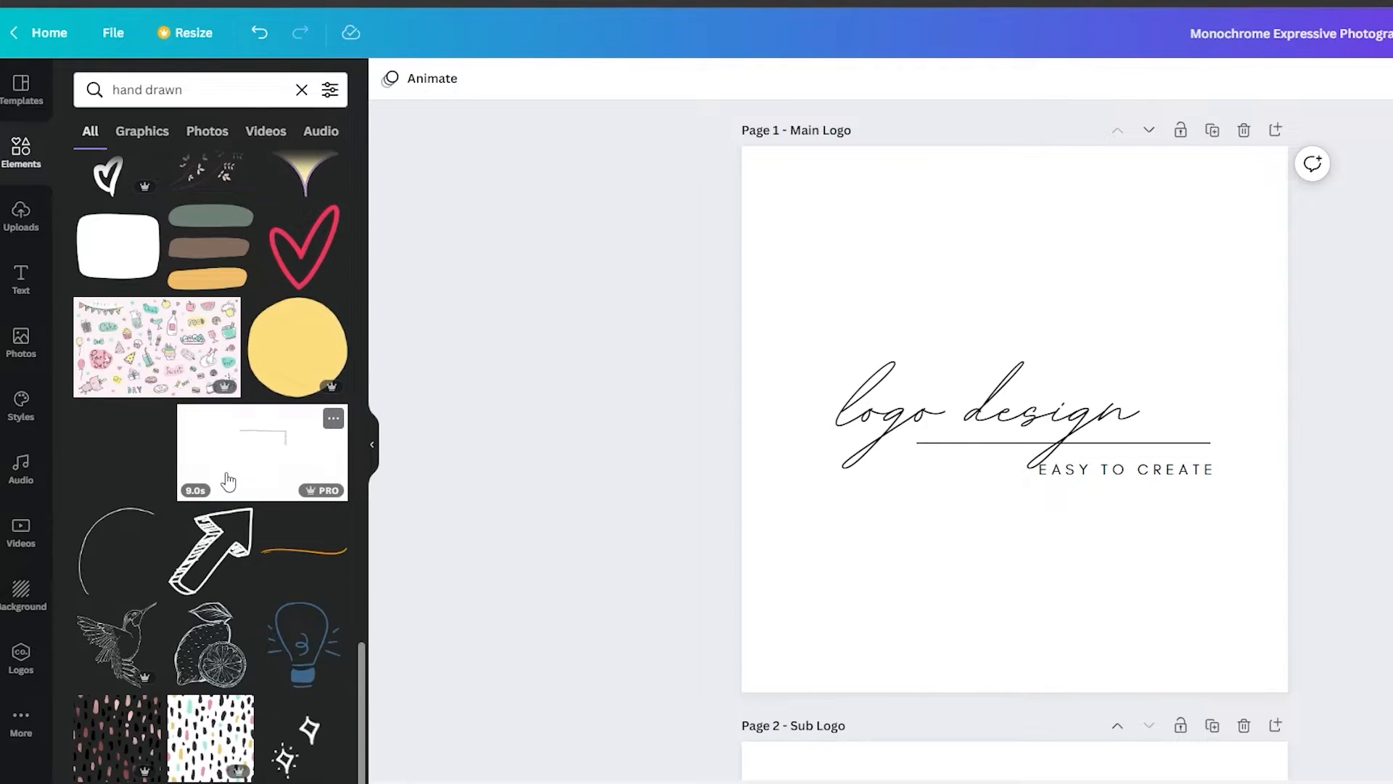
scroll(228, 480, "down", 9)
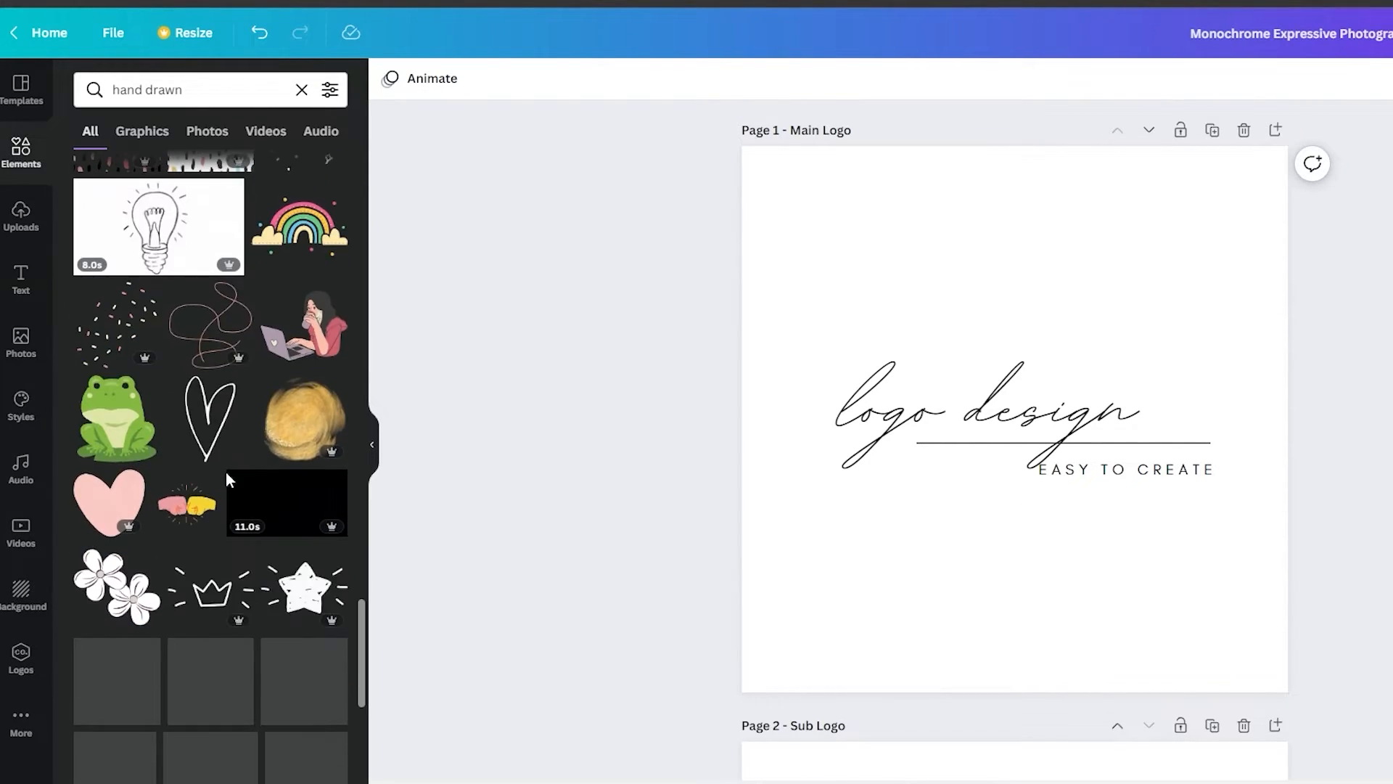
scroll(227, 475, "up", 20)
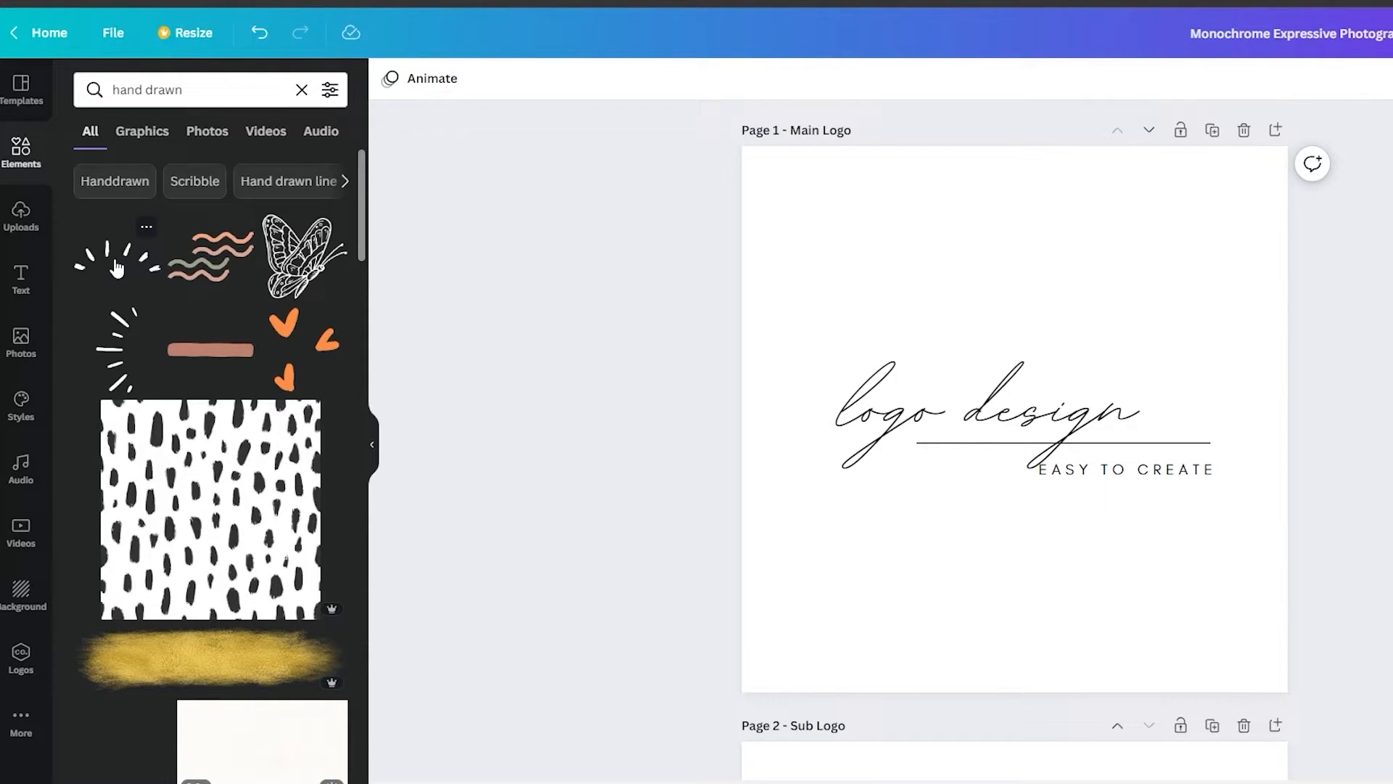
left_click_drag(107, 267, 921, 282)
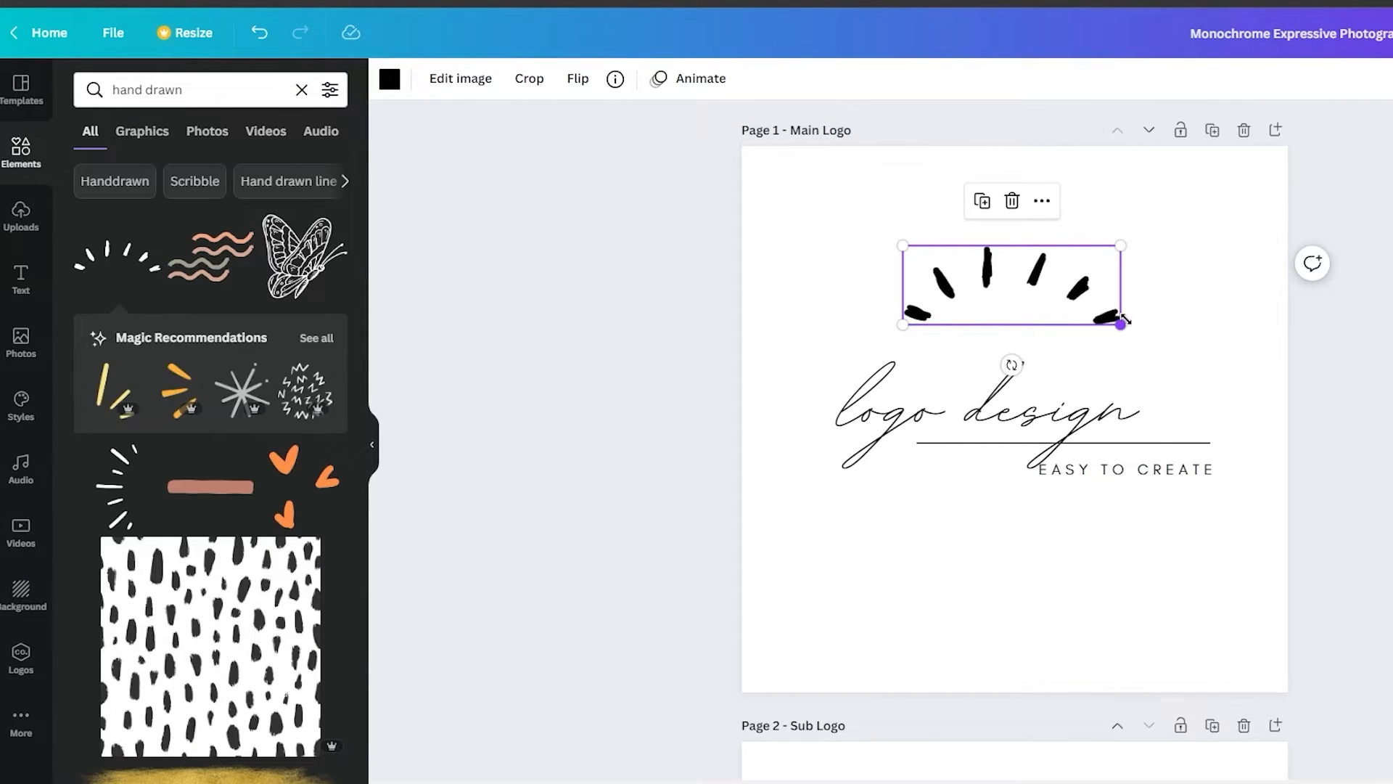
Enlarge the arc of rays and reposition it so it arches over the "logo design" text.
left_click_drag(1121, 326, 1253, 373)
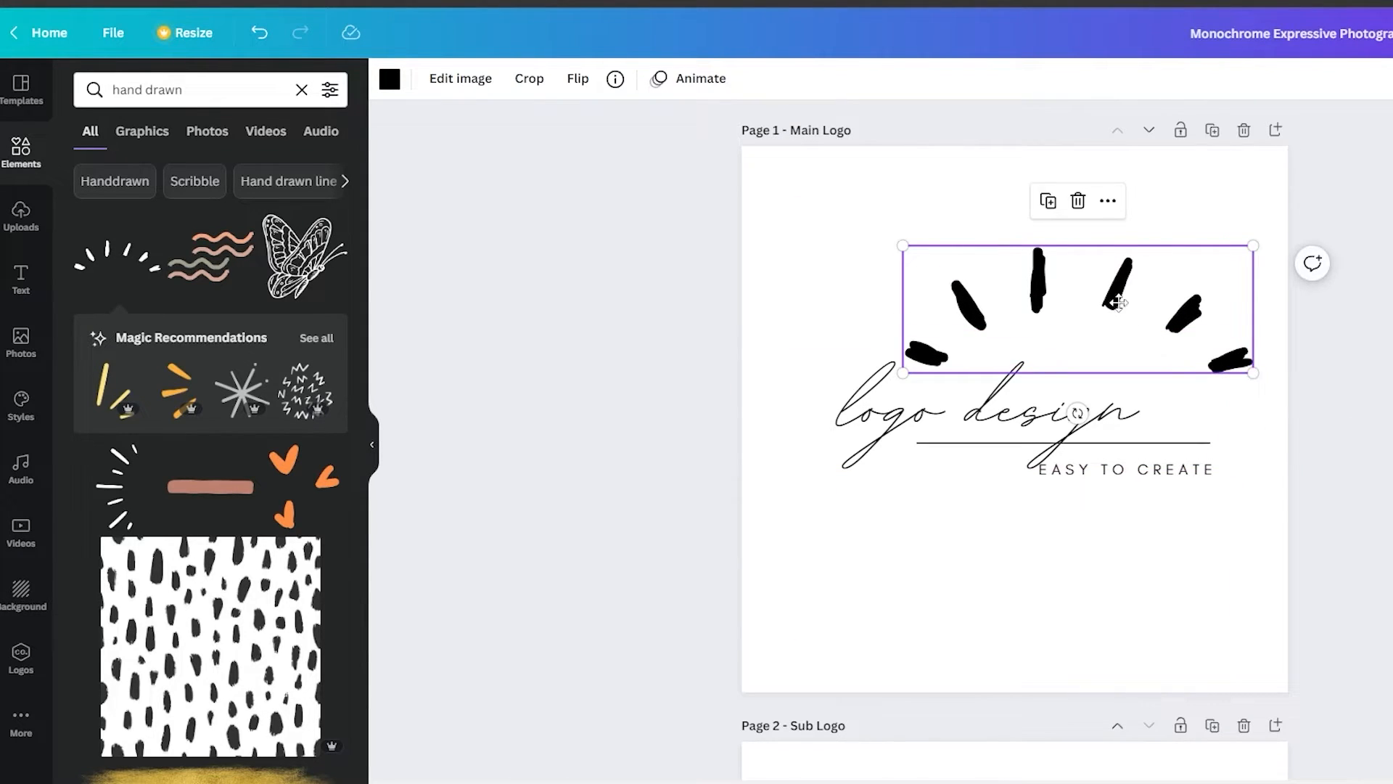
left_click_drag(1118, 301, 1037, 273)
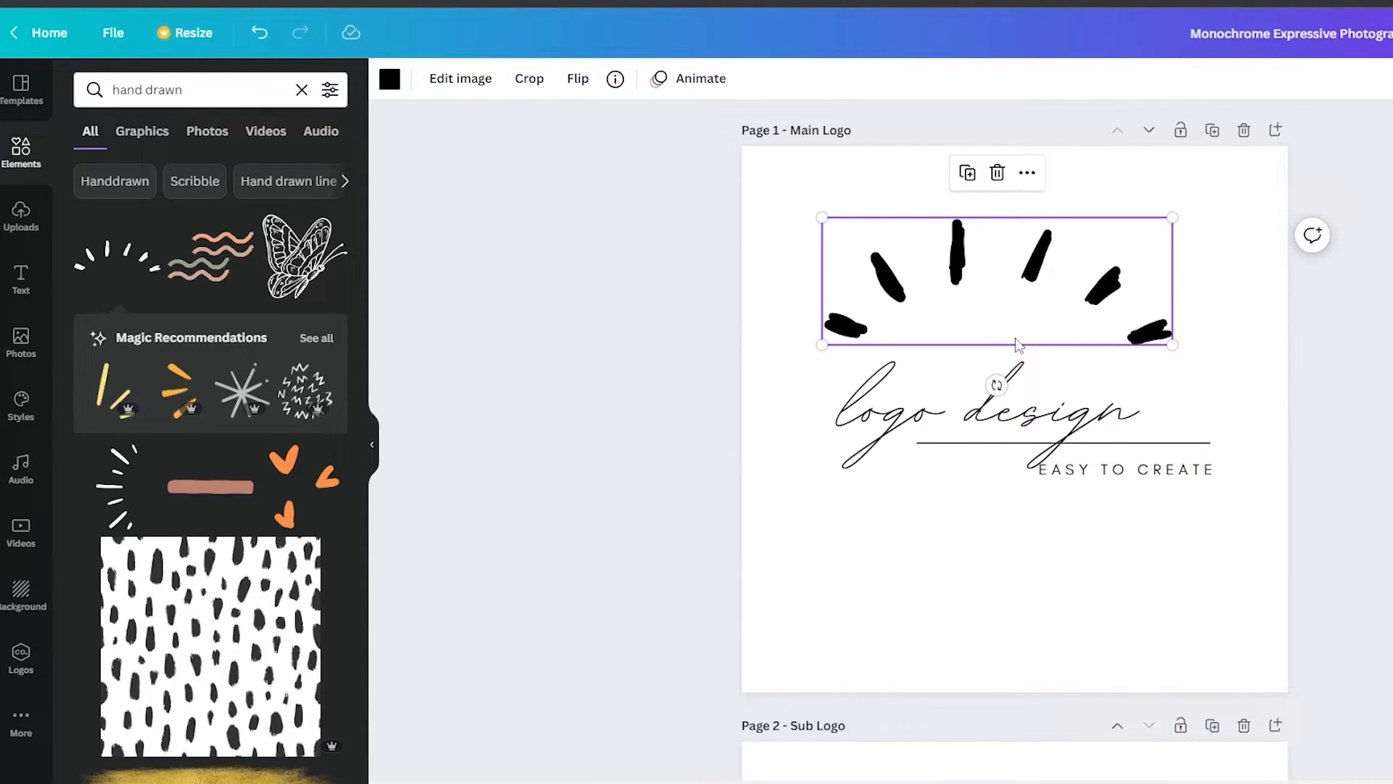
mouse_move(997, 385)
left_mouse_down()
mouse_move(1066, 377)
mouse_move(963, 383)
mouse_move(999, 385)
left_mouse_up()
left_click(1185, 316)
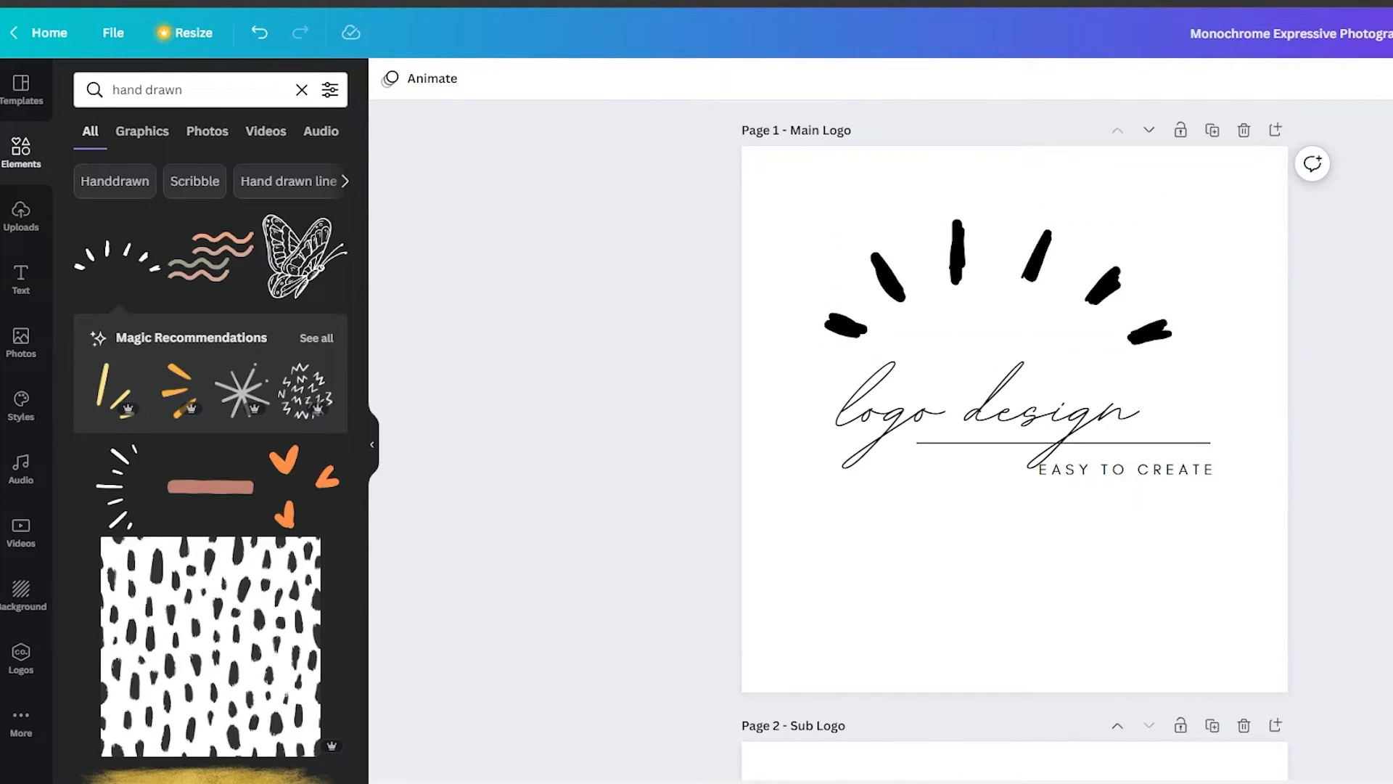
left_click_drag(963, 275, 929, 289)
left_click(586, 331)
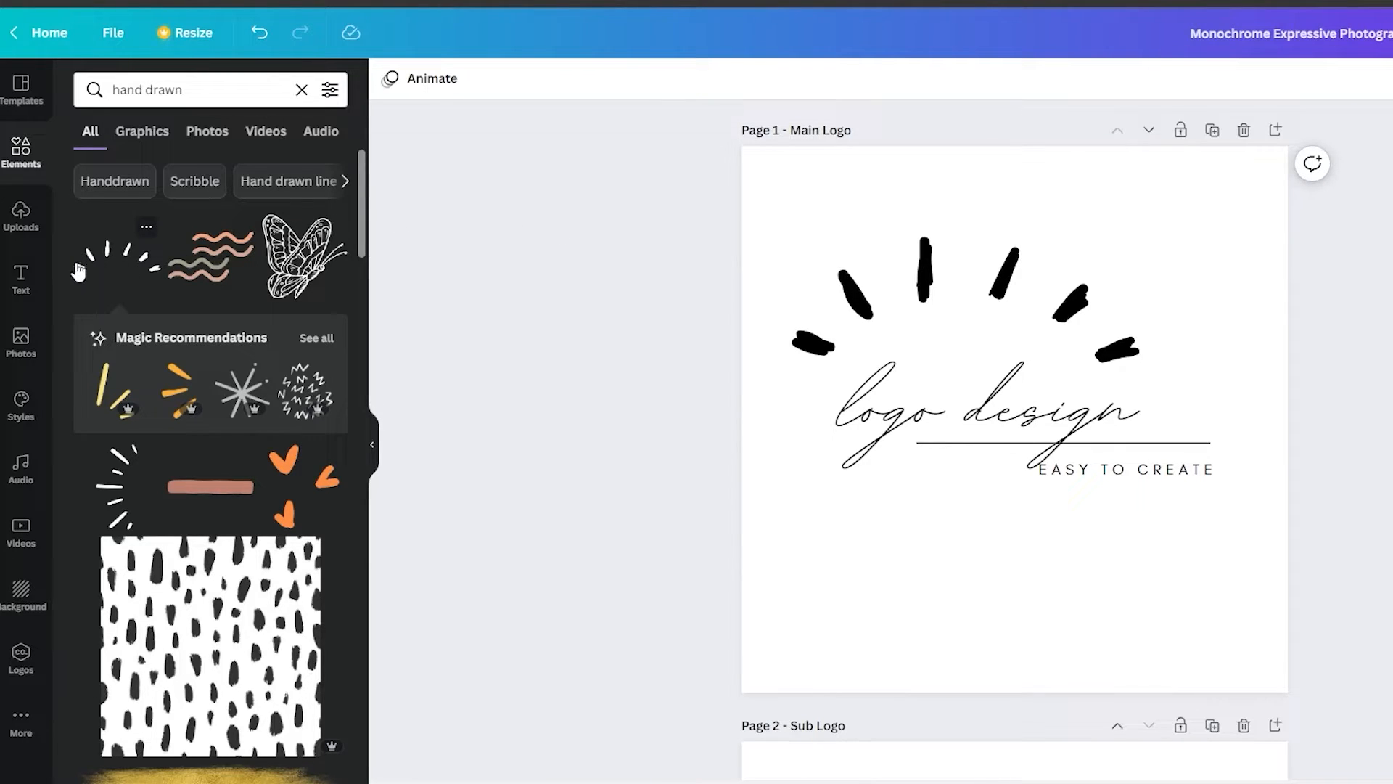
Look through the background categories and show the full Nature collection.
left_click(26, 592)
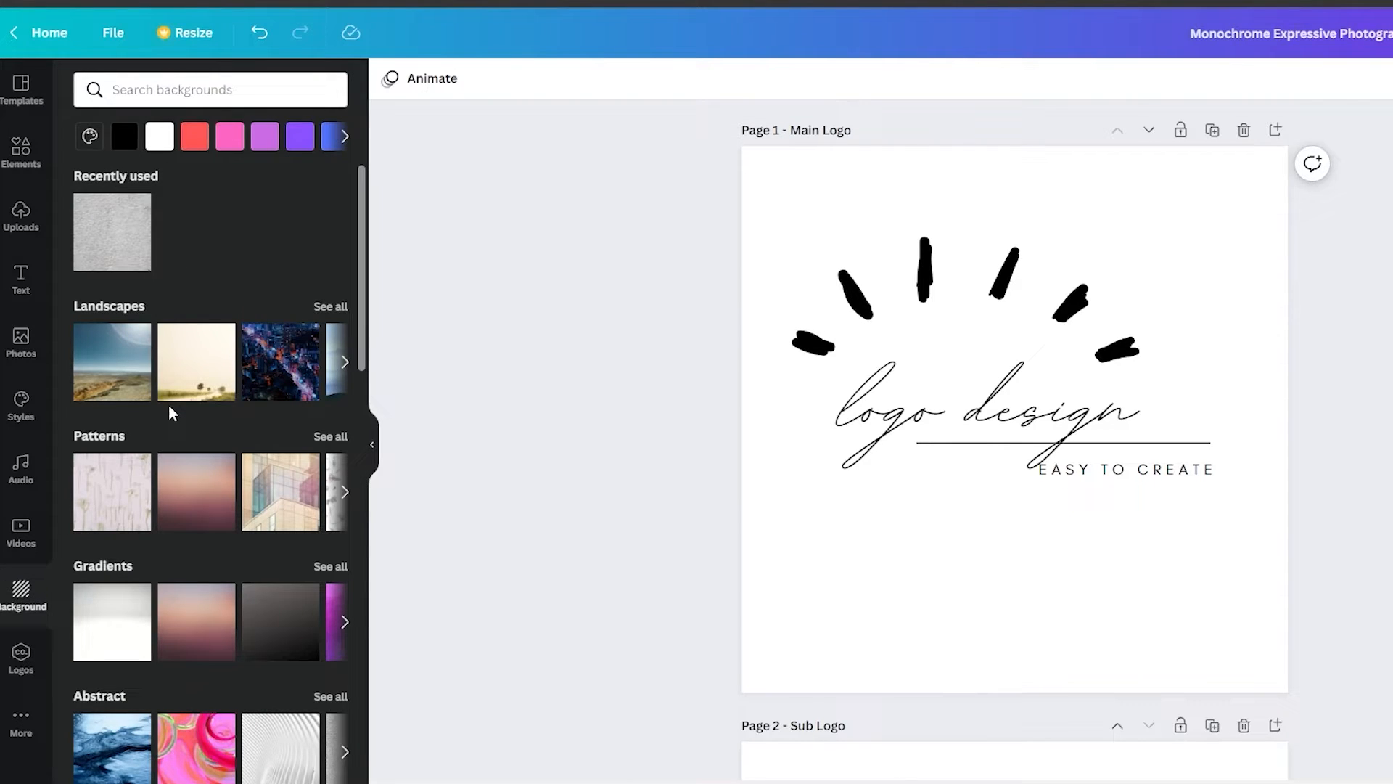
scroll(169, 411, "down", 3)
scroll(168, 405, "up", 2)
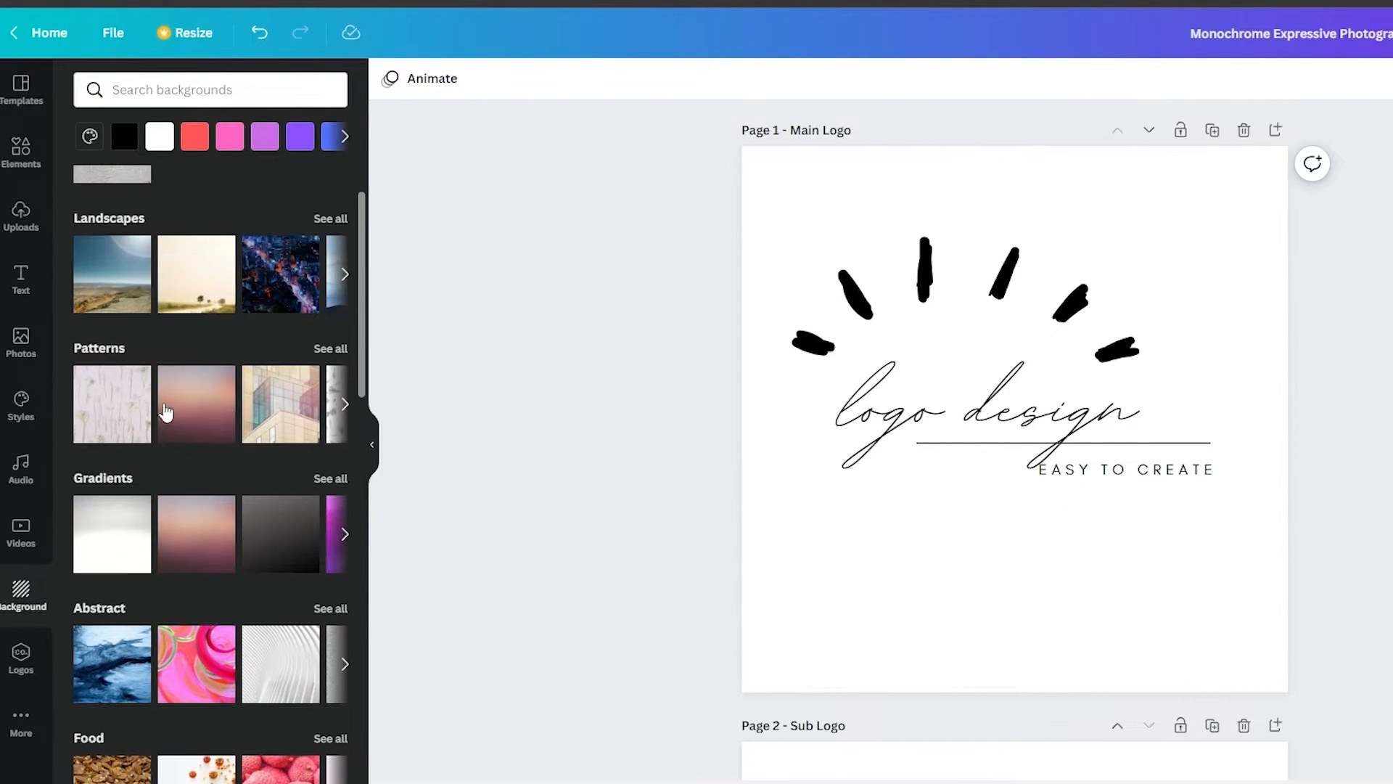
scroll(112, 359, "up", 2)
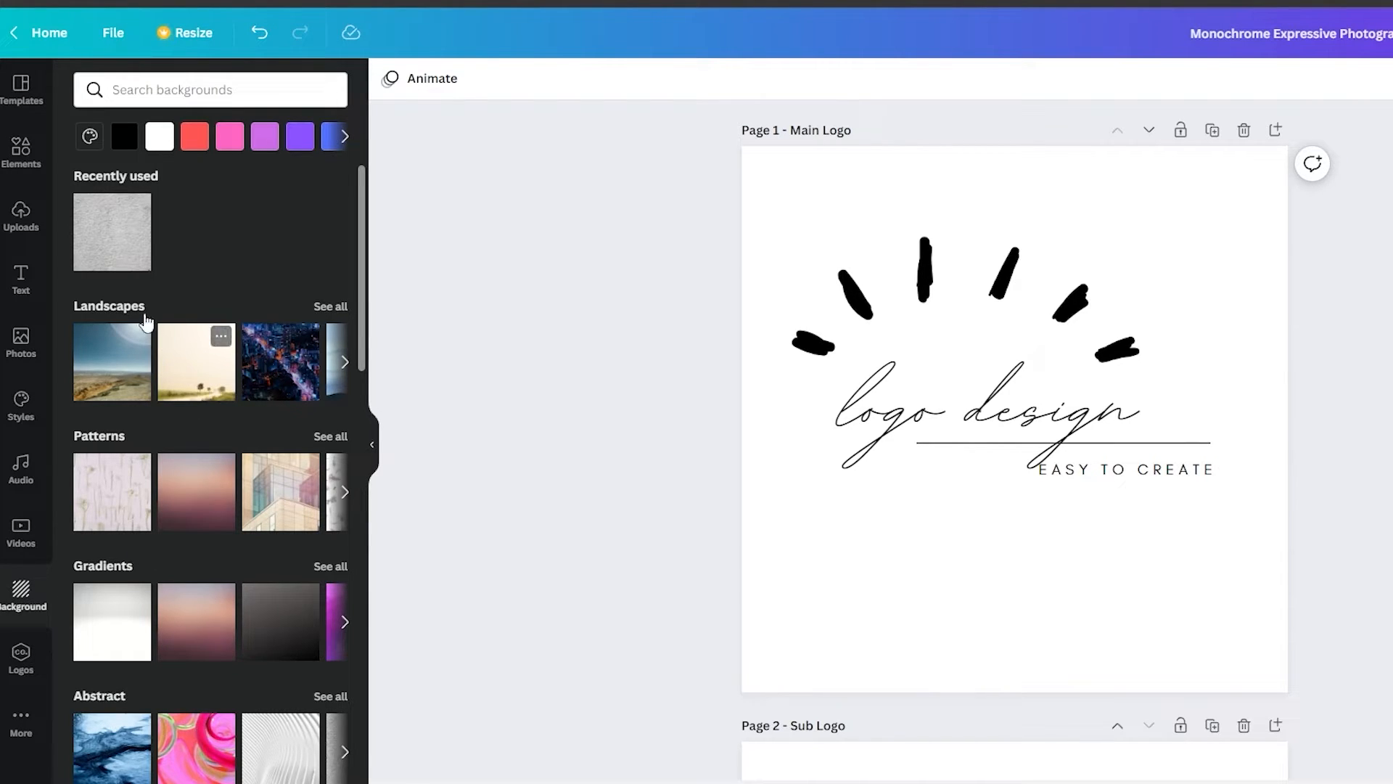
scroll(174, 407, "down", 6)
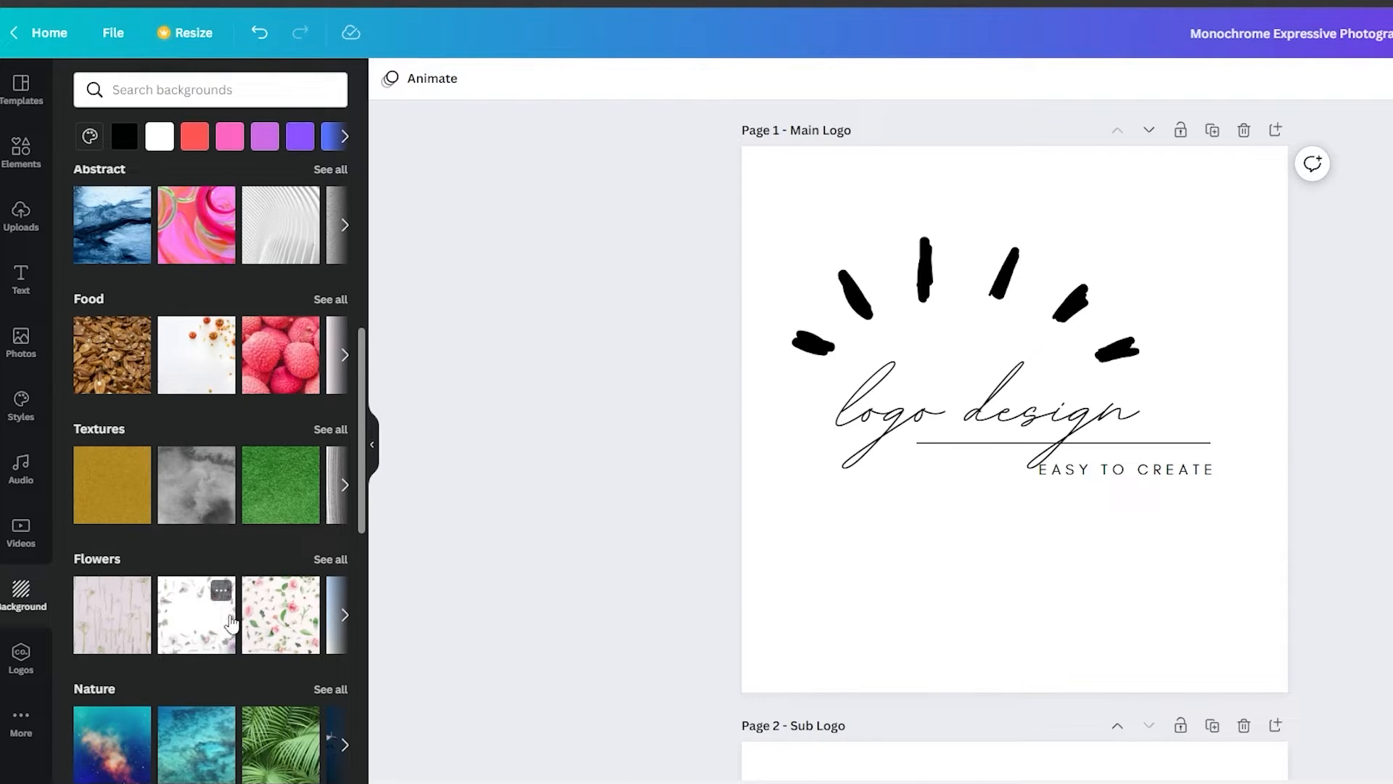
scroll(231, 622, "down", 2)
left_click(330, 506)
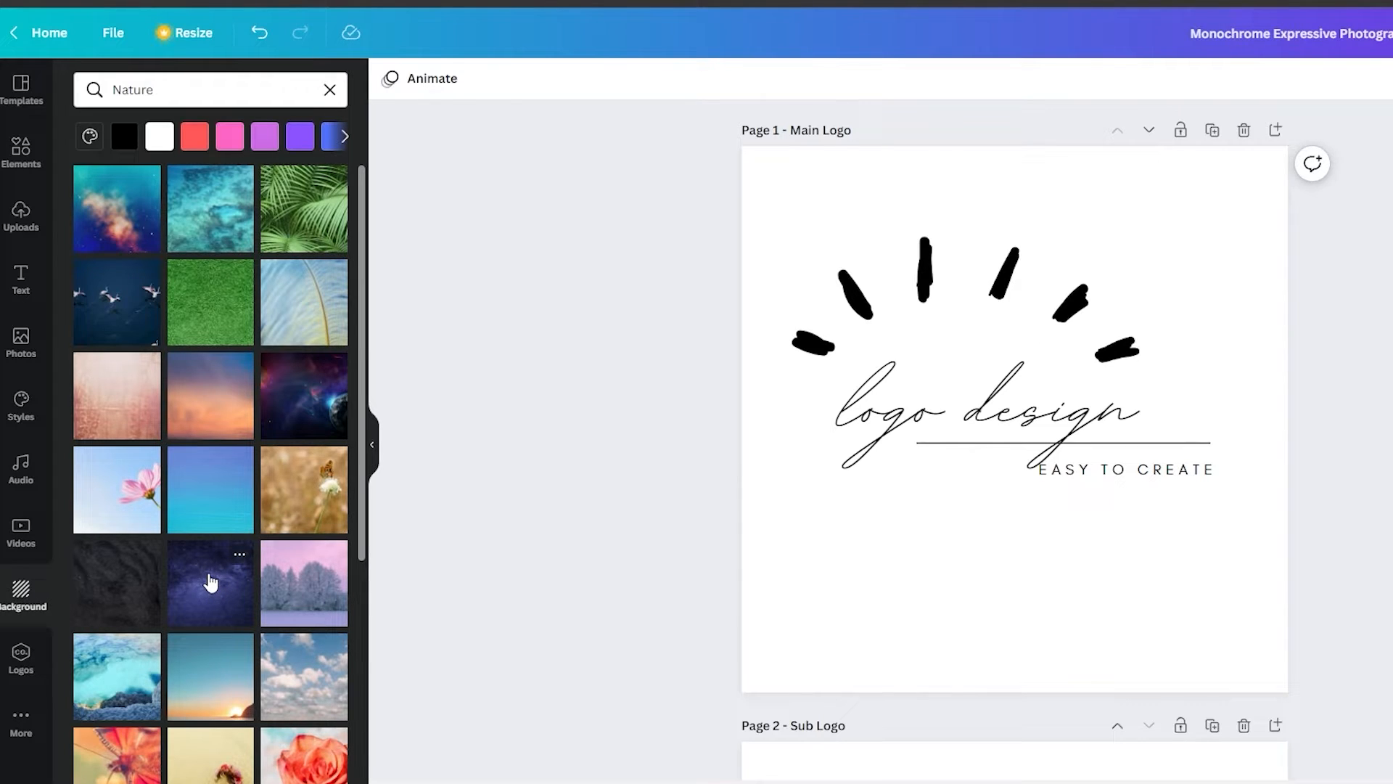
Try the purple starry-sky background on the Main Logo page, remove it, and apply the pale grey snow background instead.
left_click(211, 583)
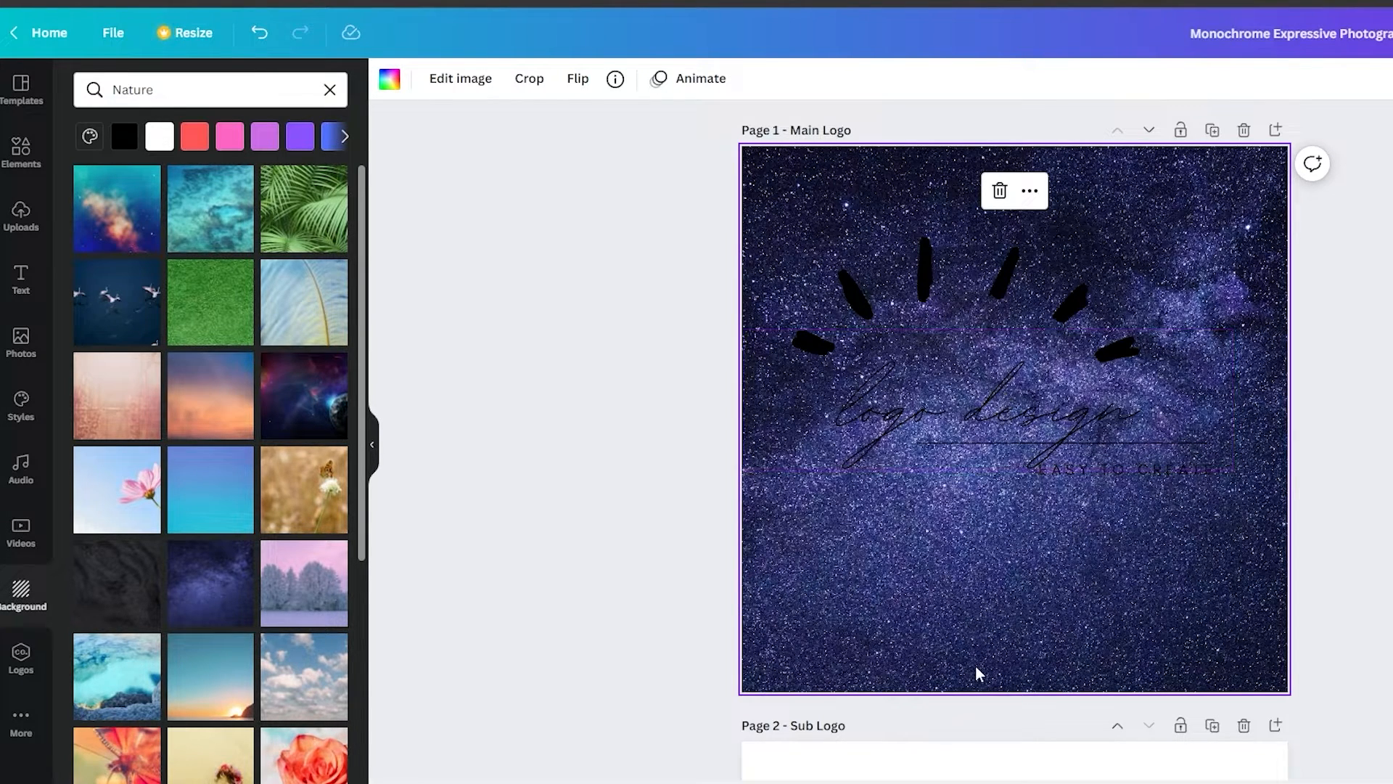
left_click(1000, 190)
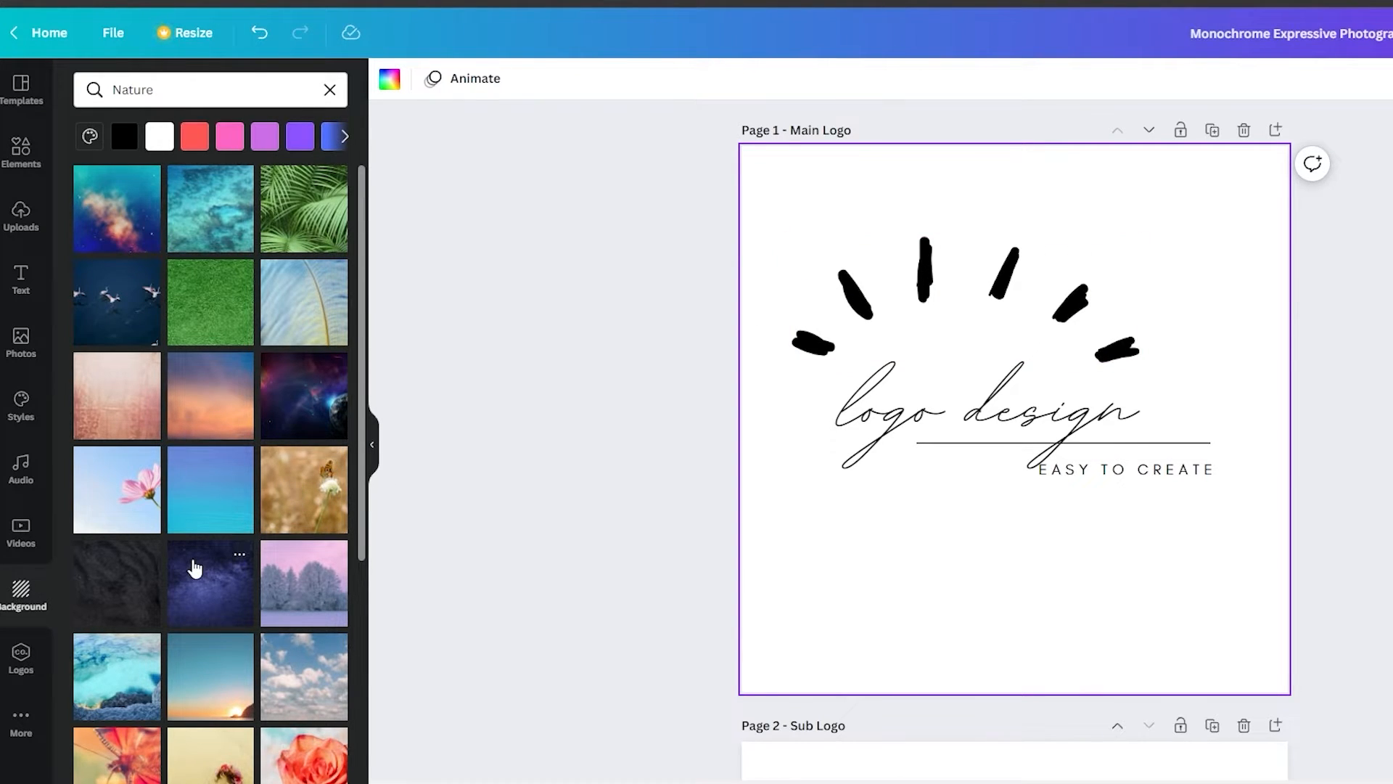
scroll(194, 569, "down", 6)
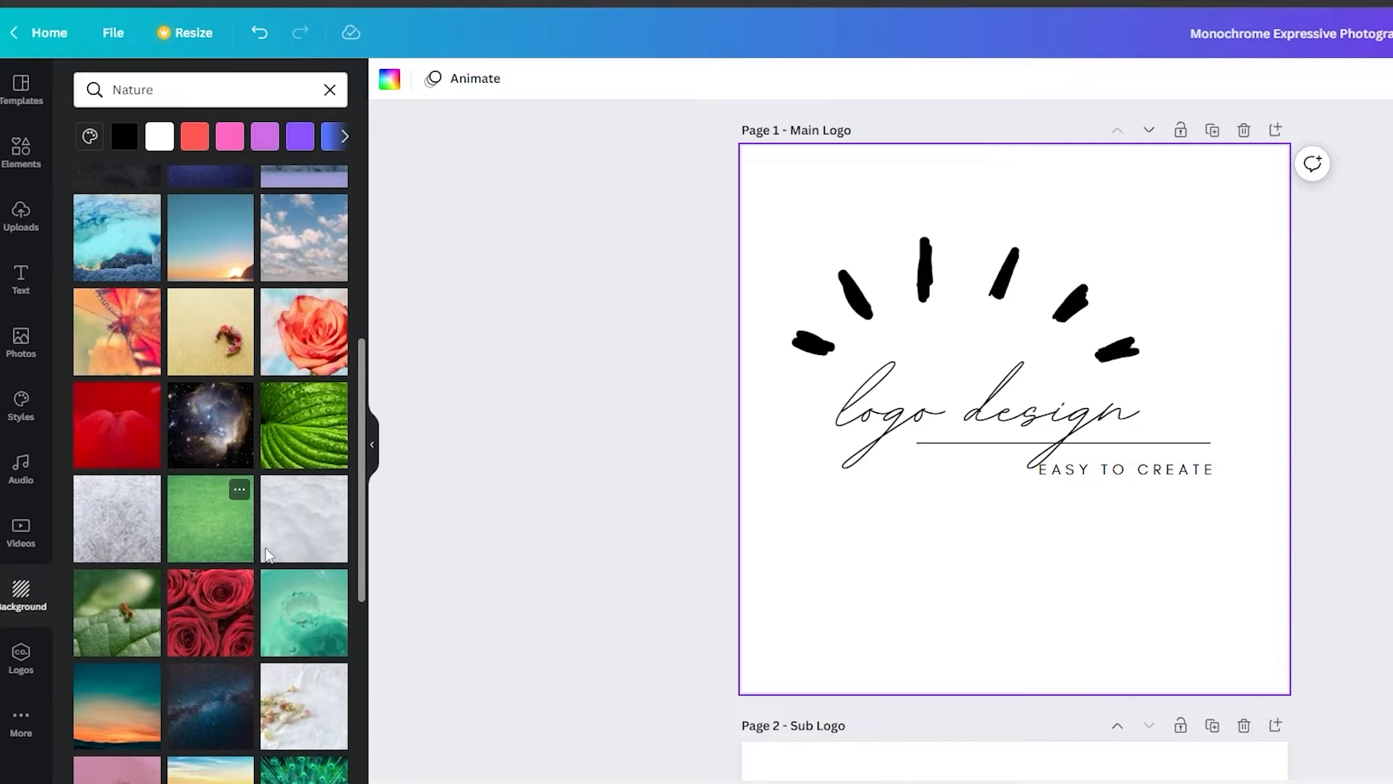
left_click(300, 549)
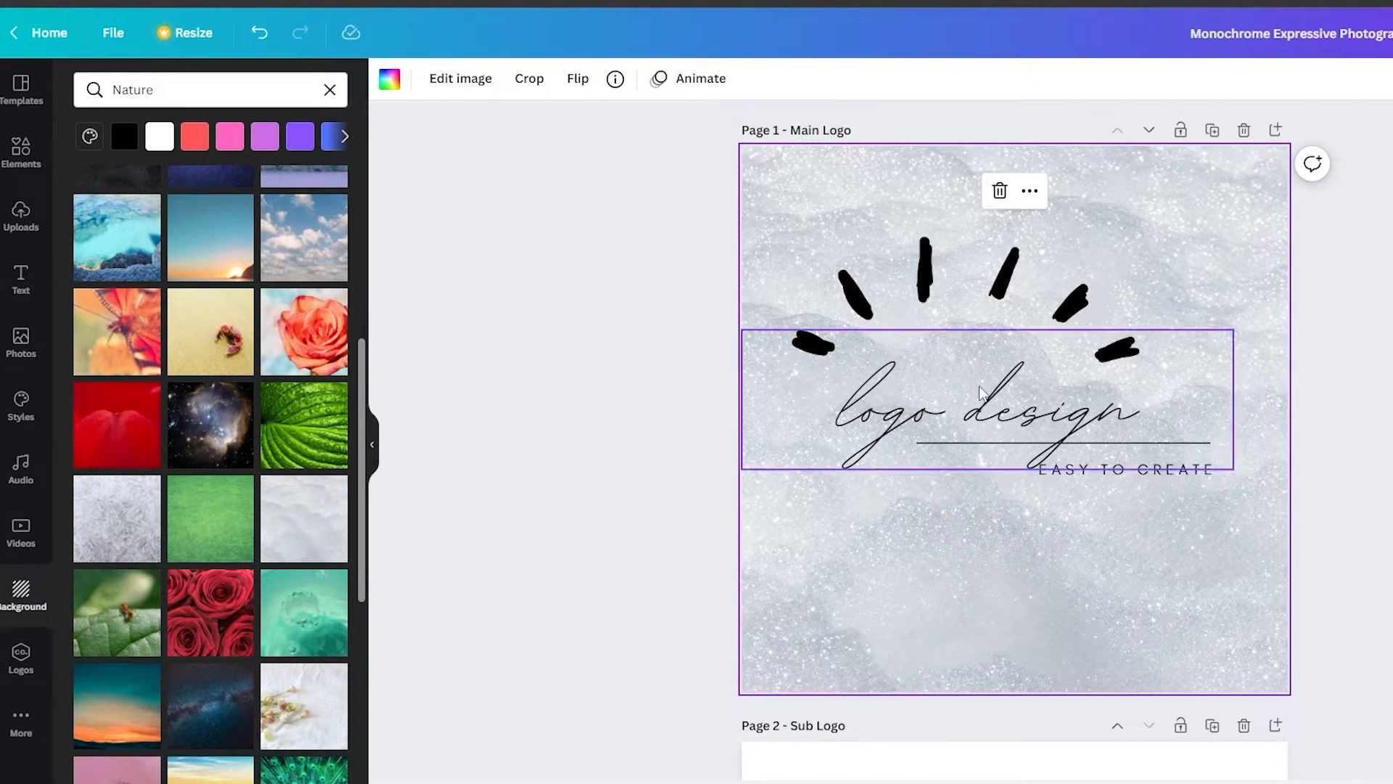
left_click(621, 506)
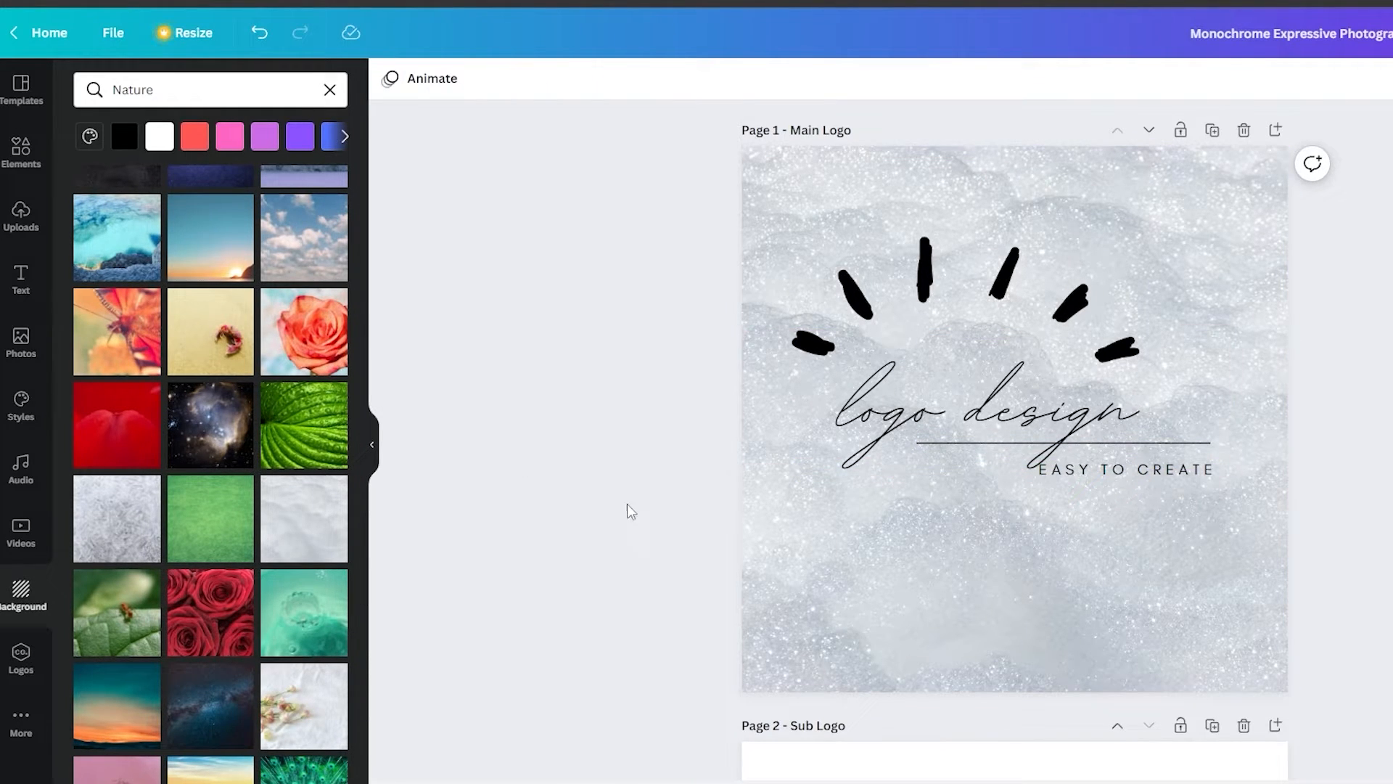
Scale the "logo design" text down slightly so it clears the "EASY TO CREATE" tagline.
left_click(1156, 450)
left_click_drag(1232, 470, 1201, 473)
left_click(1381, 466)
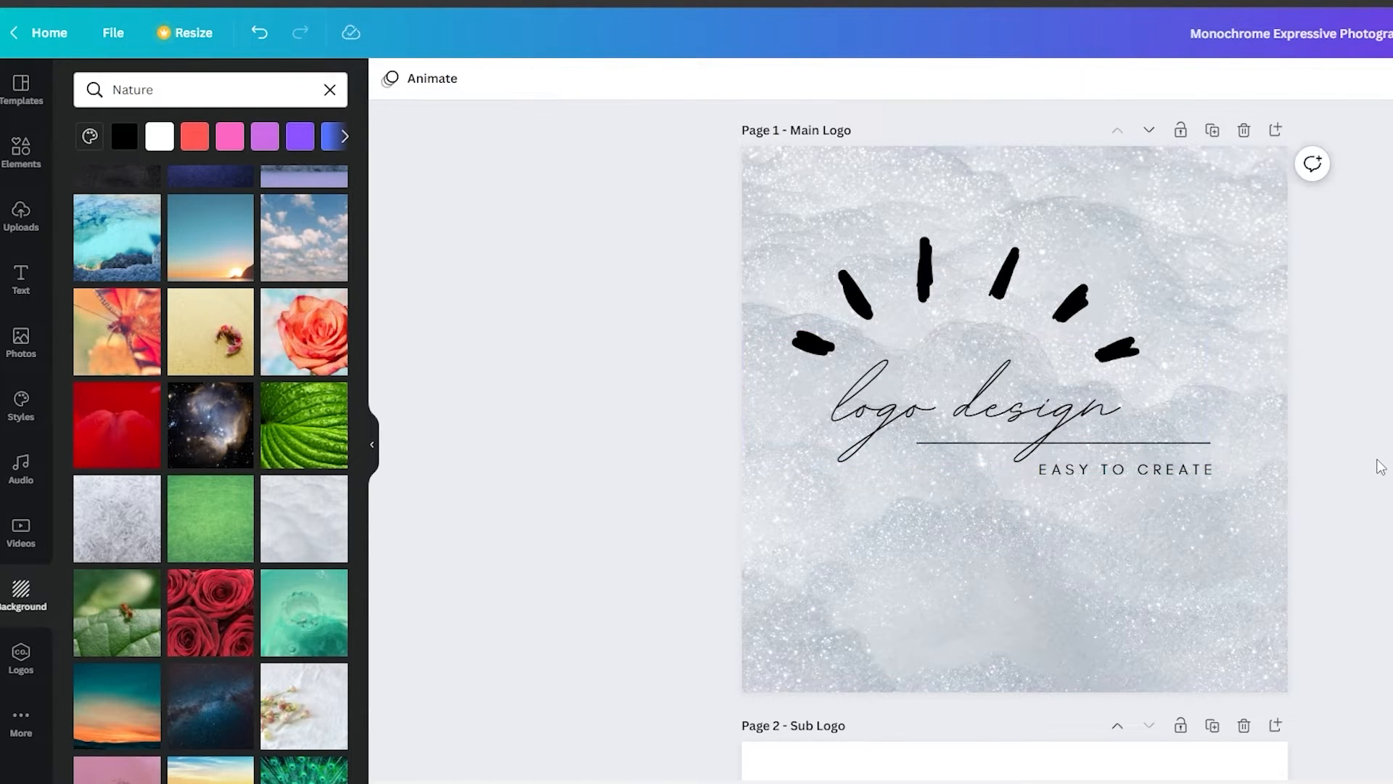
Look through the "hand drawn" element results for further decorations for the logo.
left_click(23, 160)
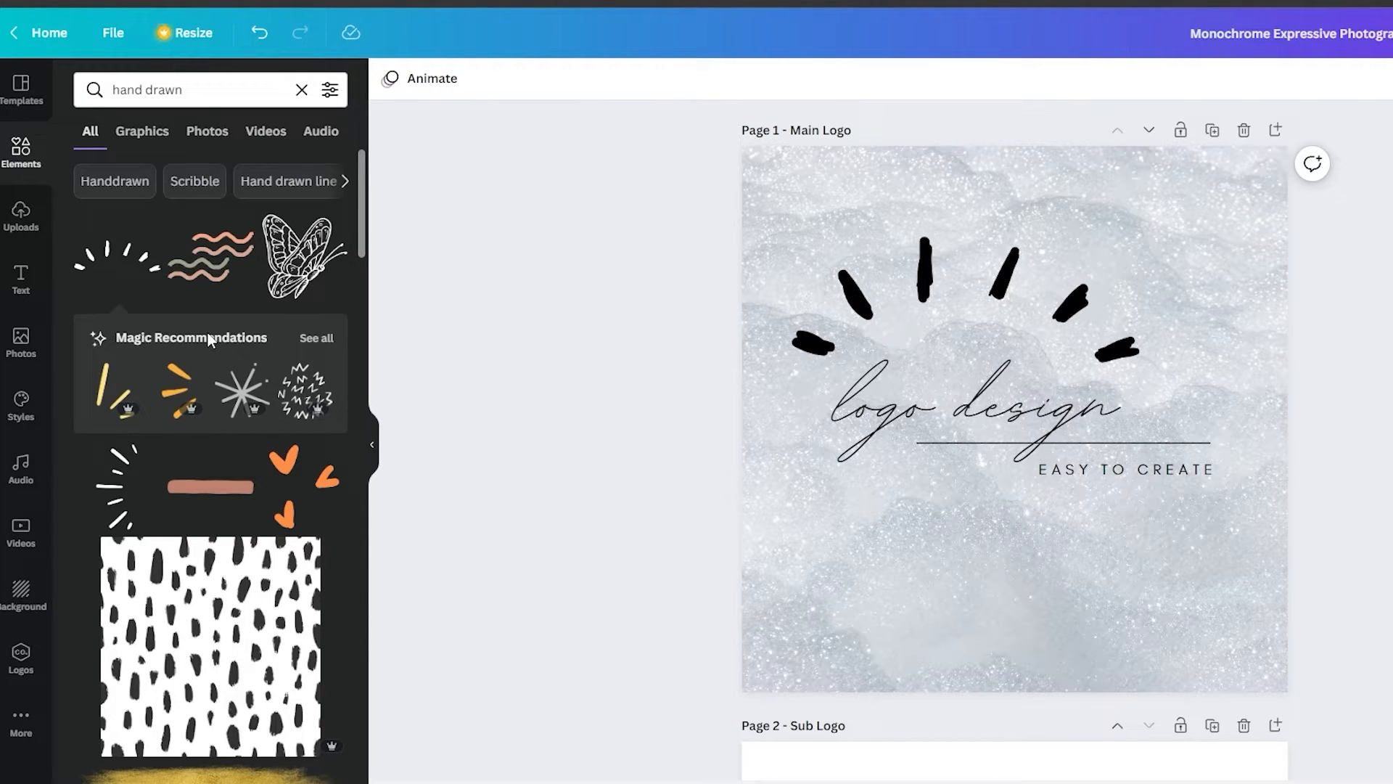
scroll(210, 334, "down", 3)
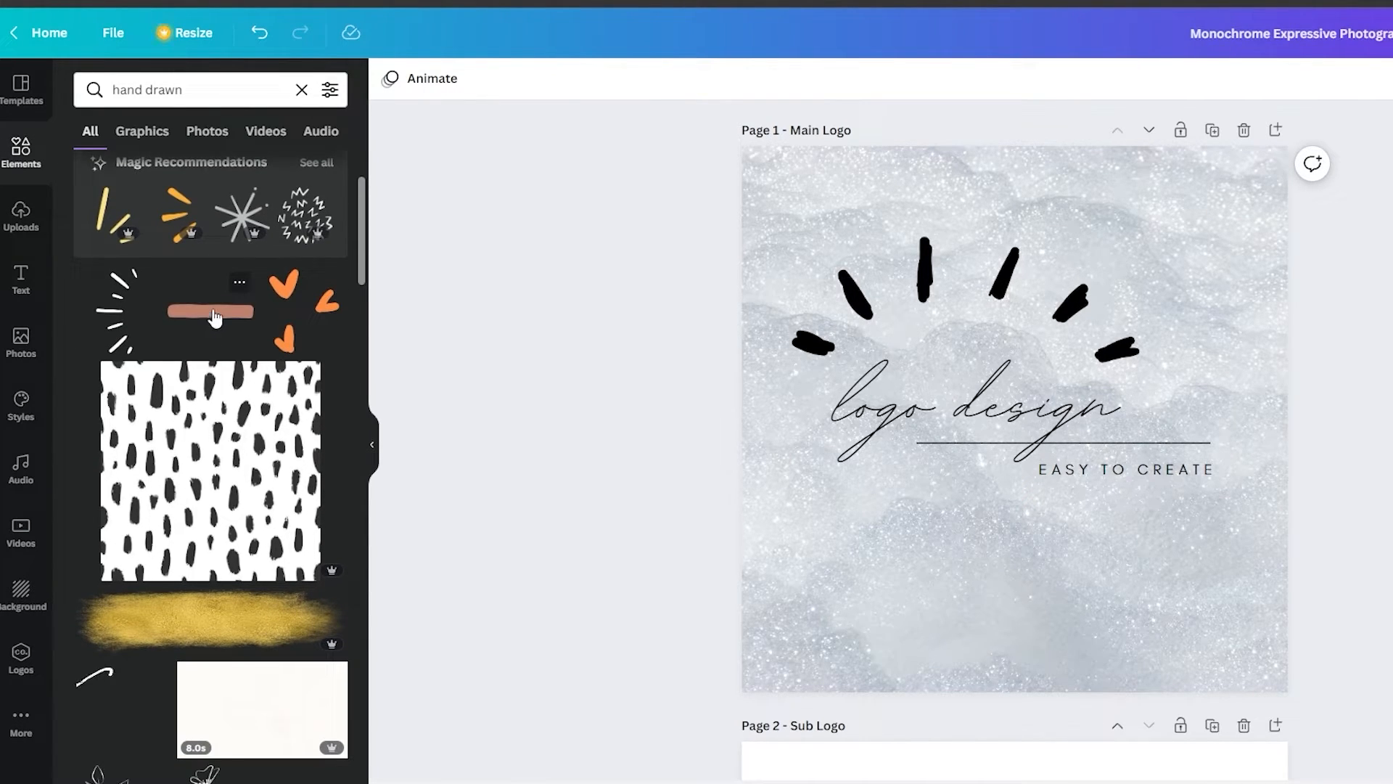
scroll(215, 317, "down", 4)
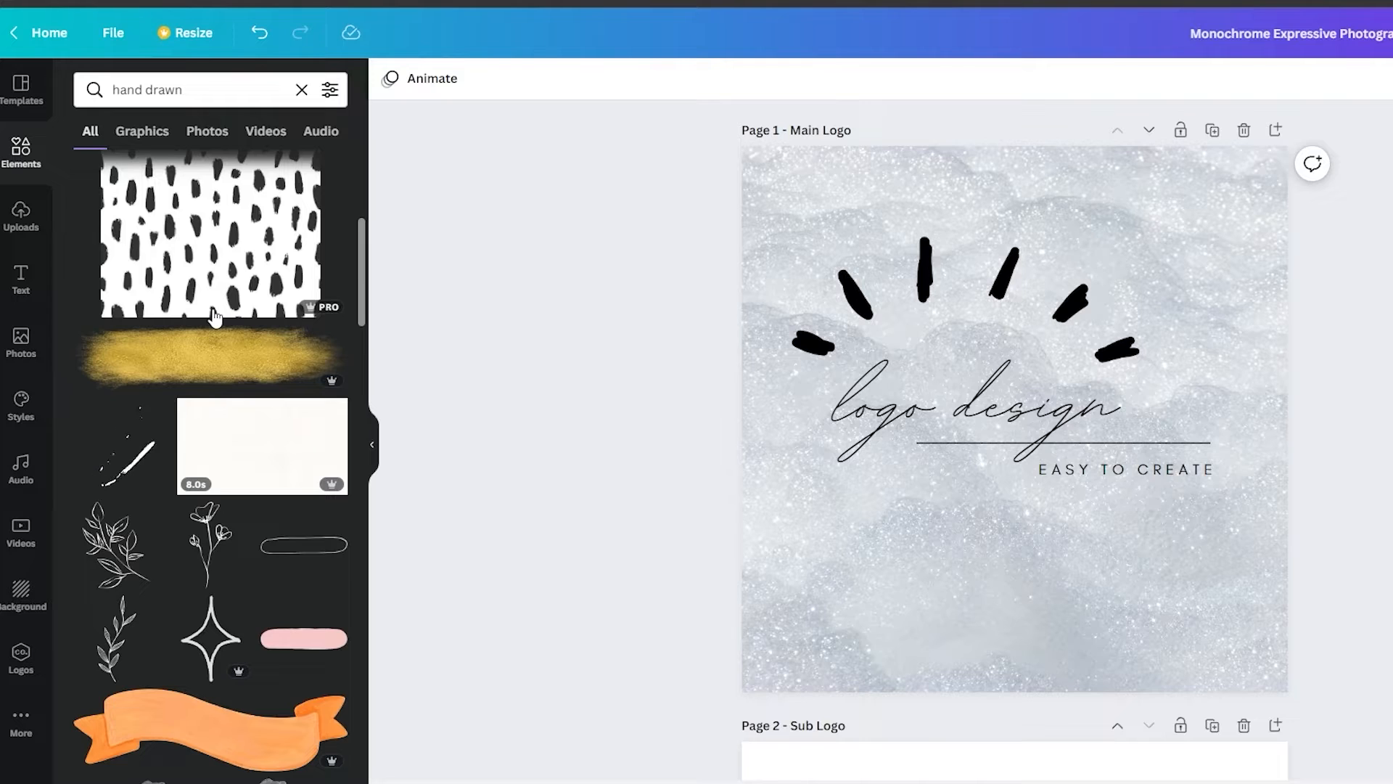
scroll(218, 551, "down", 4)
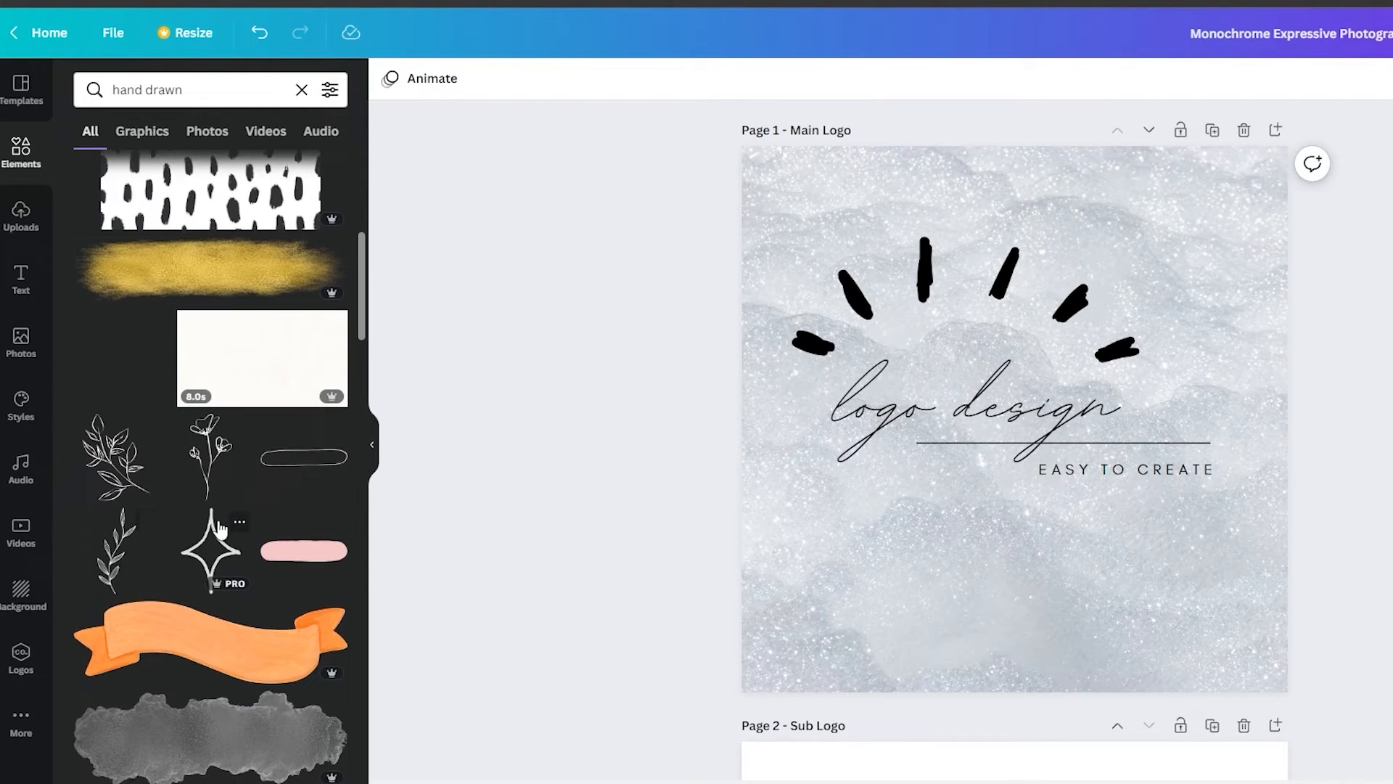
scroll(219, 530, "down", 5)
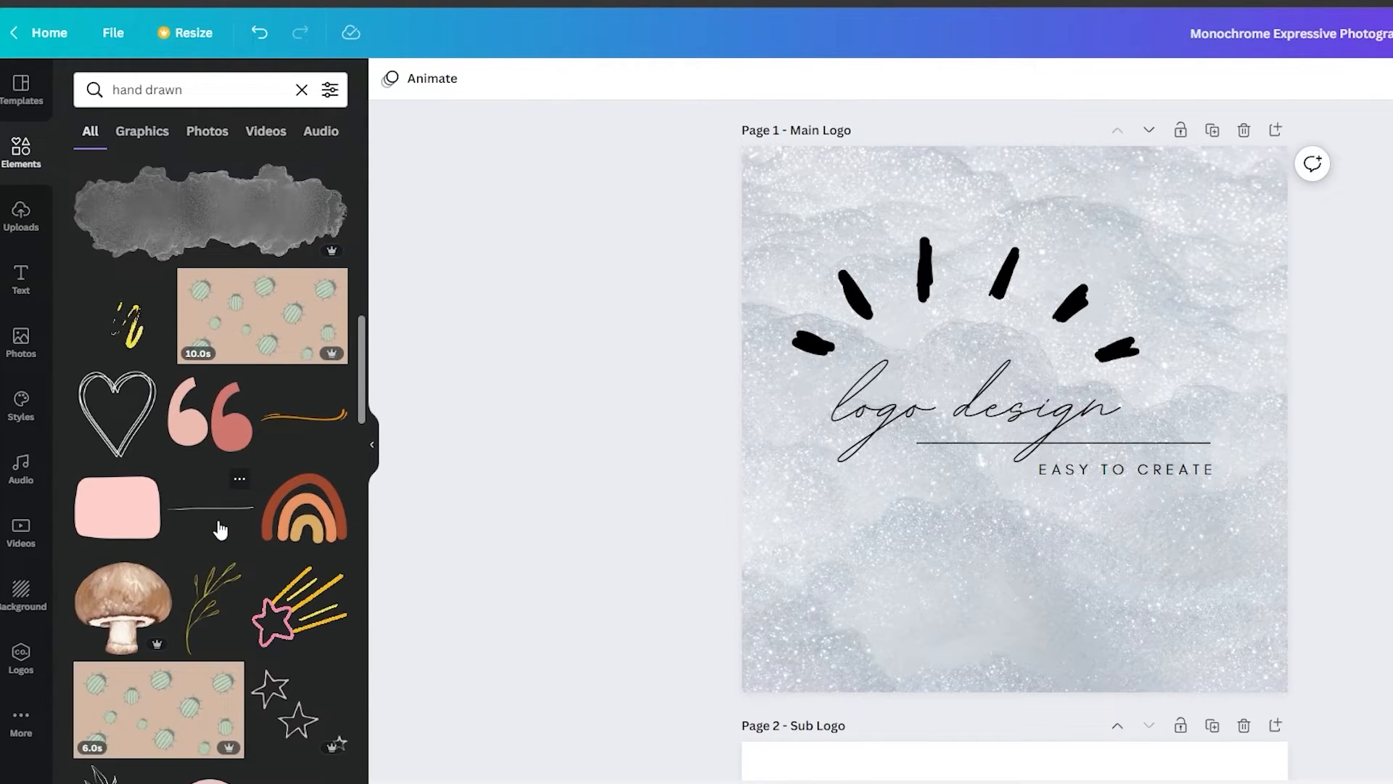
scroll(220, 530, "down", 10)
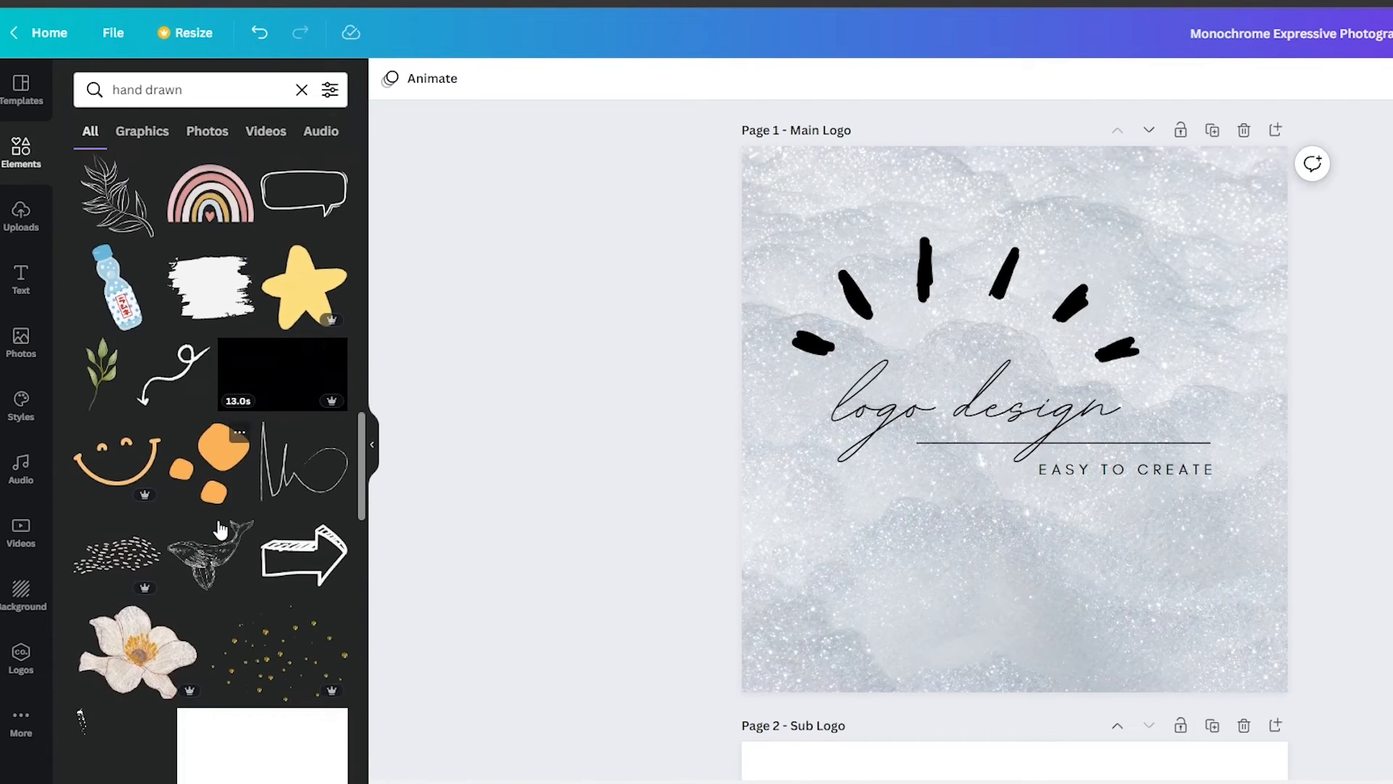
scroll(220, 530, "down", 10)
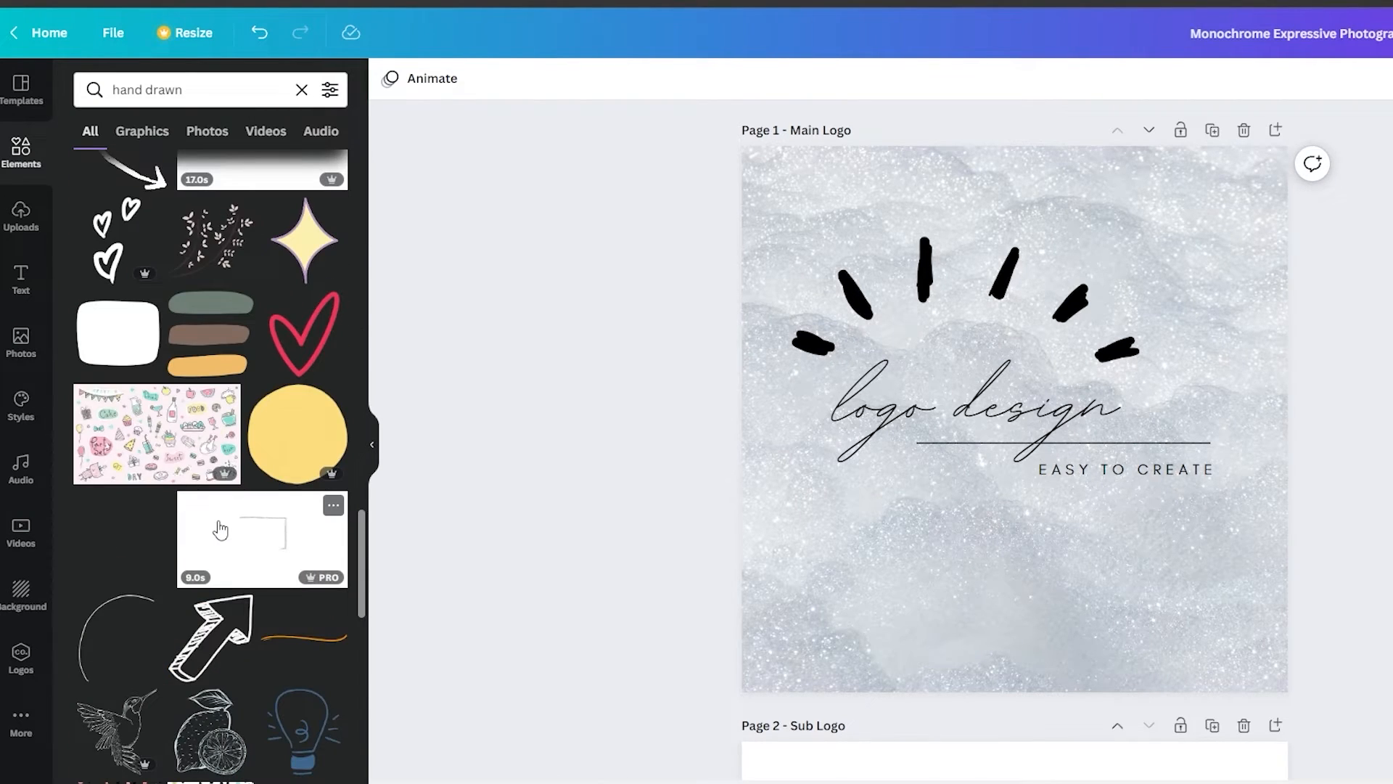
scroll(220, 530, "down", 15)
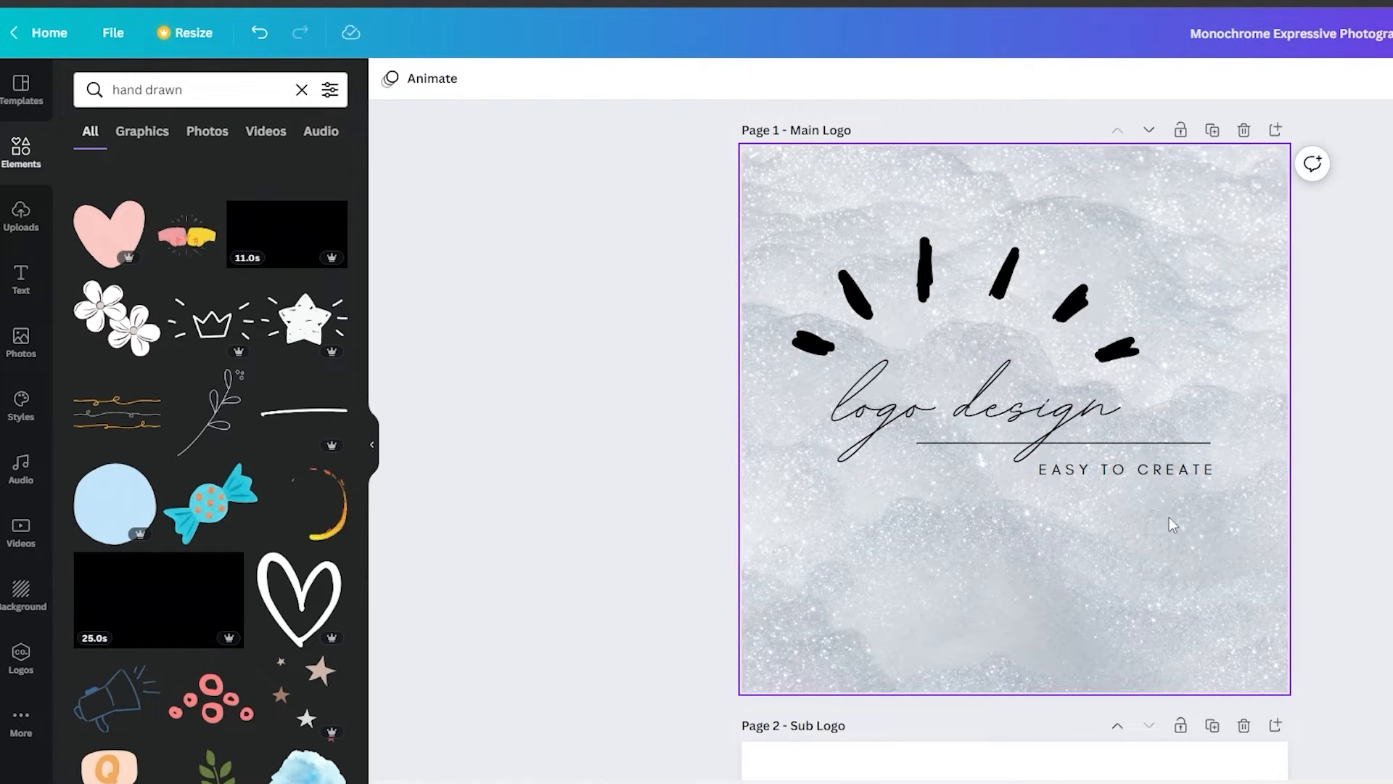
Try a ready-made font combination on the Main Logo page and remove it.
left_click(32, 270)
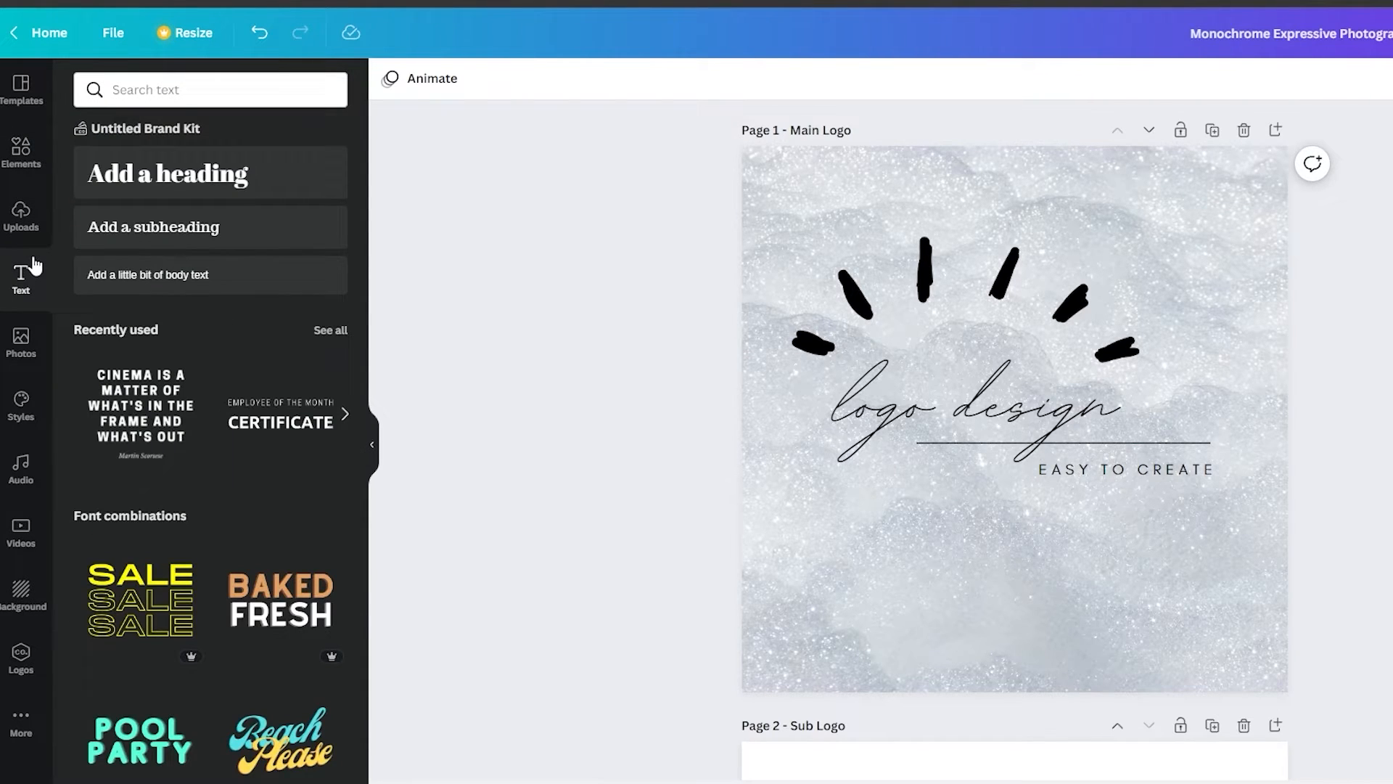
scroll(172, 408, "down", 3)
scroll(174, 405, "down", 4)
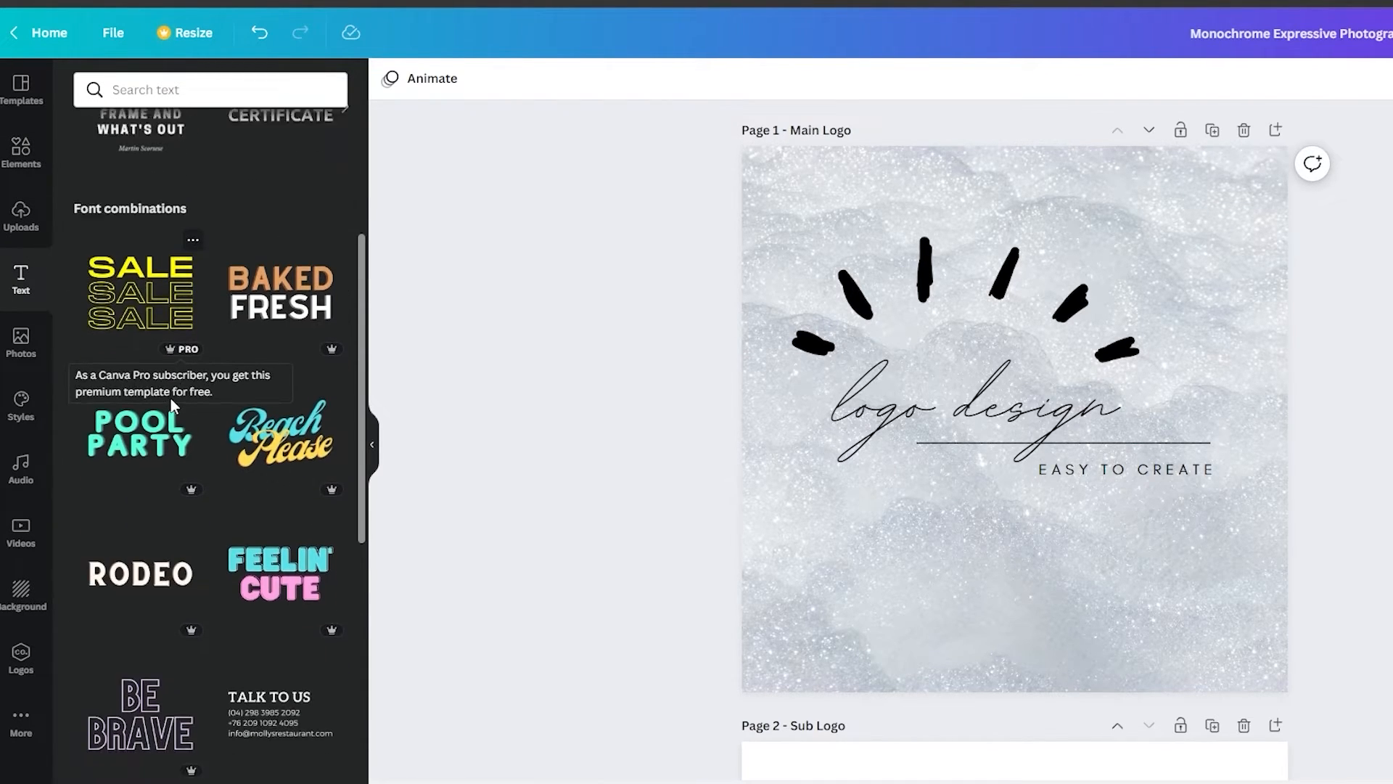
left_click_drag(243, 294, 880, 397)
left_click_drag(1083, 476, 1026, 542)
key("Delete")
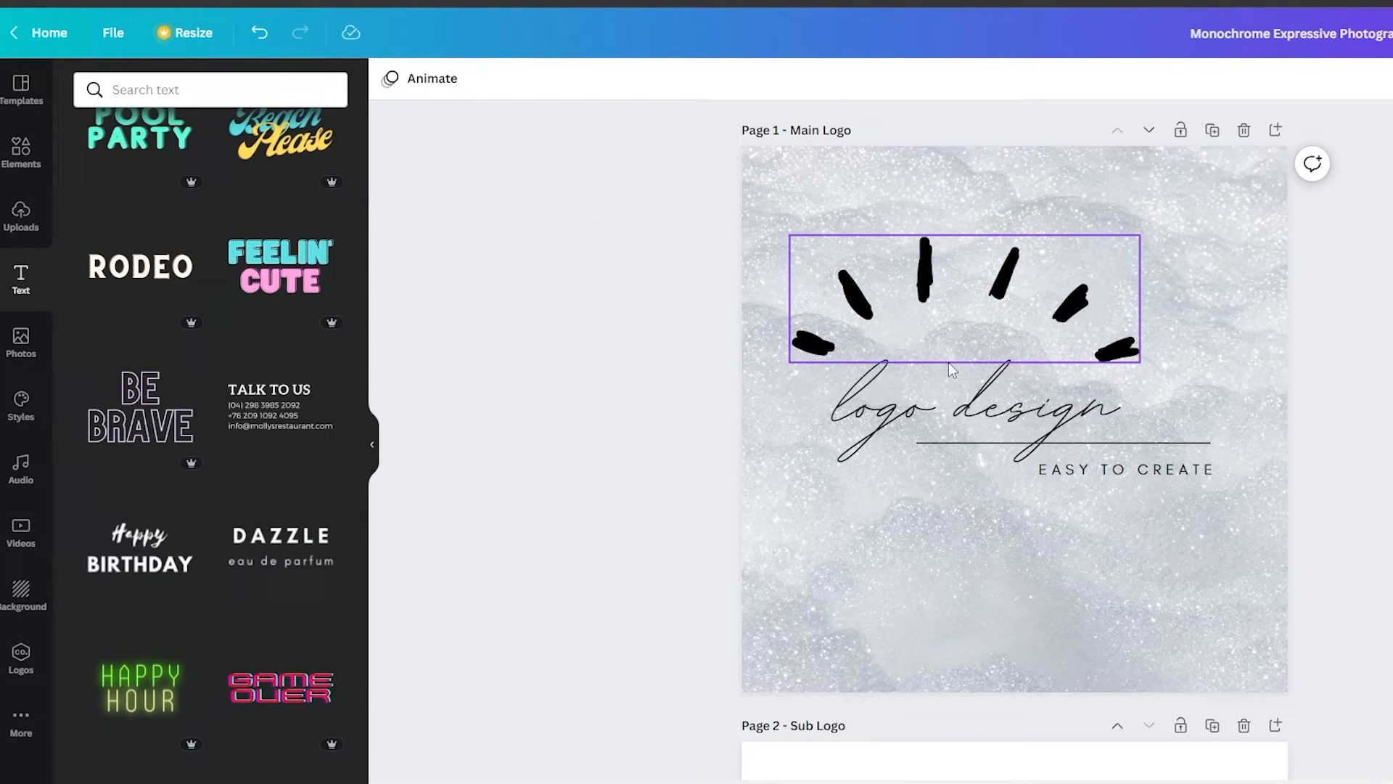
Search the elements for "pain brush", add the green brush-stroke patch to the Main Logo page, scaled down over the "logo design" text.
left_click(29, 156)
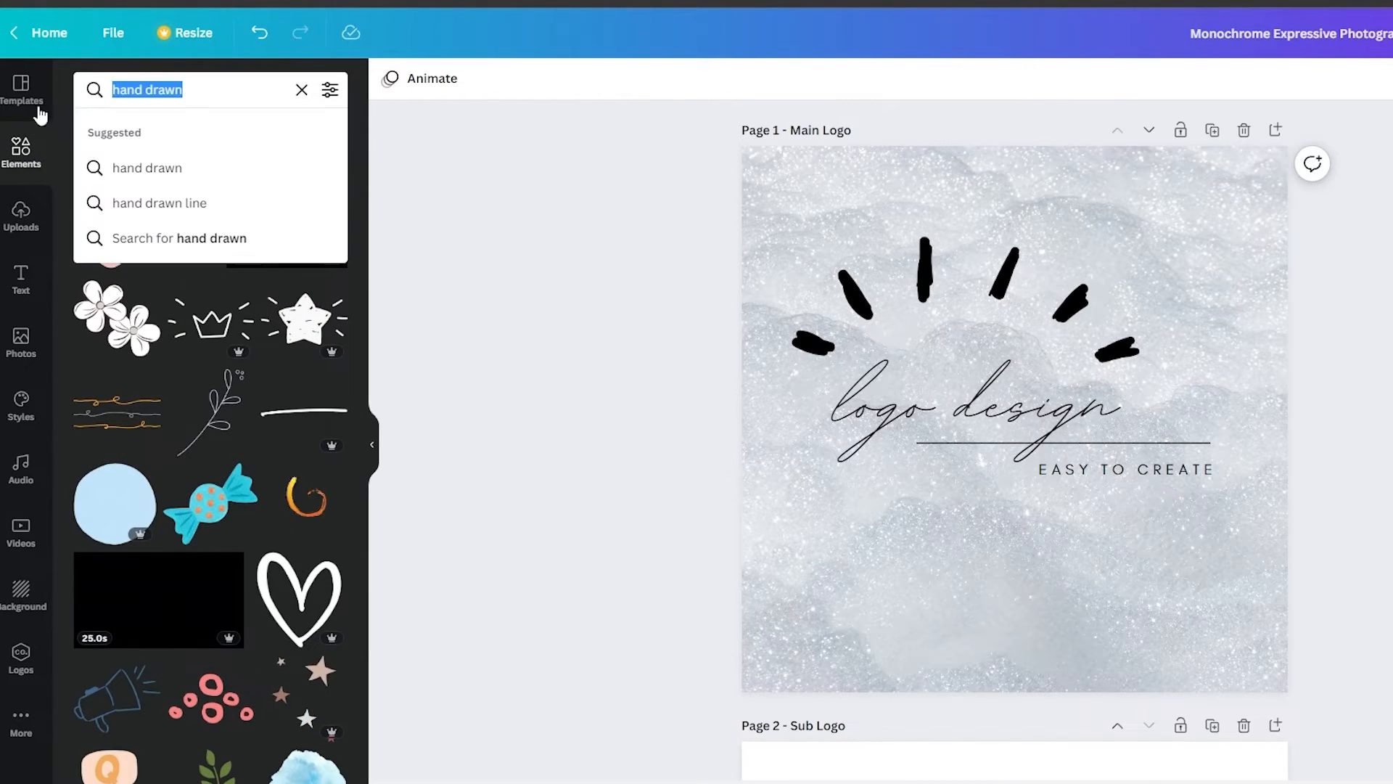
type("pain brush")
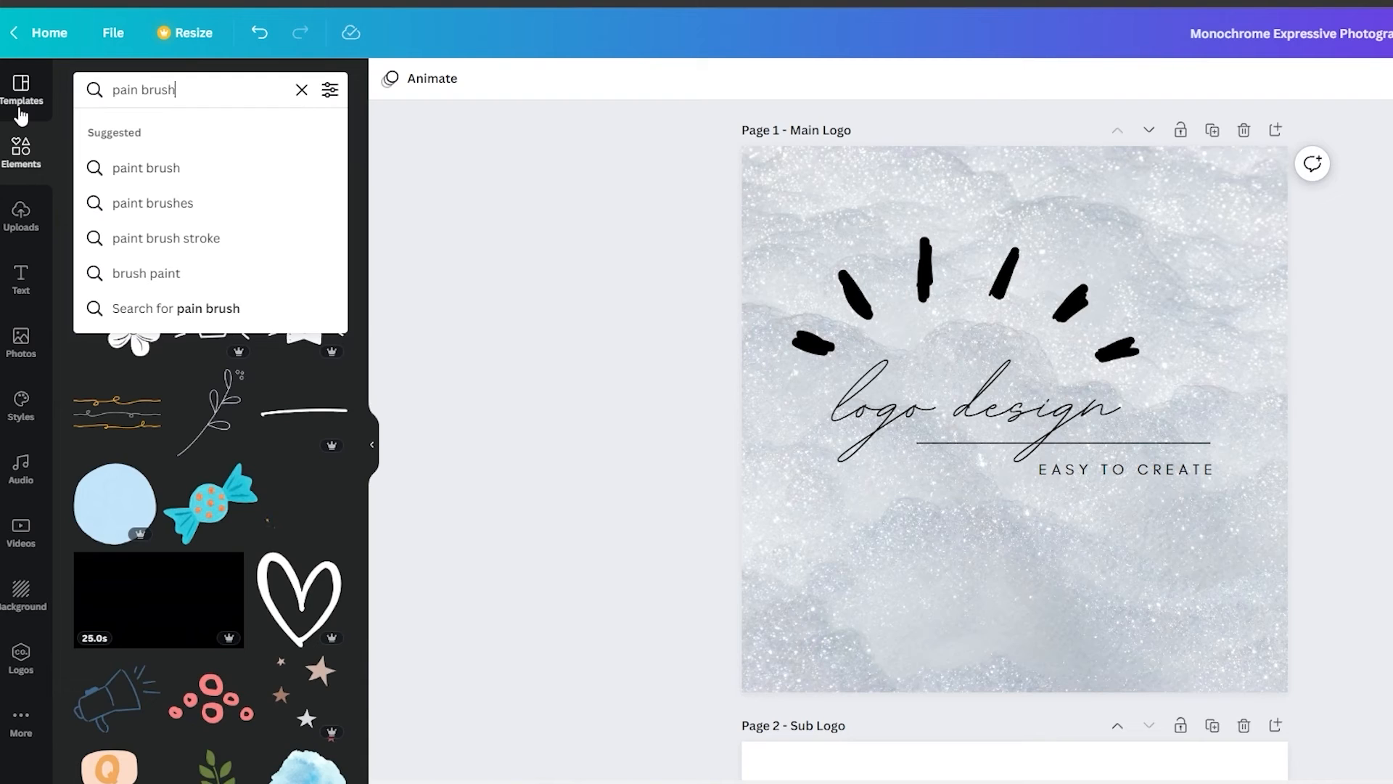
key("Return")
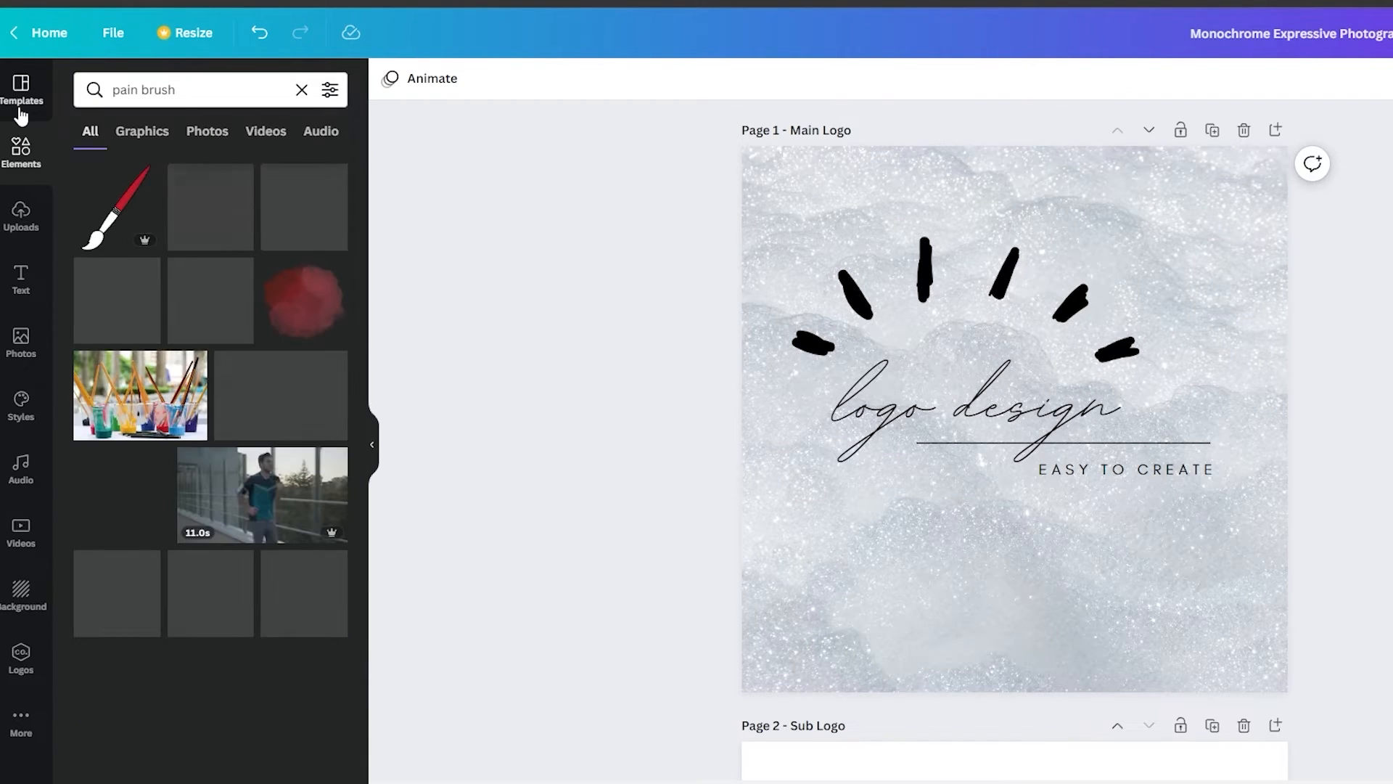
scroll(218, 412, "down", 10)
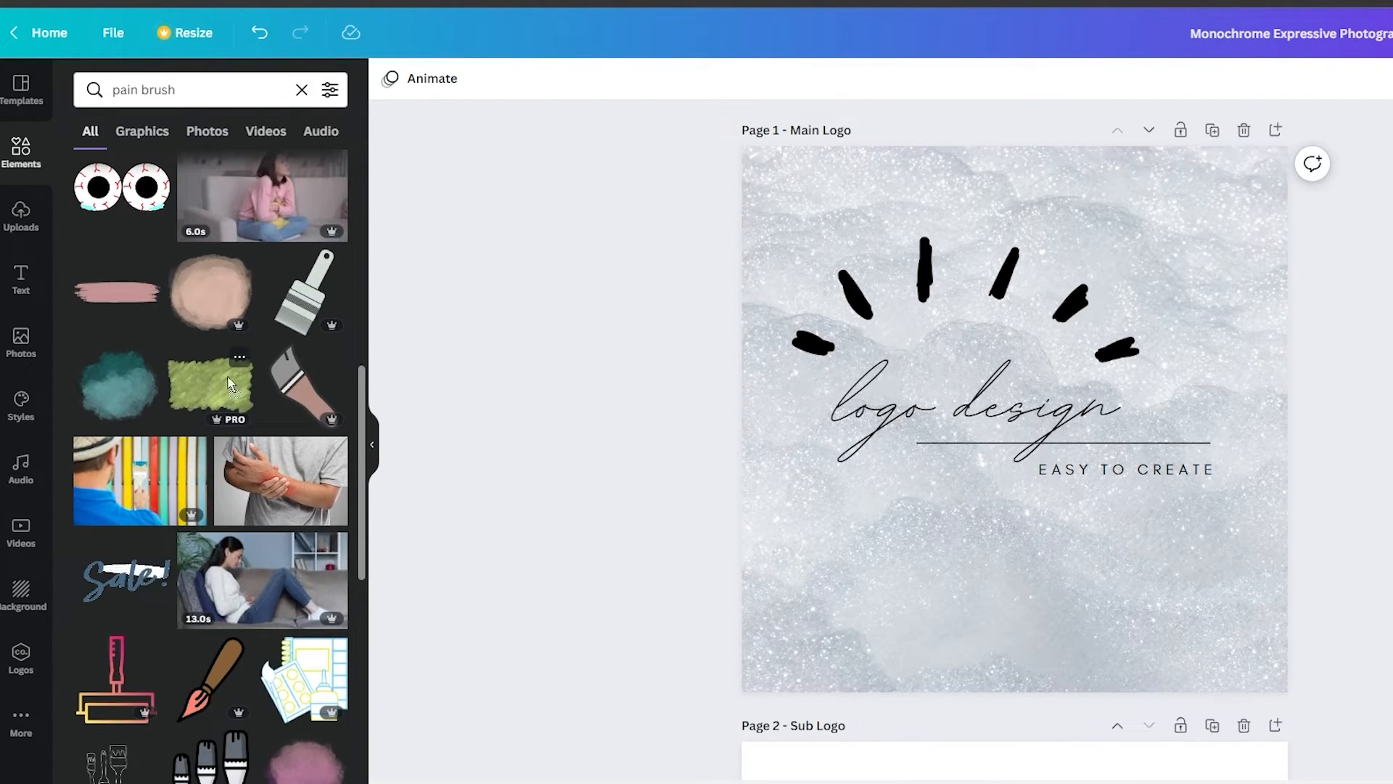
mouse_move(202, 385)
left_mouse_down()
mouse_move(869, 346)
mouse_move(1052, 406)
left_mouse_up()
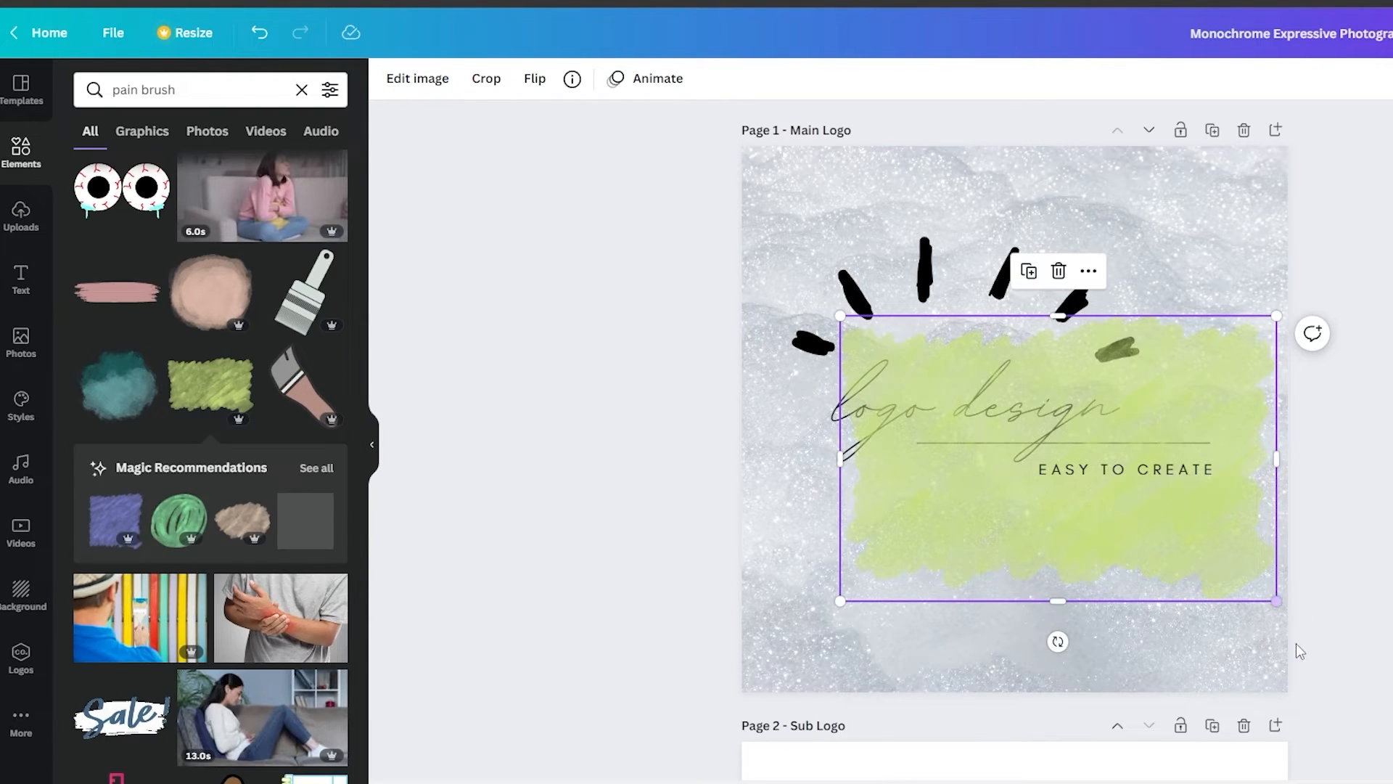
left_click_drag(1275, 601, 1185, 541)
mouse_move(1061, 519)
left_mouse_down()
mouse_move(1046, 518)
mouse_move(1043, 552)
left_mouse_up()
Send the green brush-stroke patch backward behind the logo's text, line and rays, and shift it slightly up and left.
right_click(969, 523)
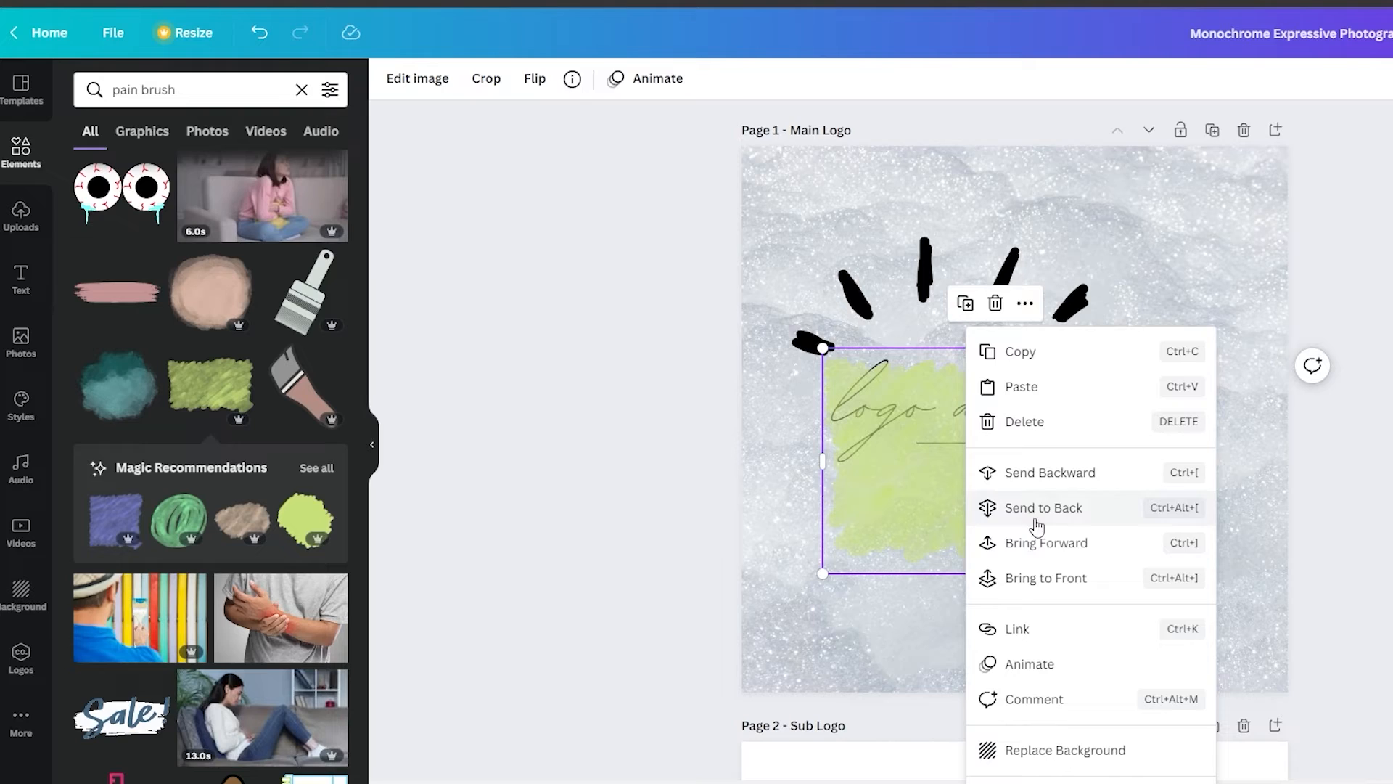
left_click(1042, 476)
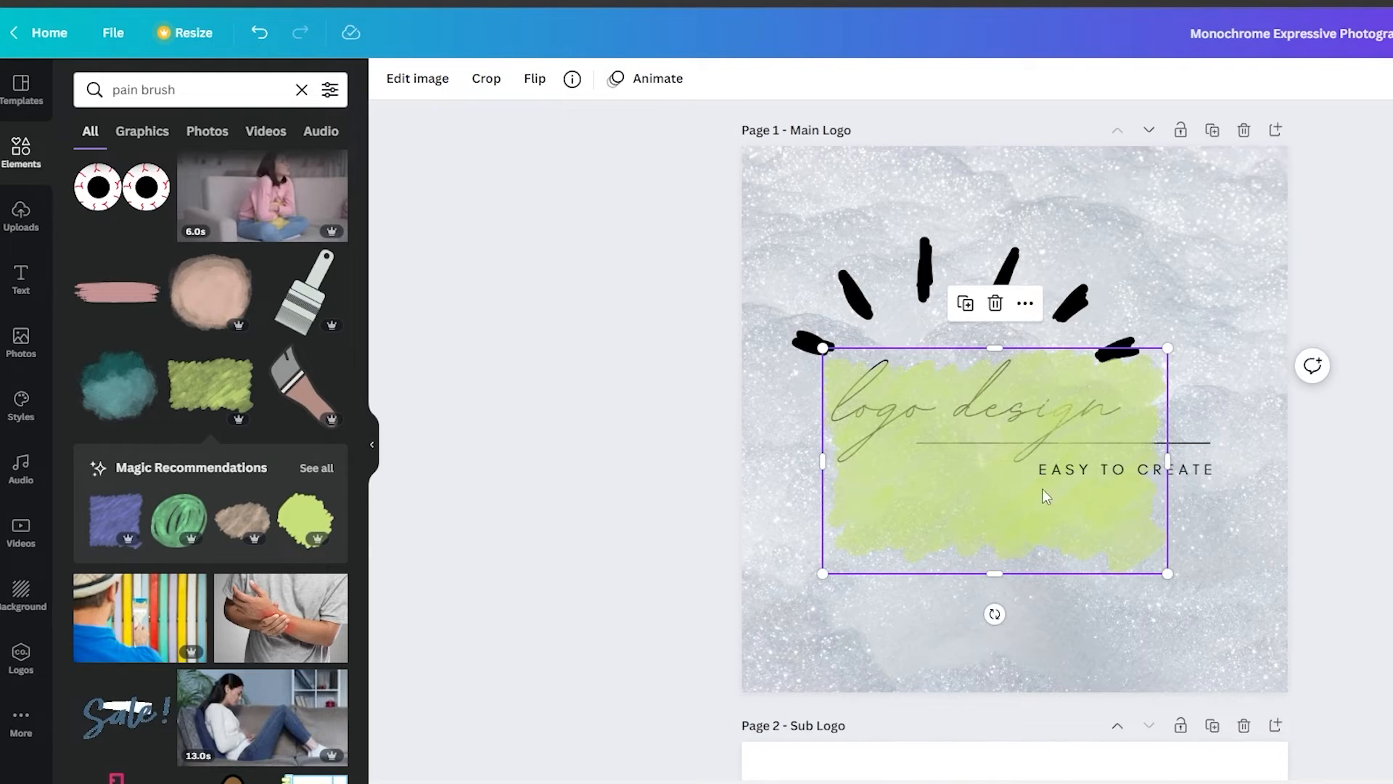
right_click(999, 491)
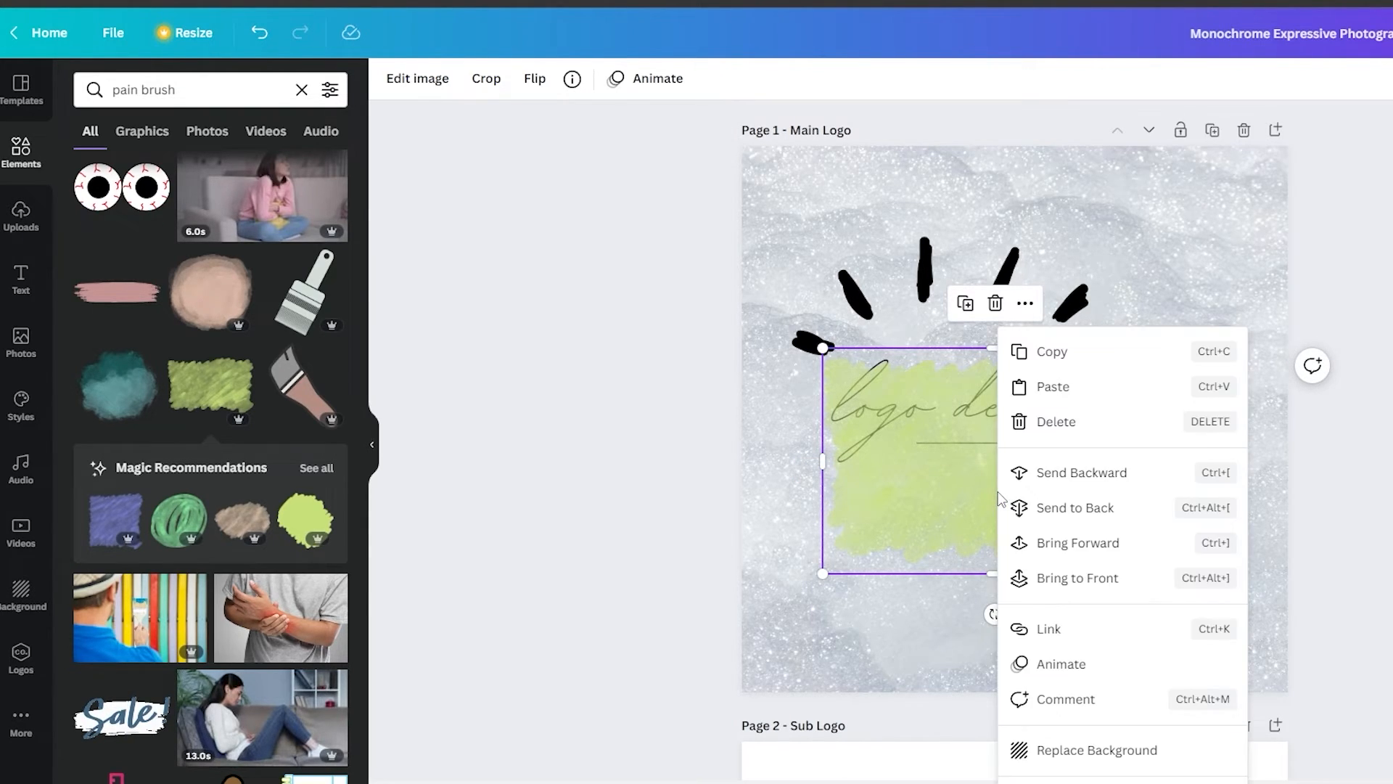
left_click(1104, 480)
right_click(961, 512)
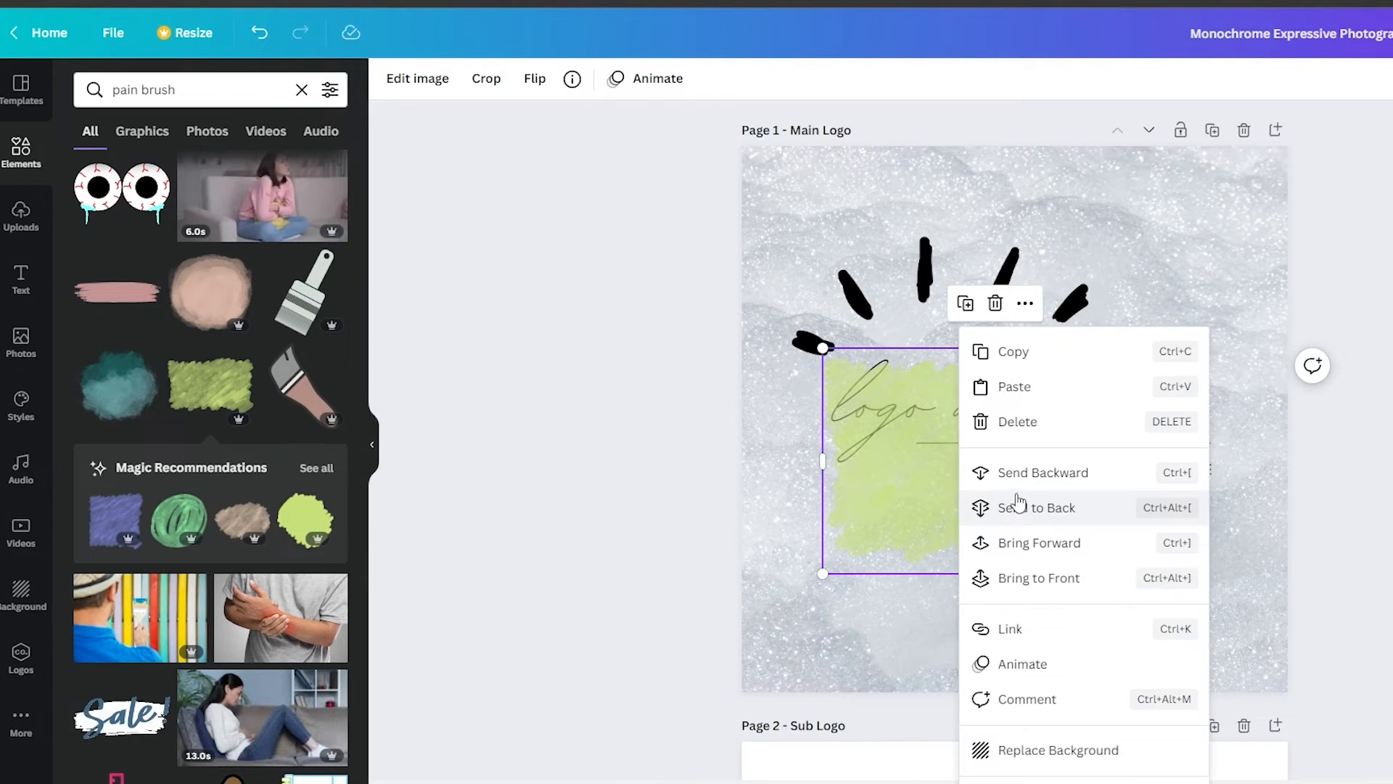
left_click(1029, 470)
right_click(995, 501)
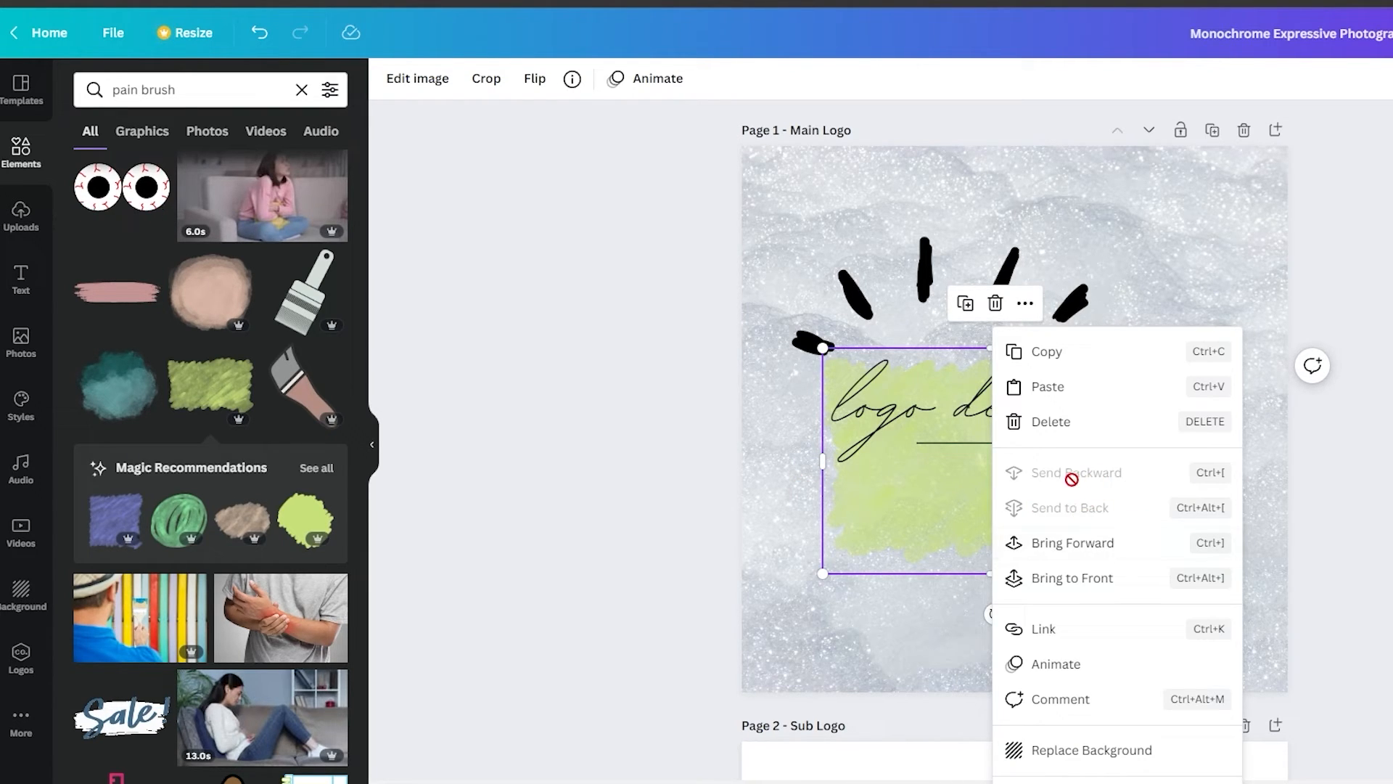
left_click(877, 486)
left_click(644, 479)
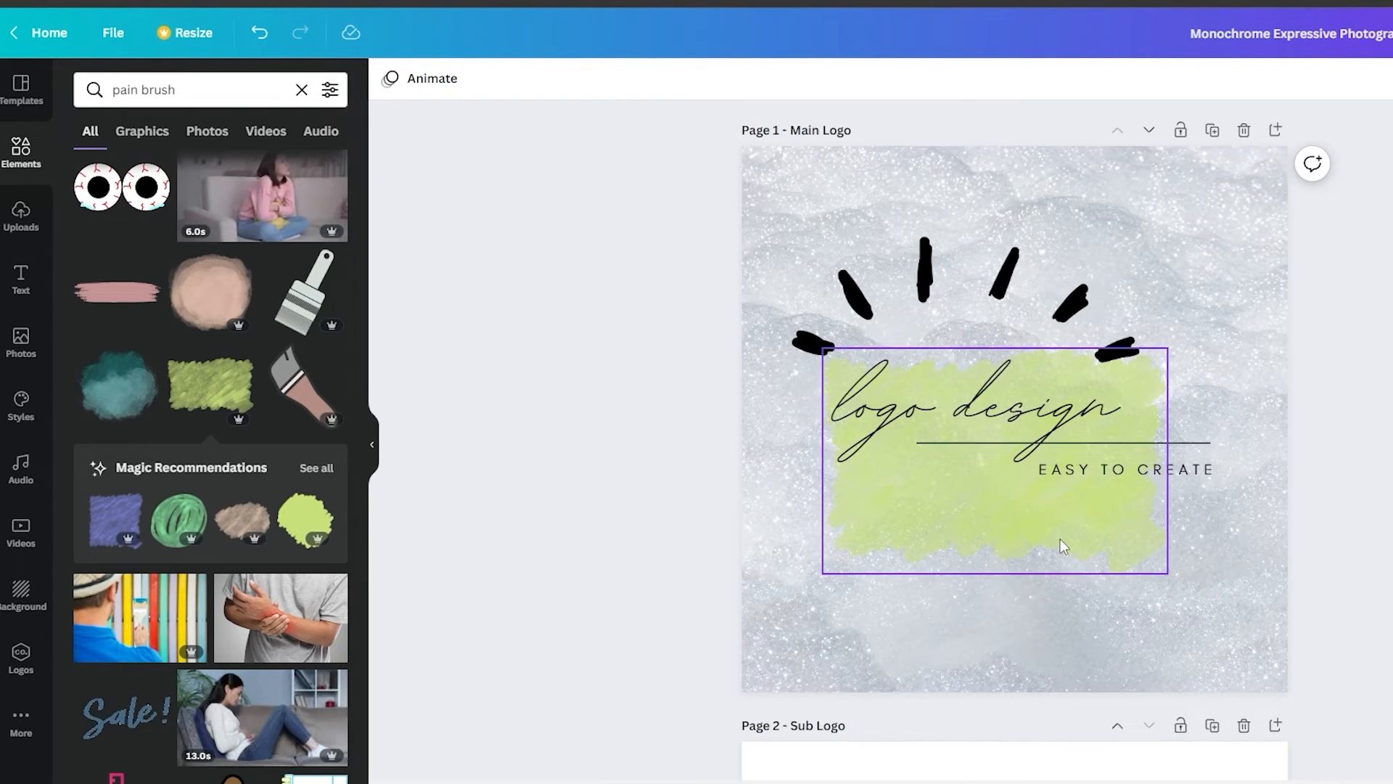
mouse_move(1060, 540)
left_mouse_down()
mouse_move(1056, 512)
mouse_move(1042, 512)
left_mouse_up()
key("Escape")
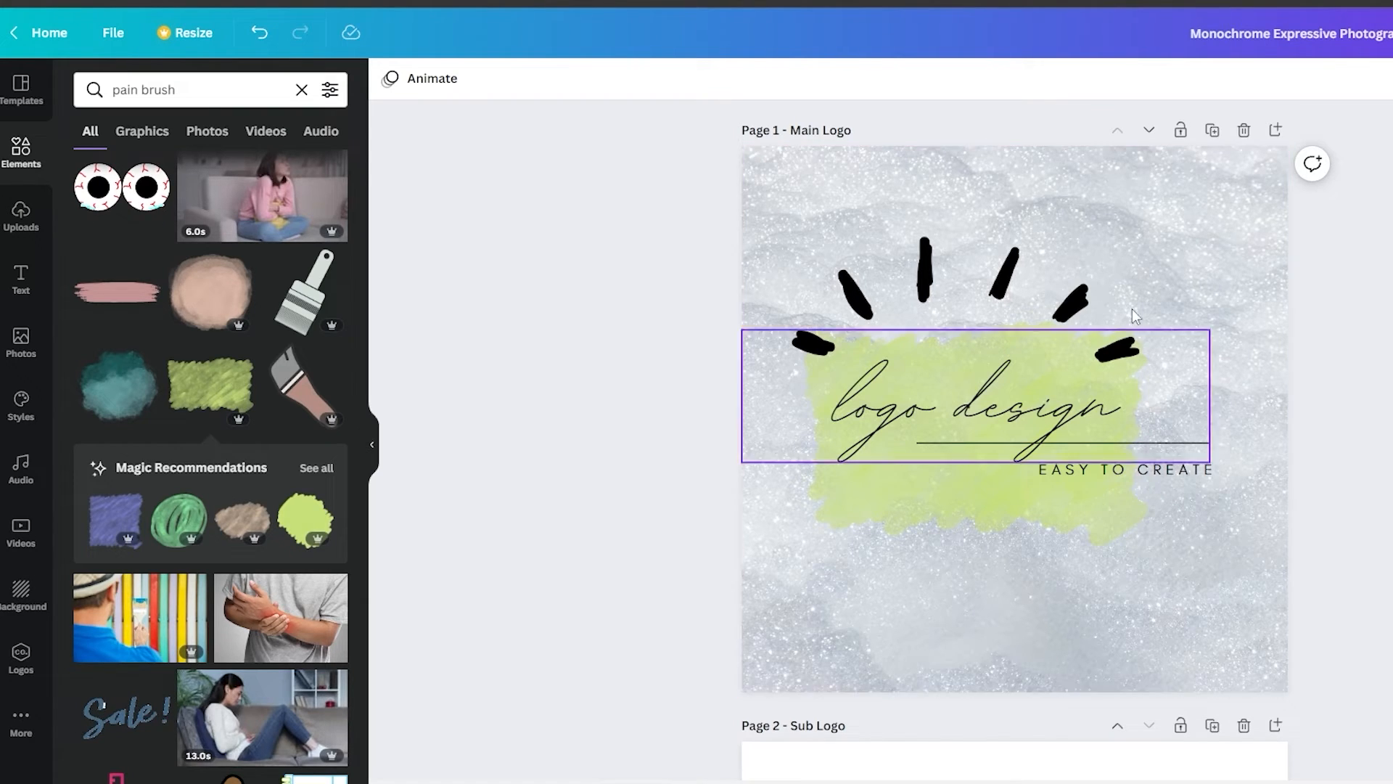
Delete the pale grey snow background from the Main Logo page.
left_click(1208, 253)
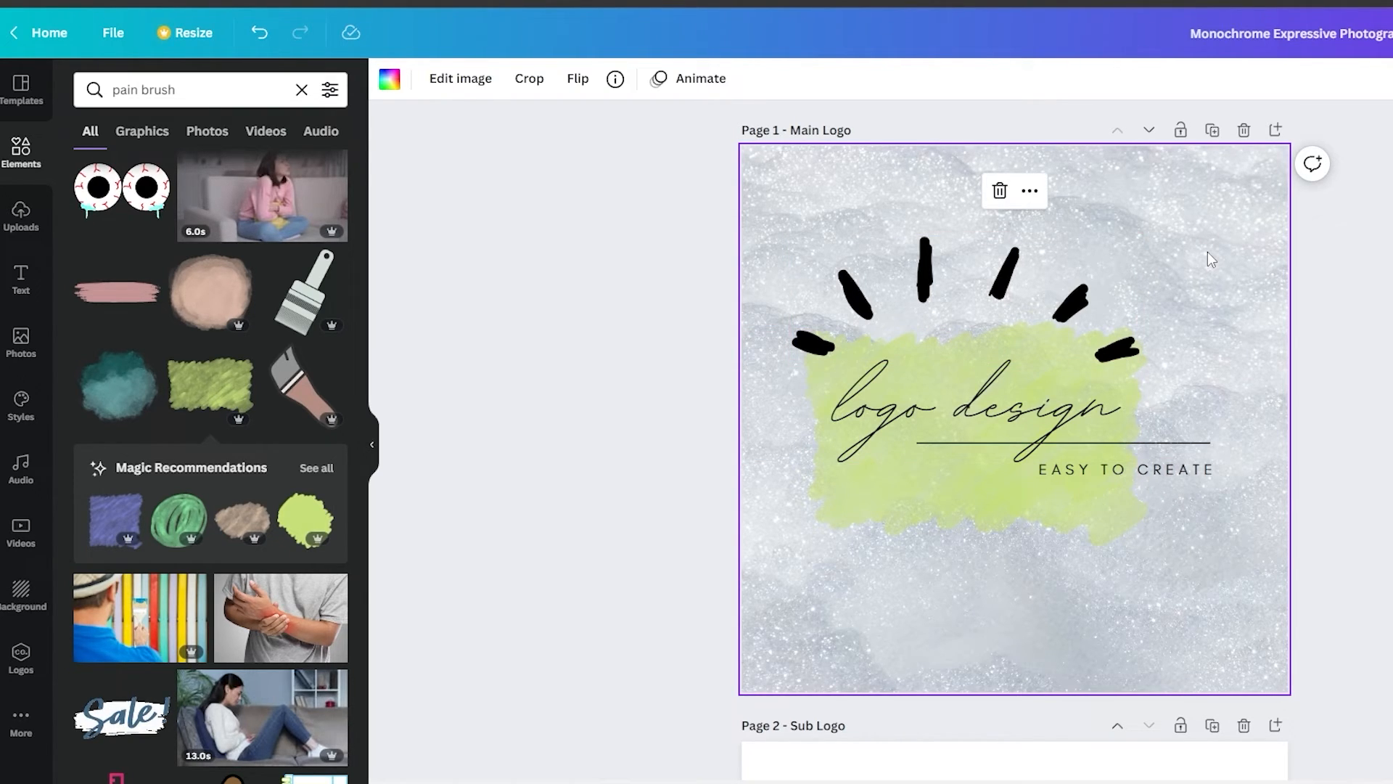
key("Delete")
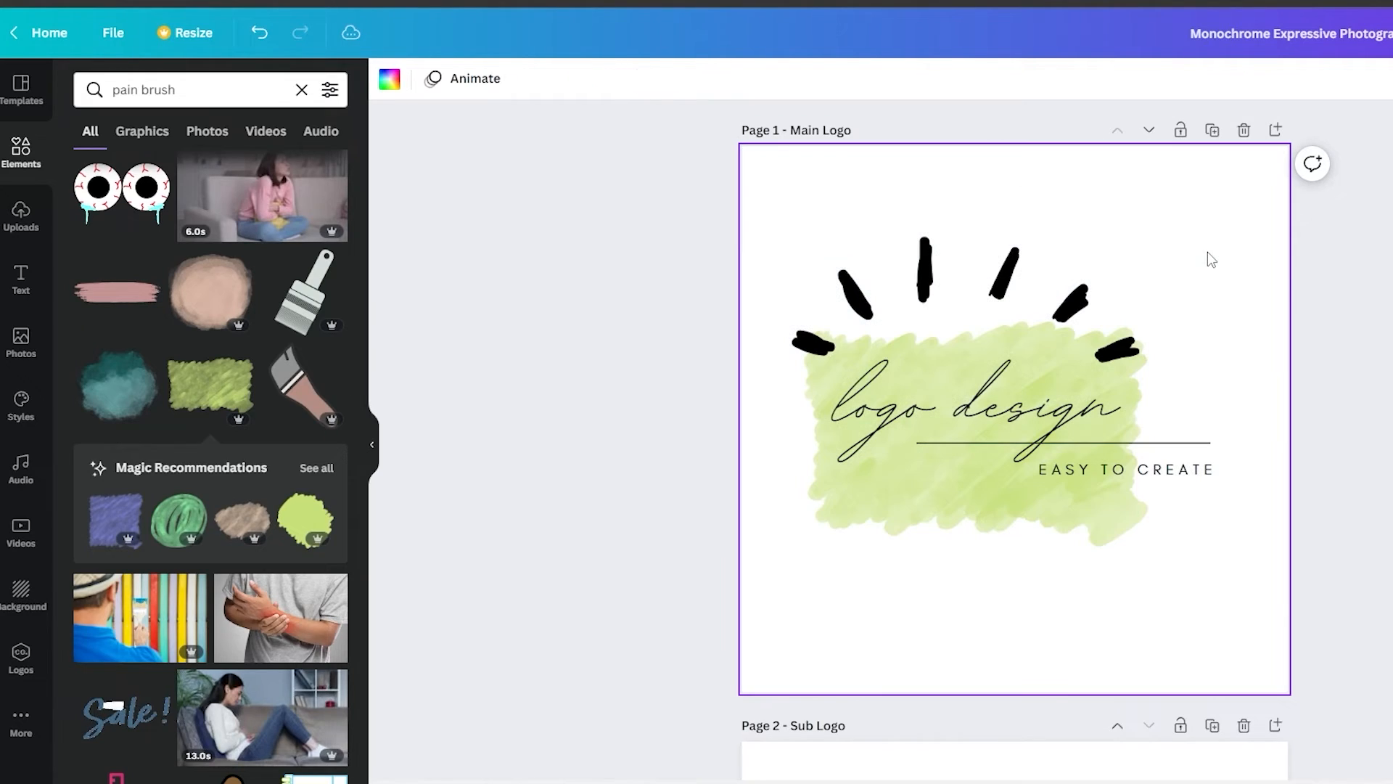
left_click(1387, 514)
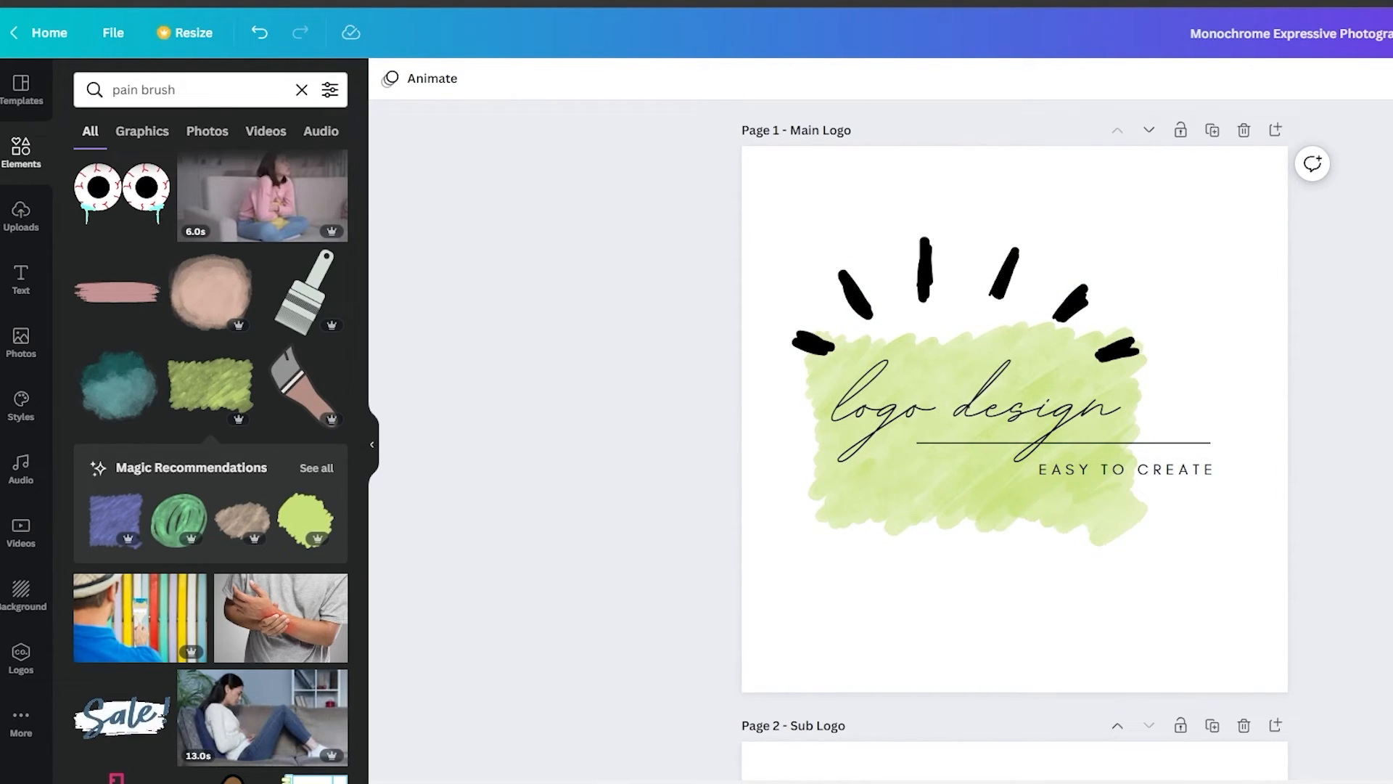
Open the design's download settings and choose PNG as the file type.
left_click(1367, 45)
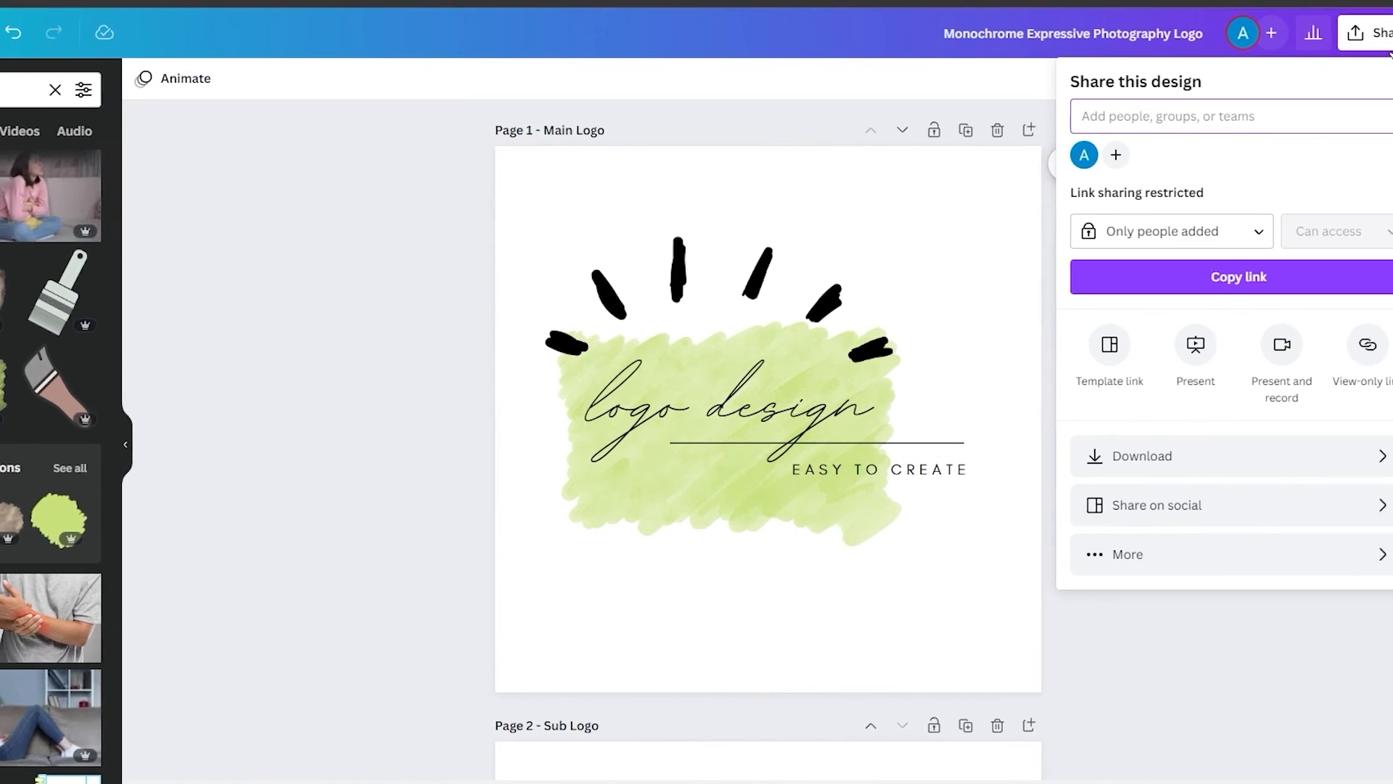
left_click(1157, 455)
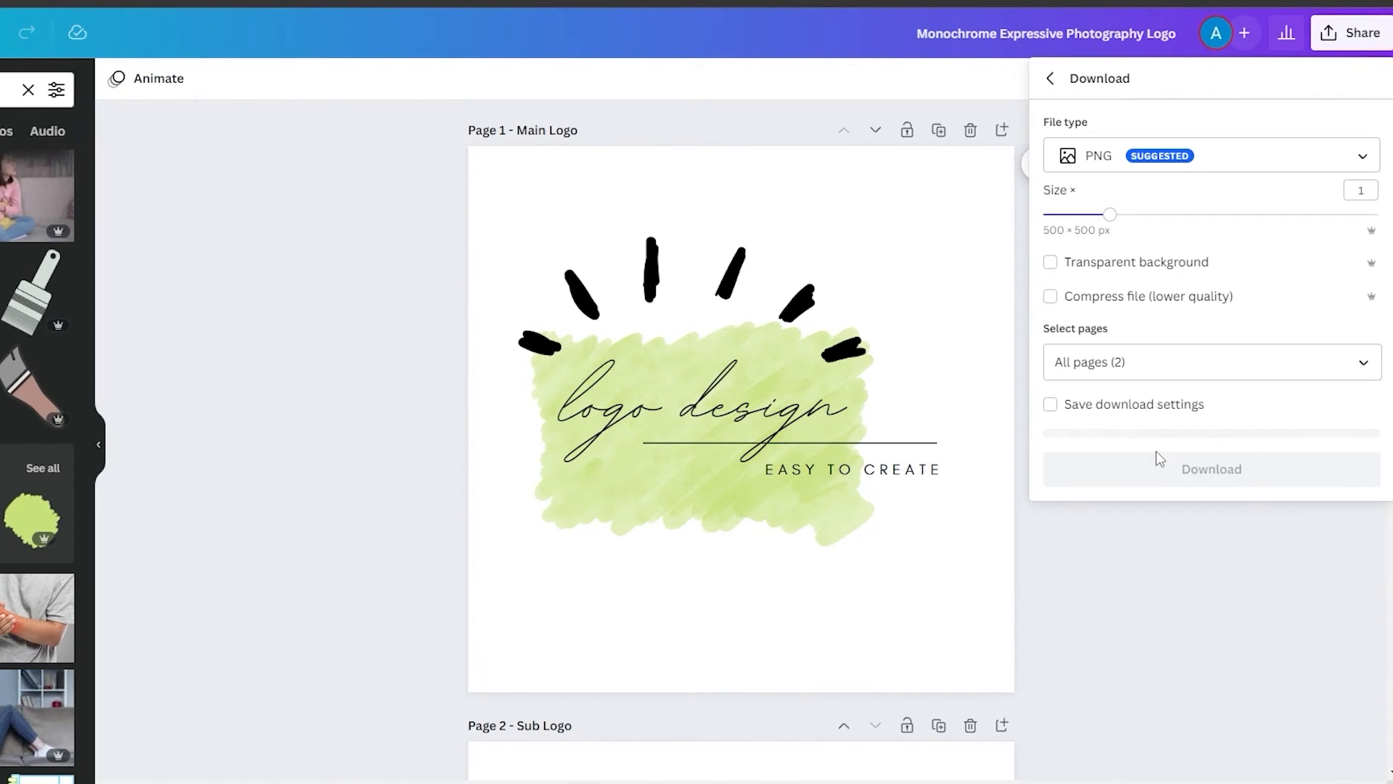
left_click(1228, 155)
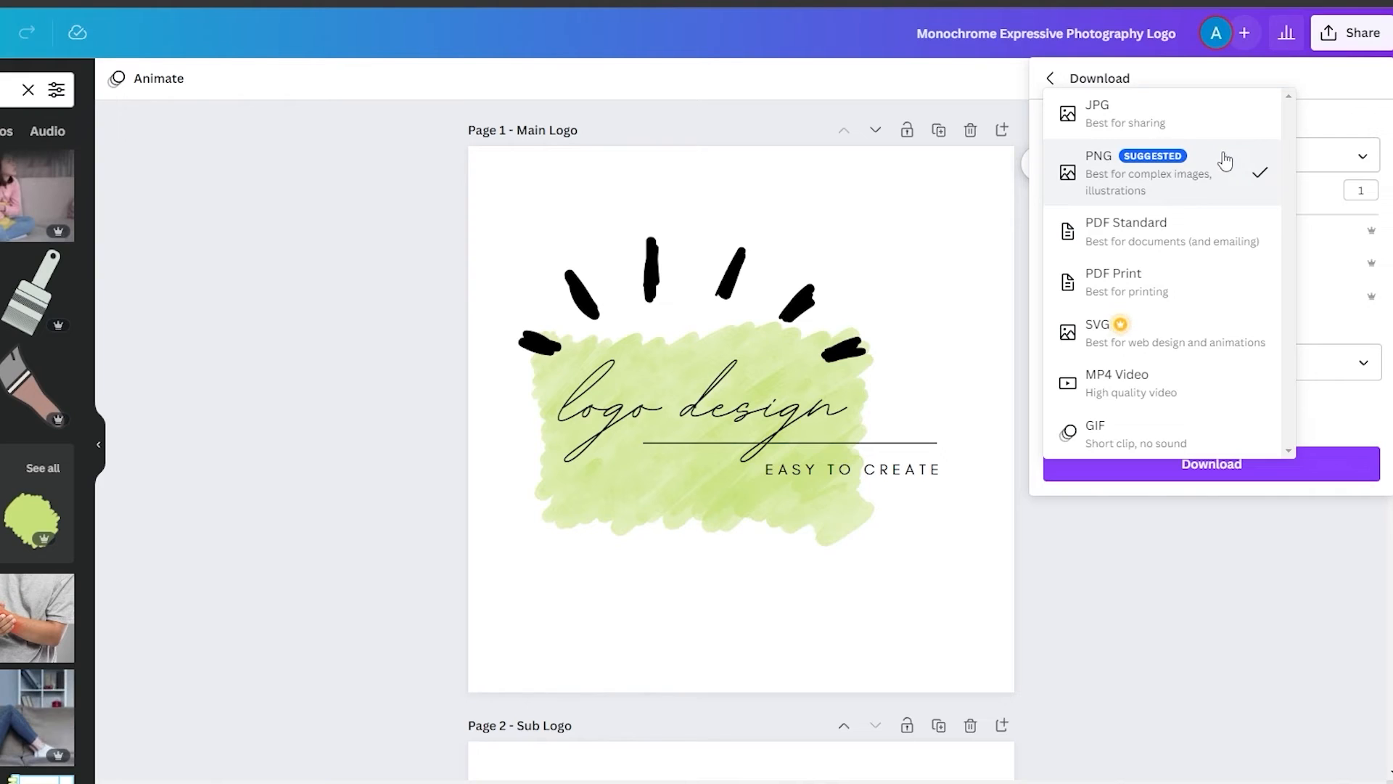
left_click(1163, 174)
left_click(1164, 162)
left_click(1174, 190)
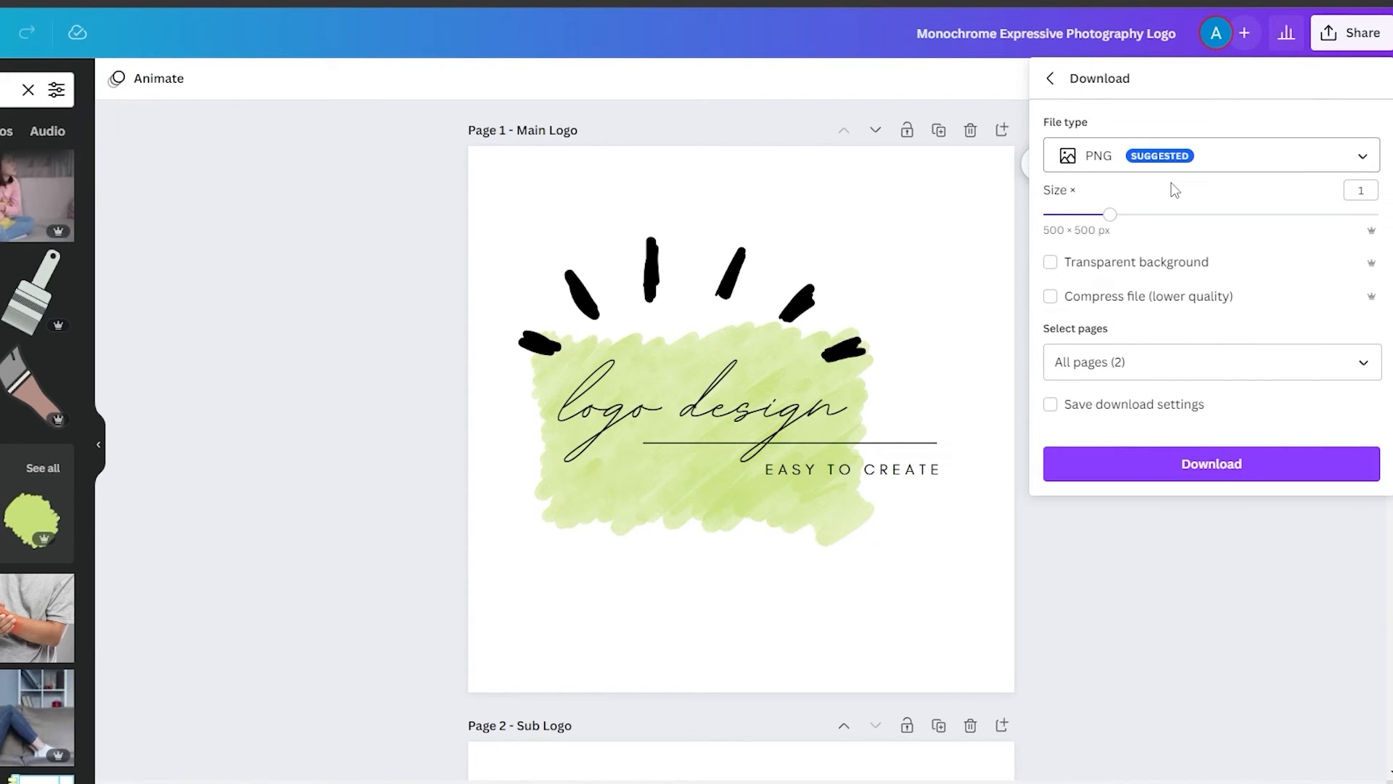
scroll(872, 534, "down", 3)
scroll(880, 548, "up", 3)
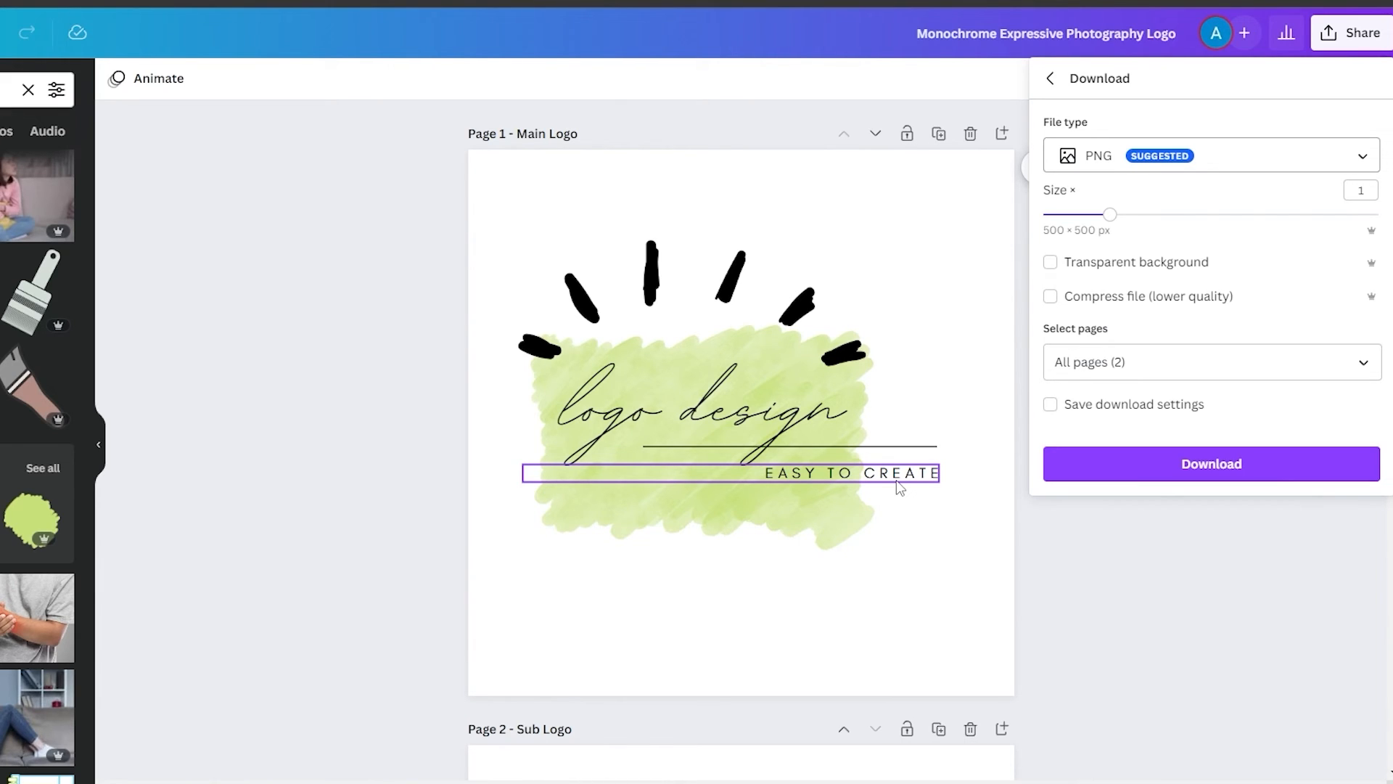
Download only Page 1 of the design with a transparent background.
left_click(1194, 364)
left_click(1361, 511)
left_click(1213, 574)
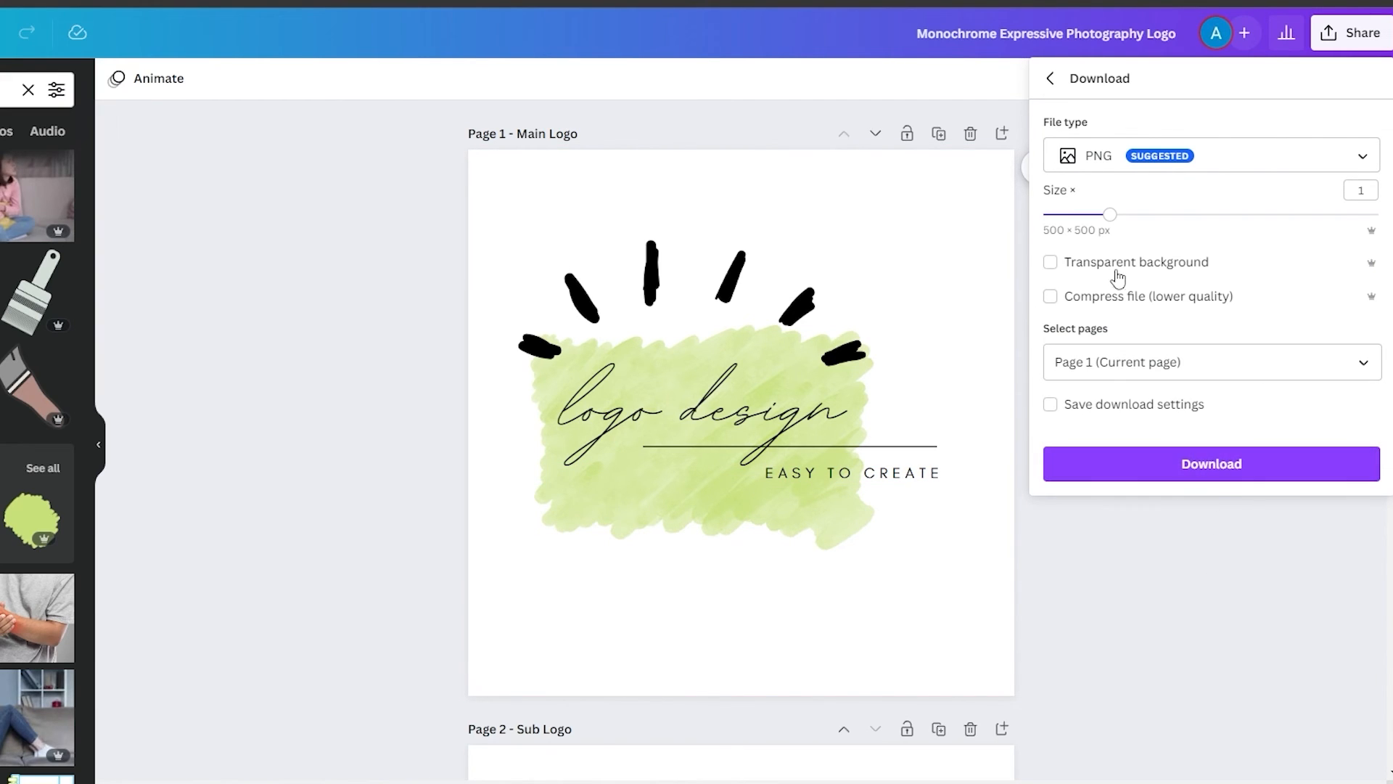
left_click(1049, 264)
left_click(1206, 468)
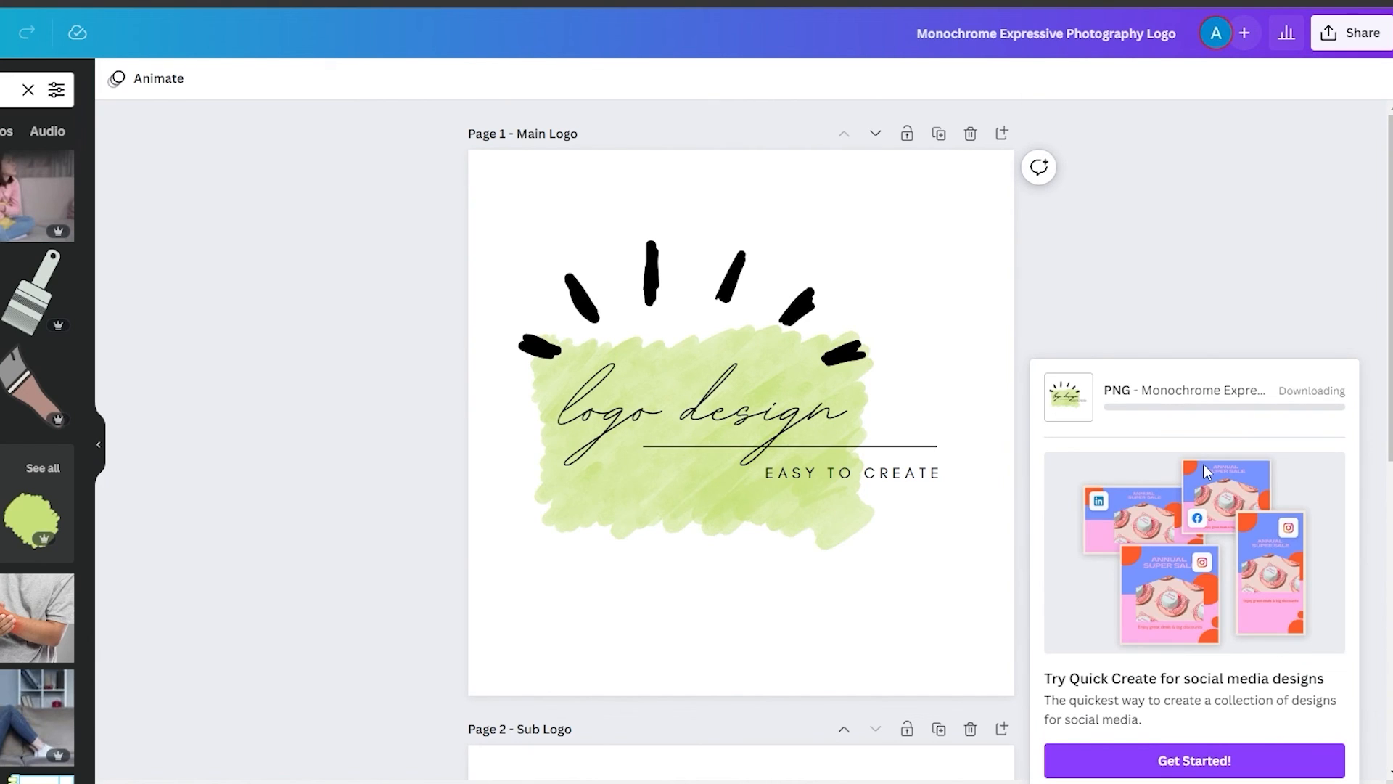